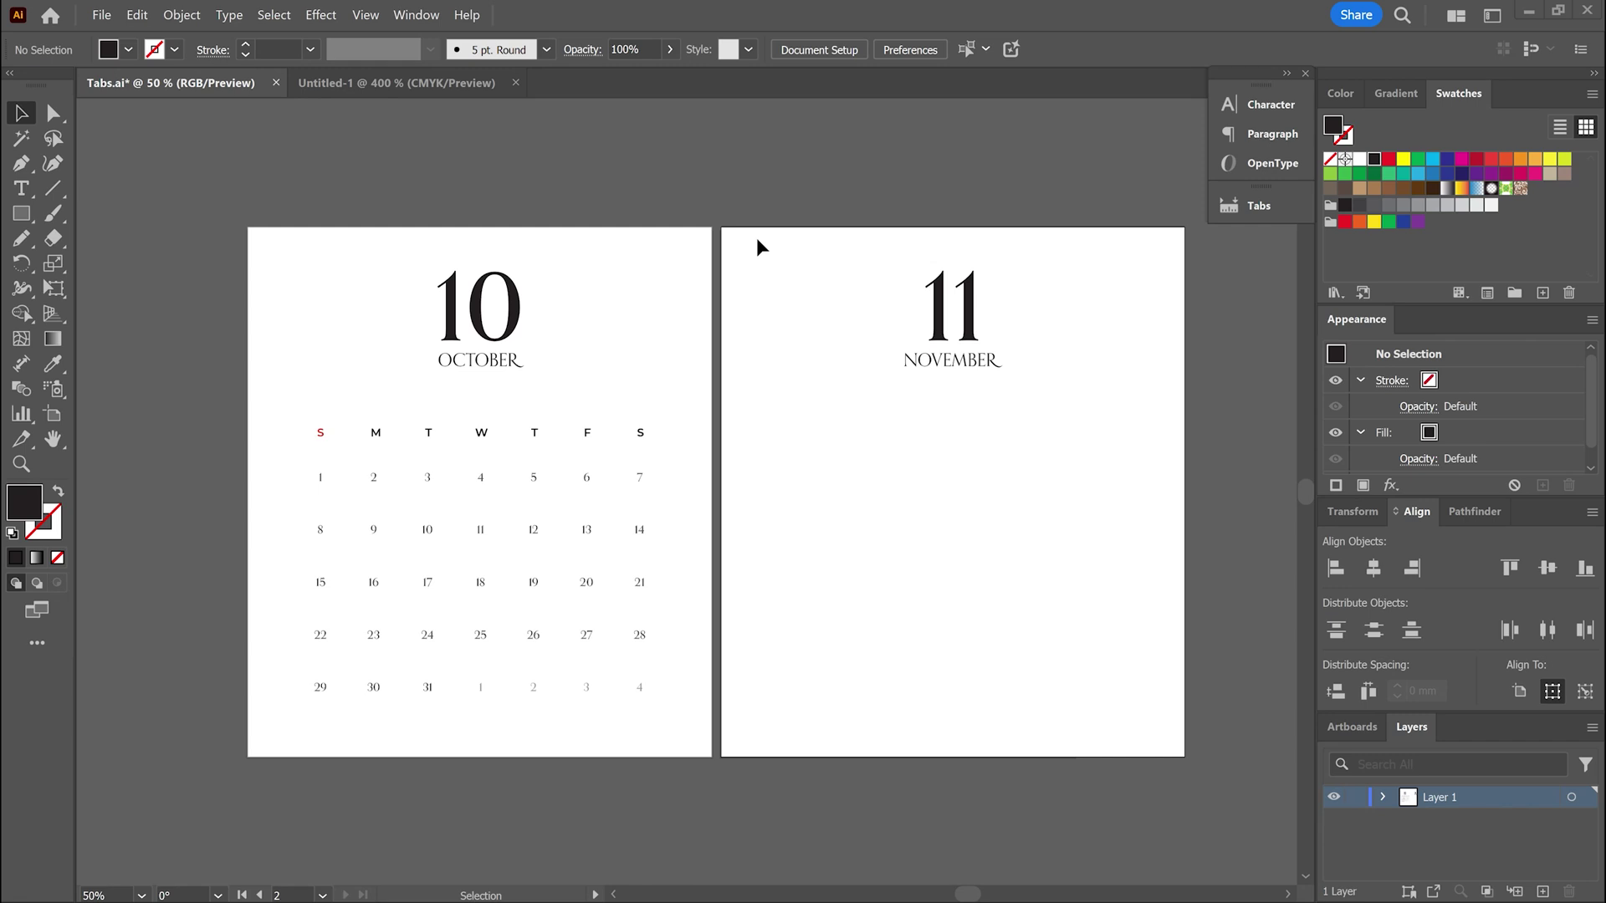
# Step: Set Rectangular Grid Tool options to 280 × 200 mm with 4 horizontal dividers
pyautogui.moveTo(53, 188); pyautogui.dragTo(195, 262)
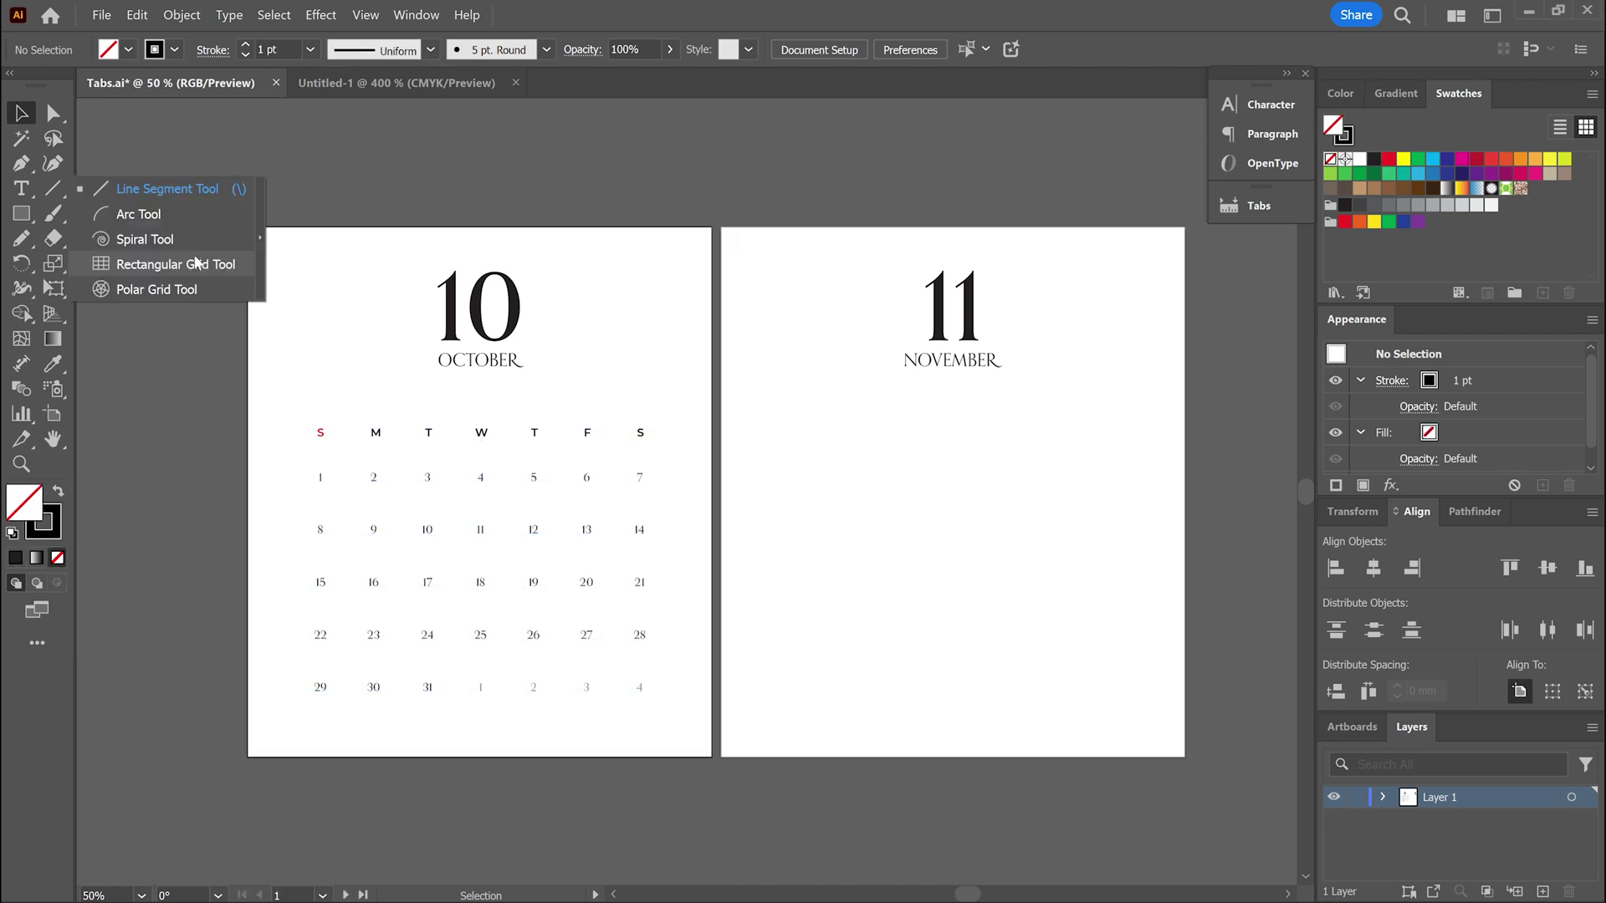
pyautogui.click(191, 270)
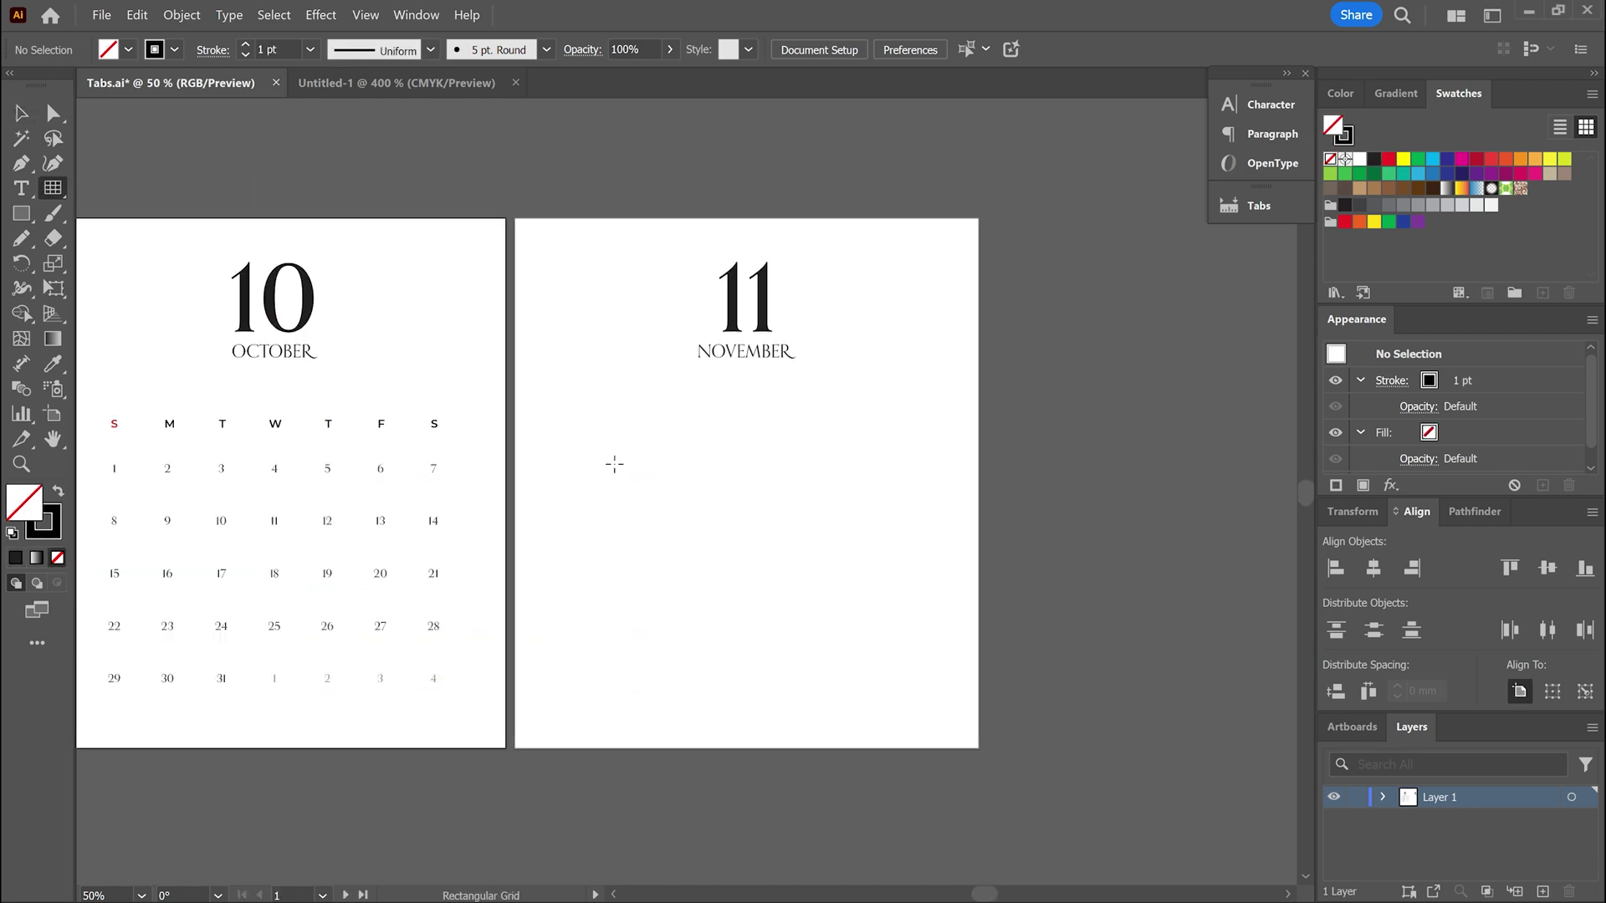
pyautogui.click(579, 442)
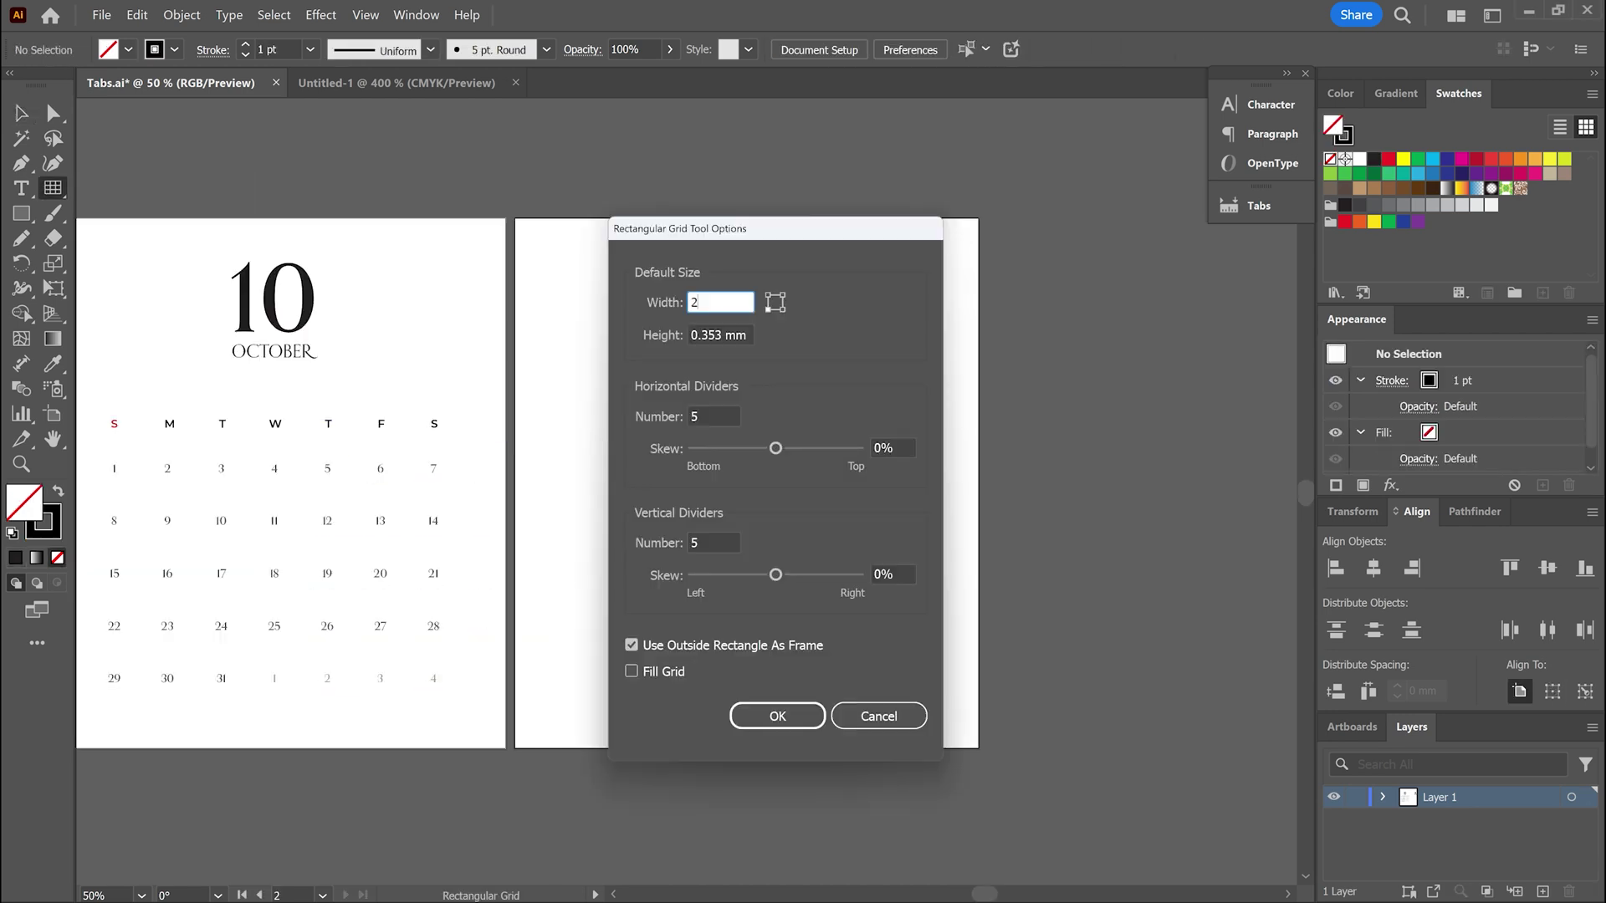
pyautogui.write('280')
pyautogui.press('Tab')
pyautogui.write('200')
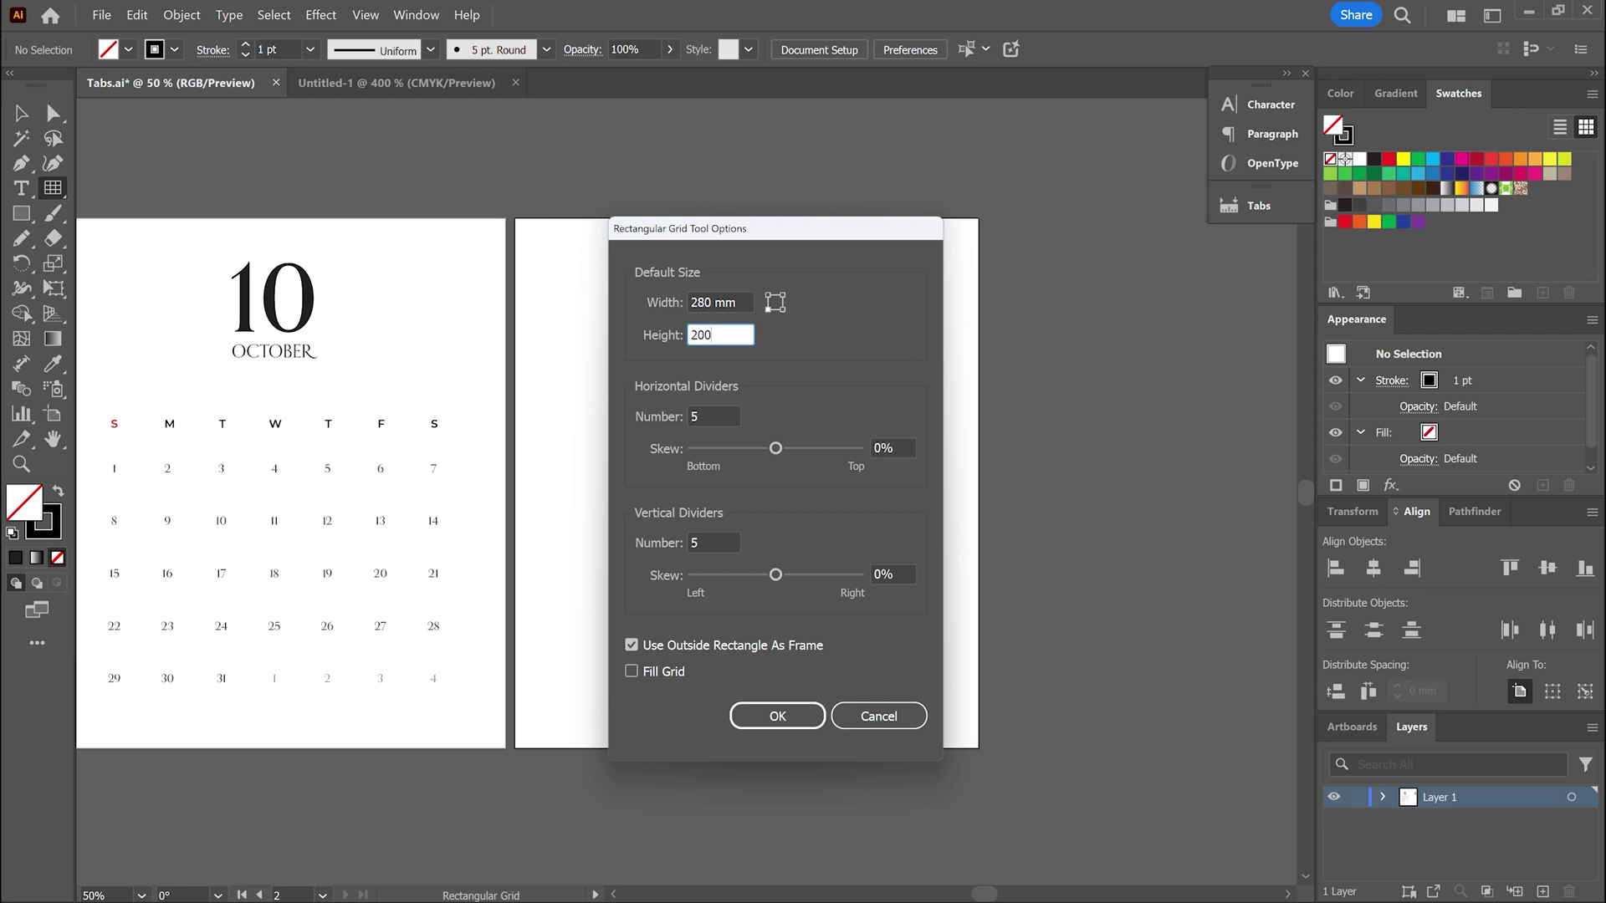
pyautogui.hotkey('shift', 'Tab')
pyautogui.press('Tab')
pyautogui.press('Tab')
pyautogui.write('4')
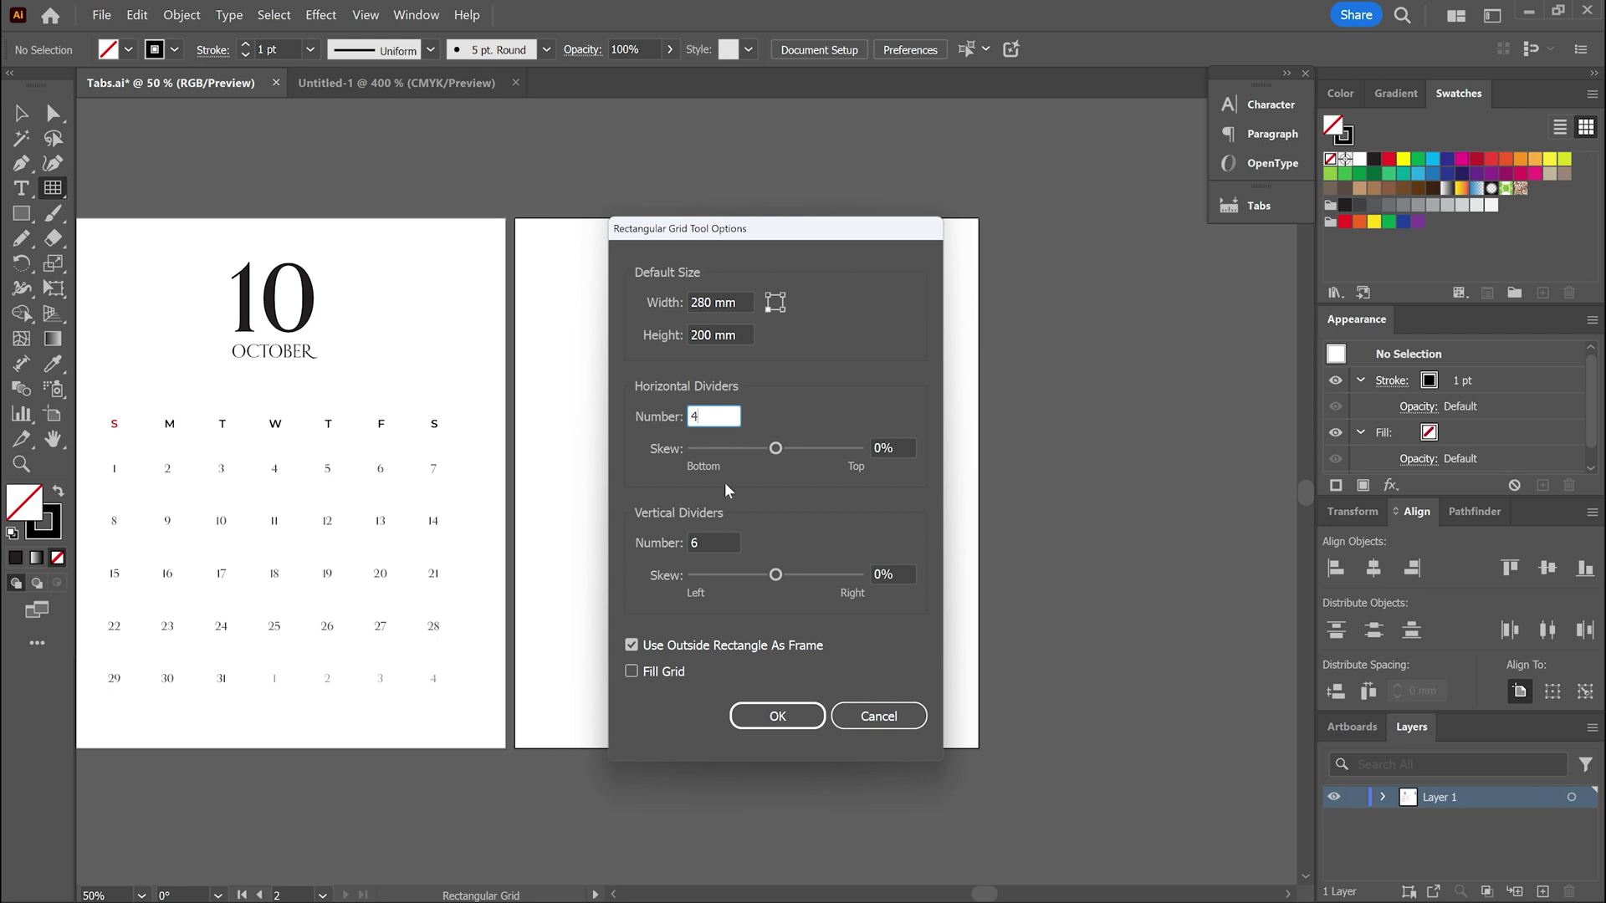
pyautogui.click(691, 542)
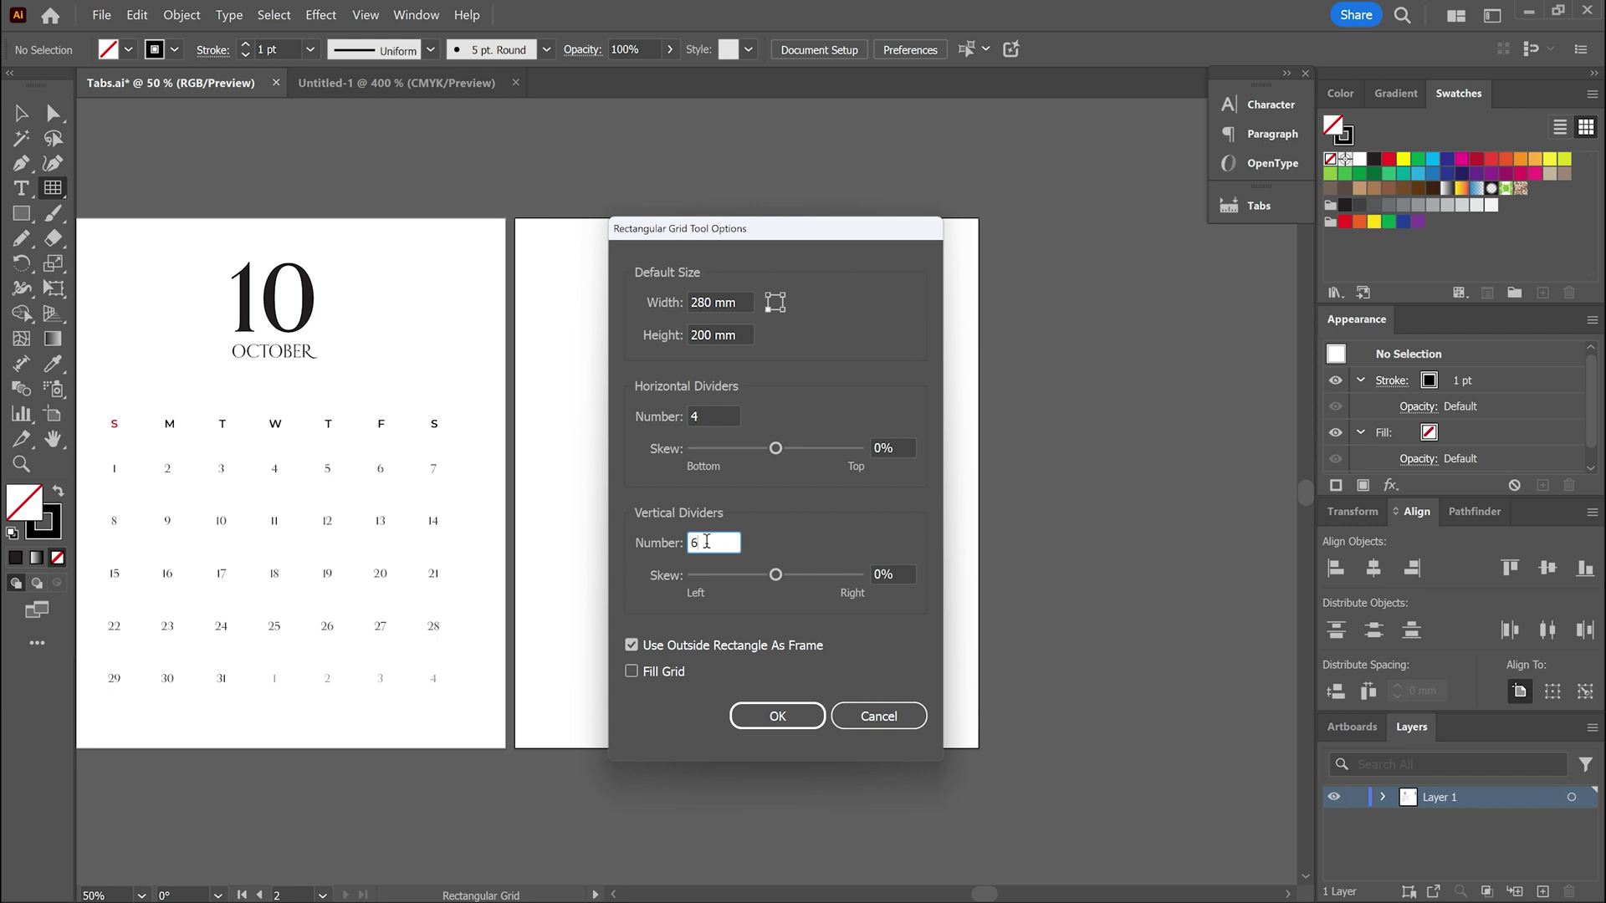
# Step: Create the grid, select it, and lock it with Object > Lock > Selection
pyautogui.click(777, 716)
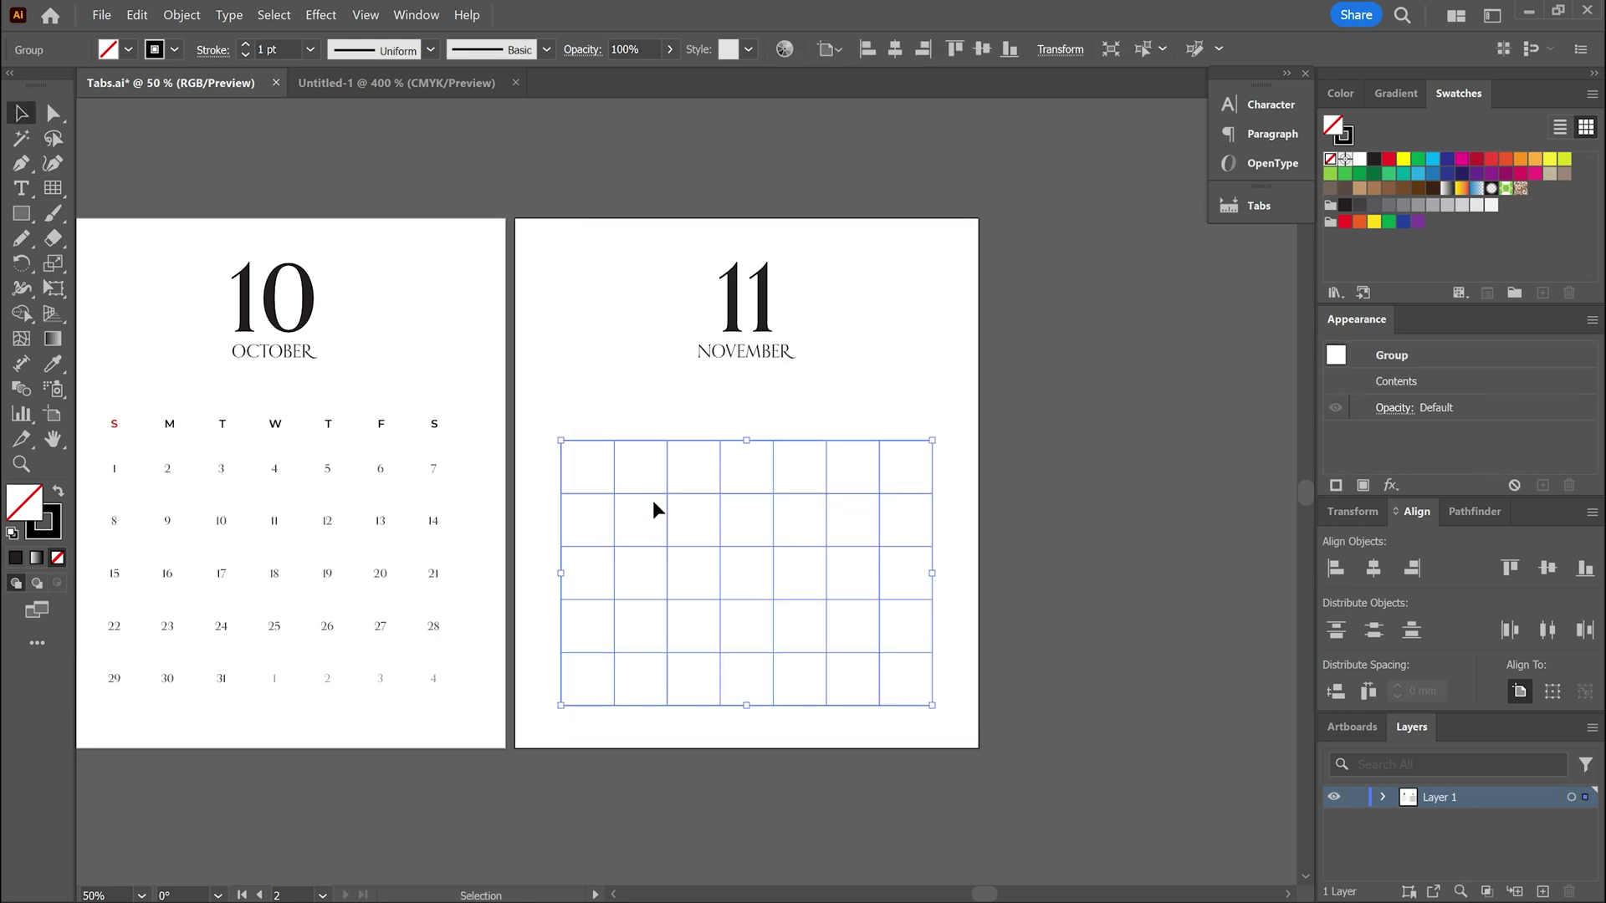
pyautogui.click(893, 402)
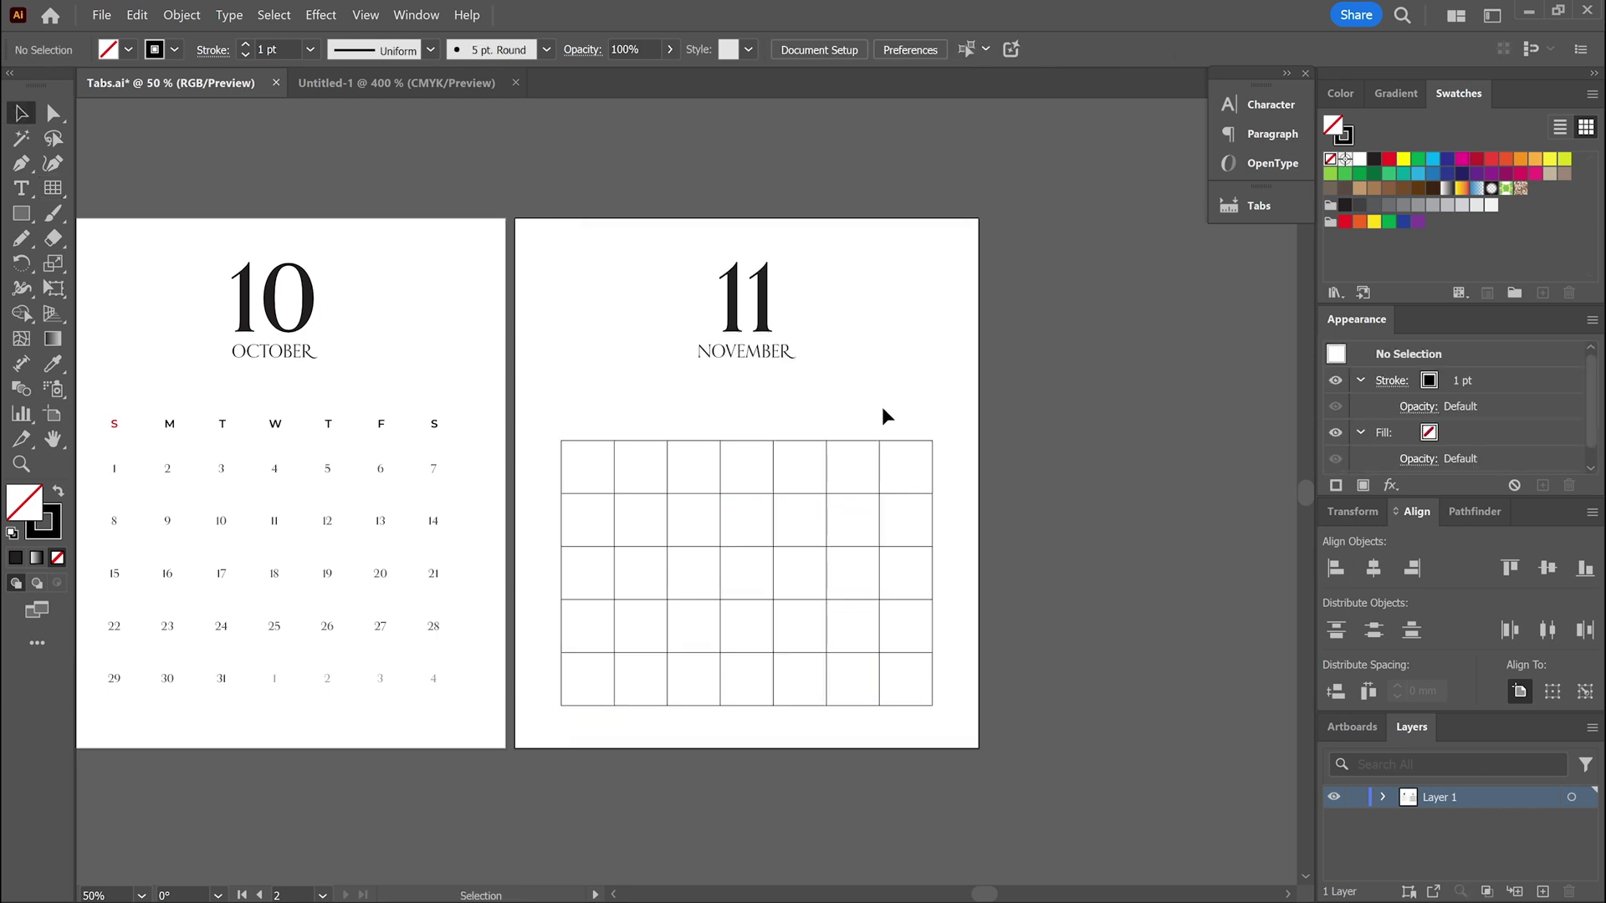
pyautogui.click(787, 440)
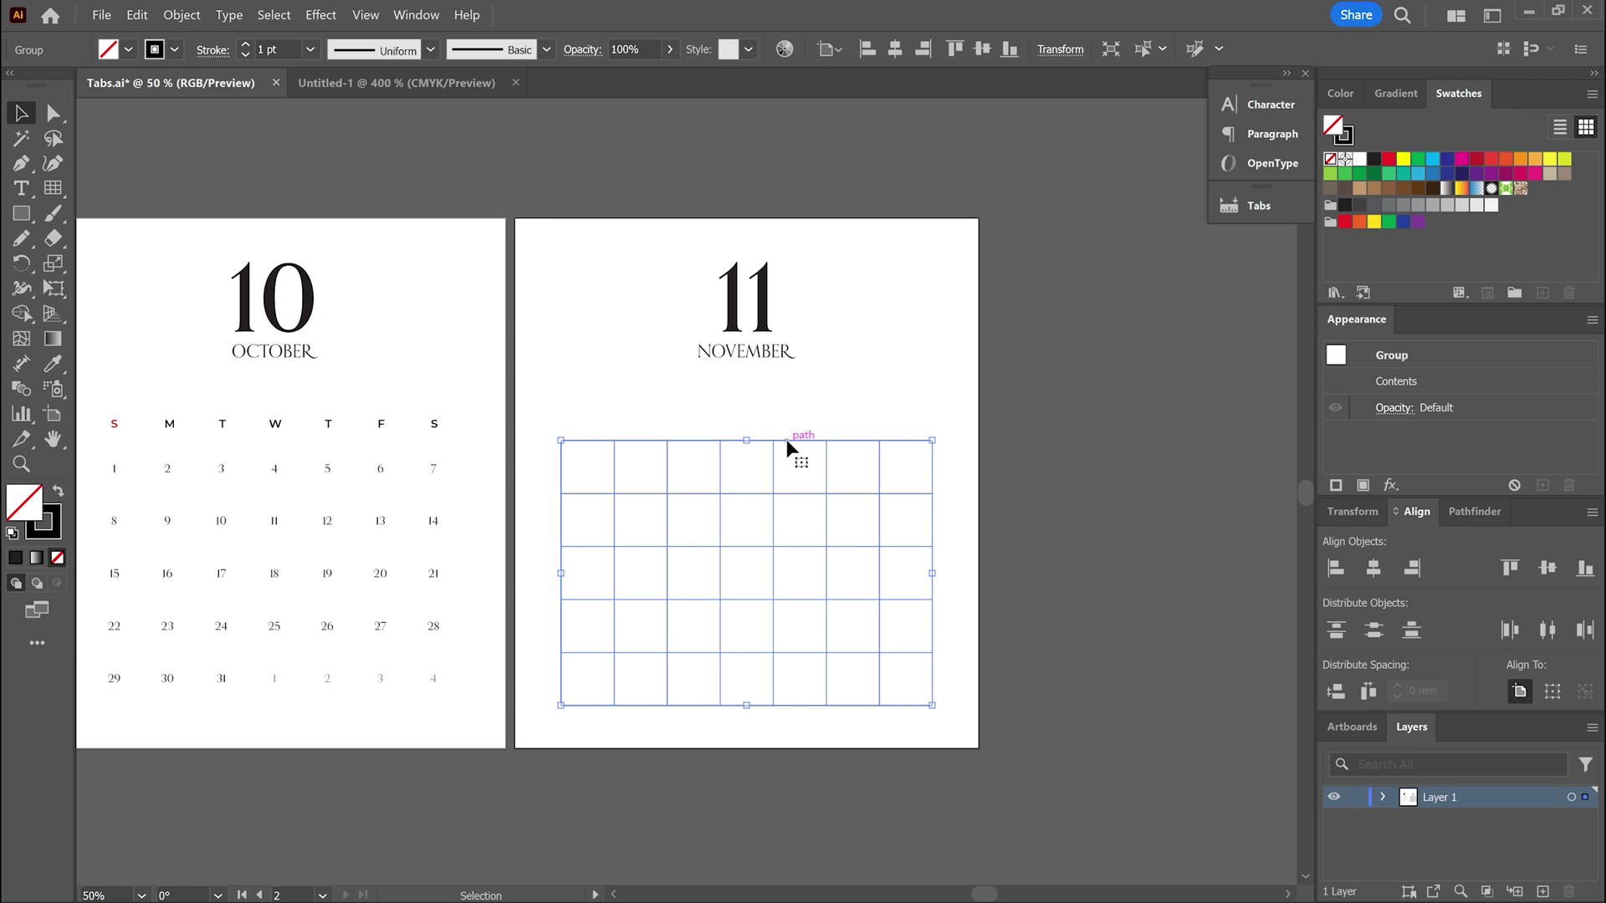
pyautogui.click(817, 448)
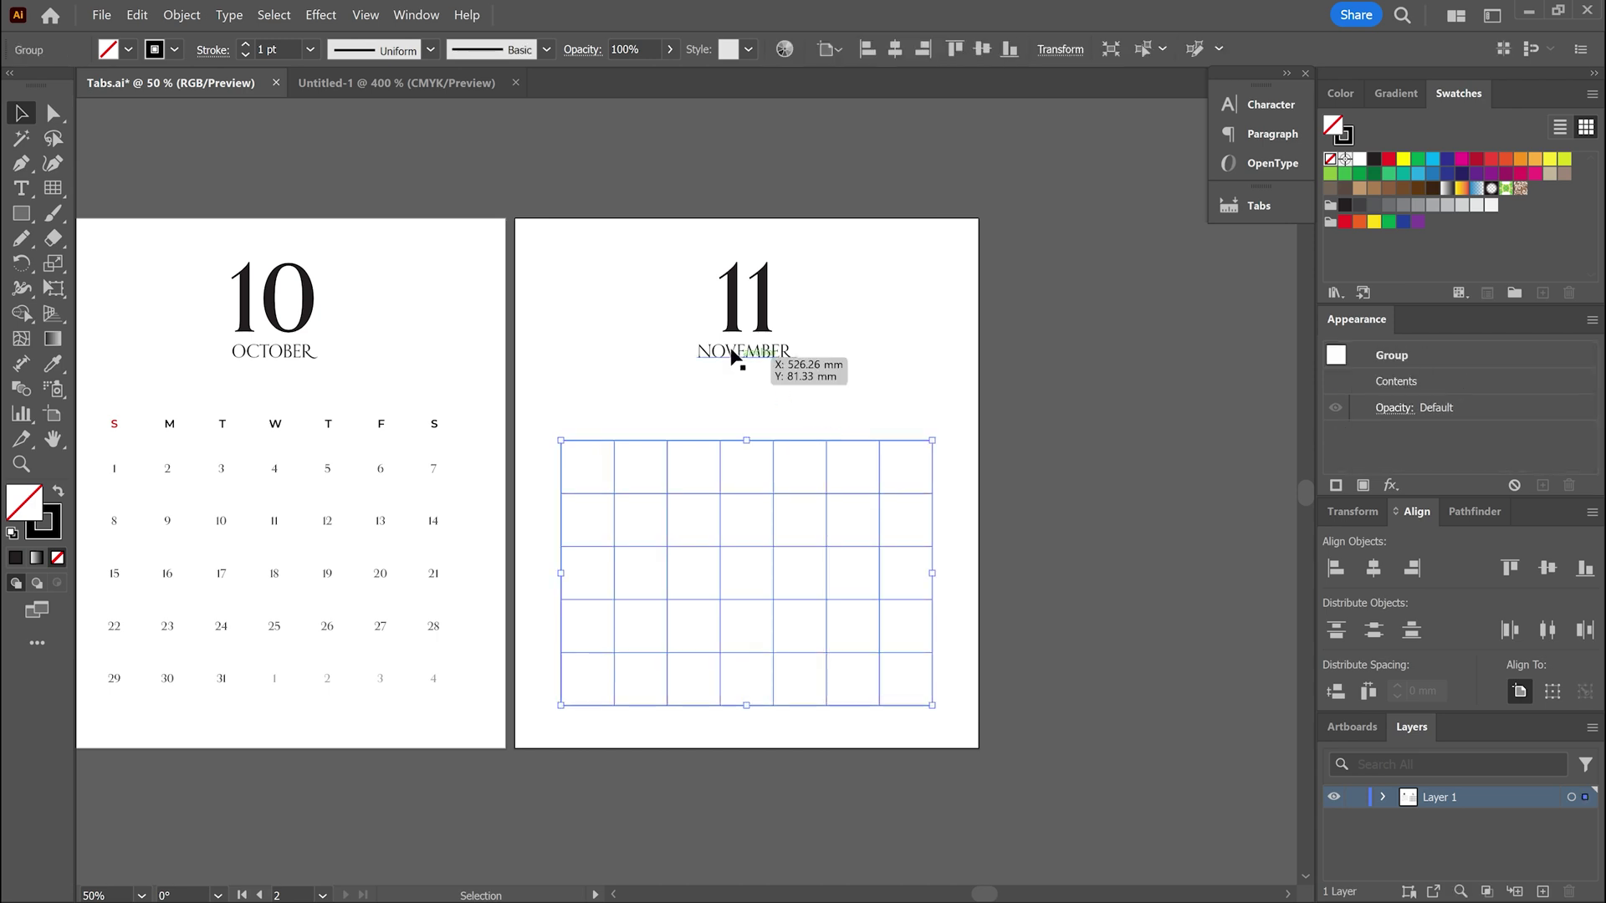
pyautogui.click(192, 16)
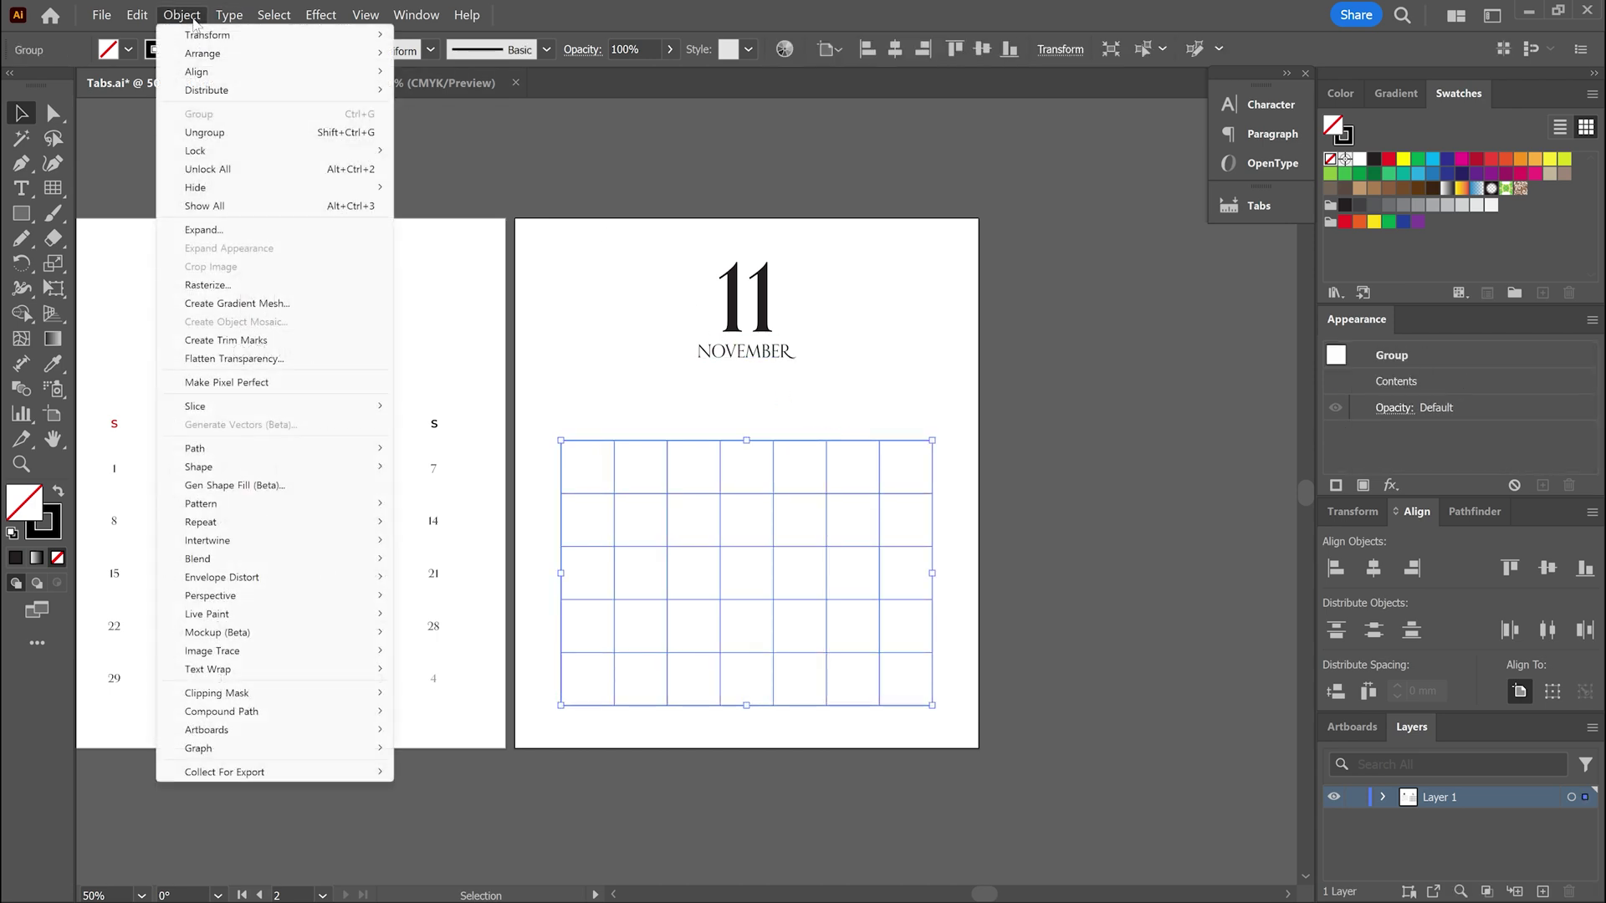
pyautogui.moveTo(194, 151)
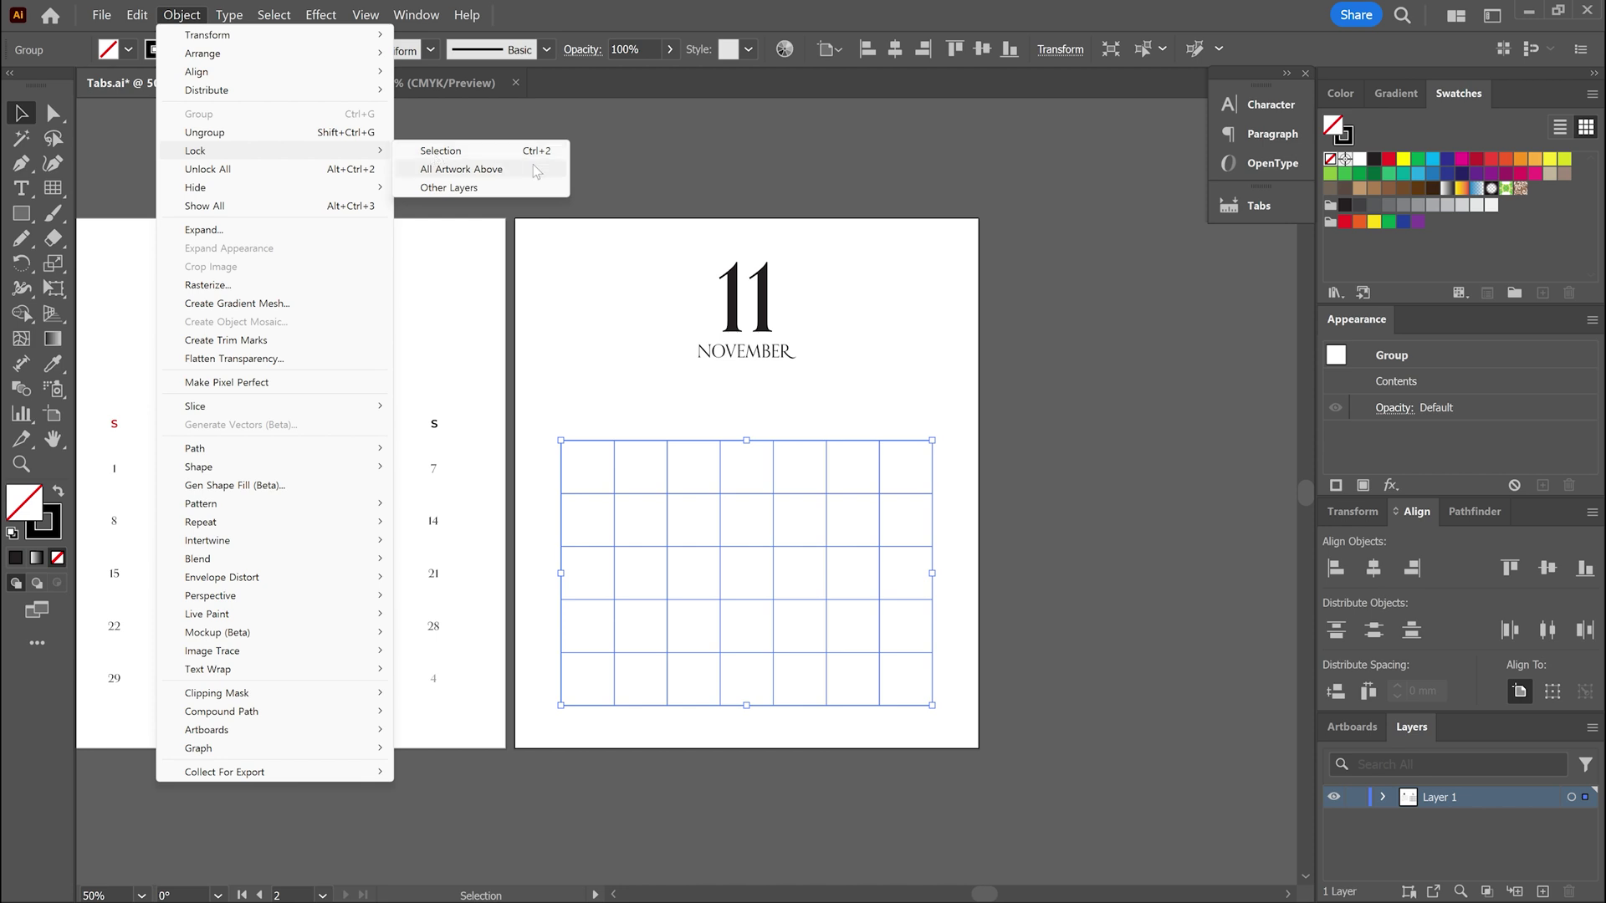
pyautogui.click(536, 169)
pyautogui.hotkey('ctrl', '+')
pyautogui.click(21, 189)
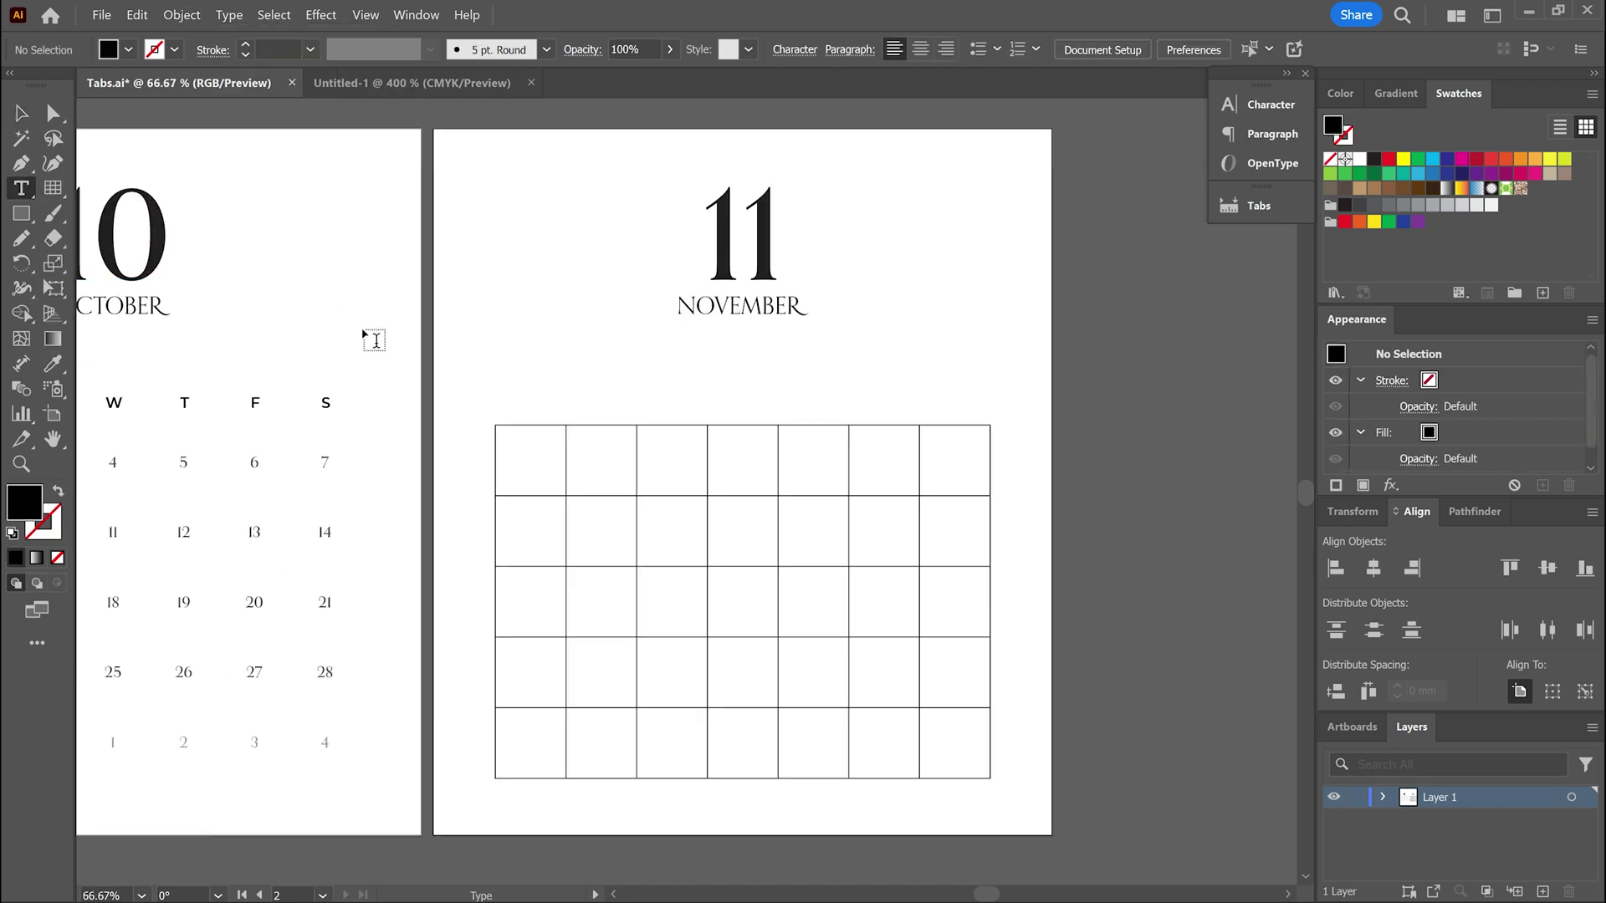
# Step: Draw a text area covering the November grid
pyautogui.moveTo(496, 426); pyautogui.dragTo(991, 780)
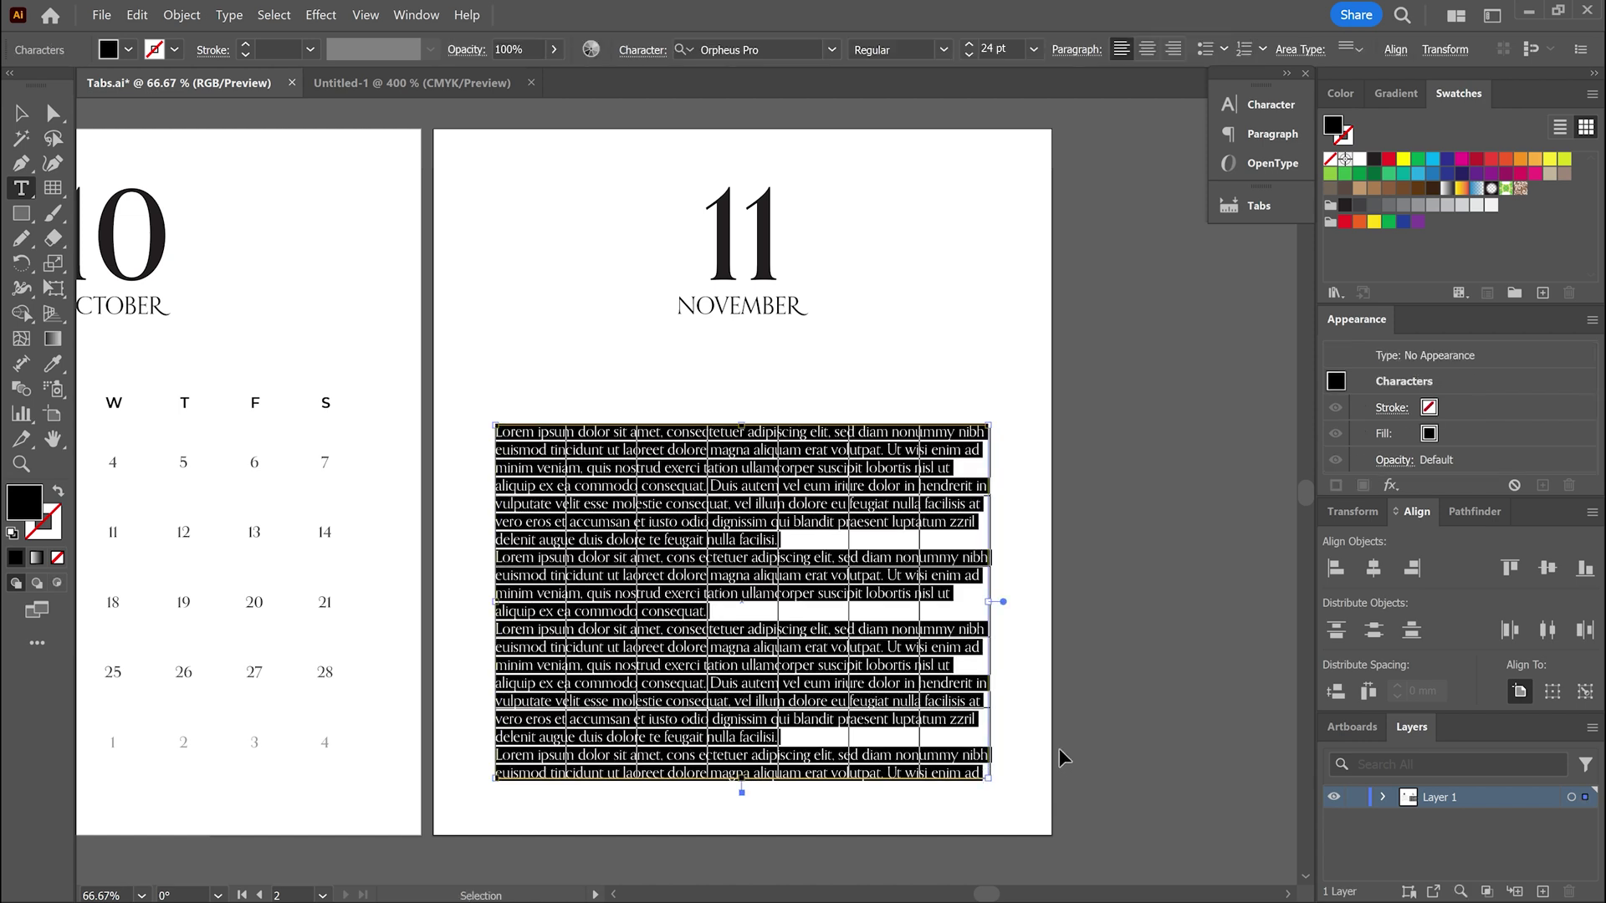
pyautogui.press('Escape')
pyautogui.scroll(-2, 912, 521)
pyautogui.scroll(1, 912, 521)
pyautogui.press('t')
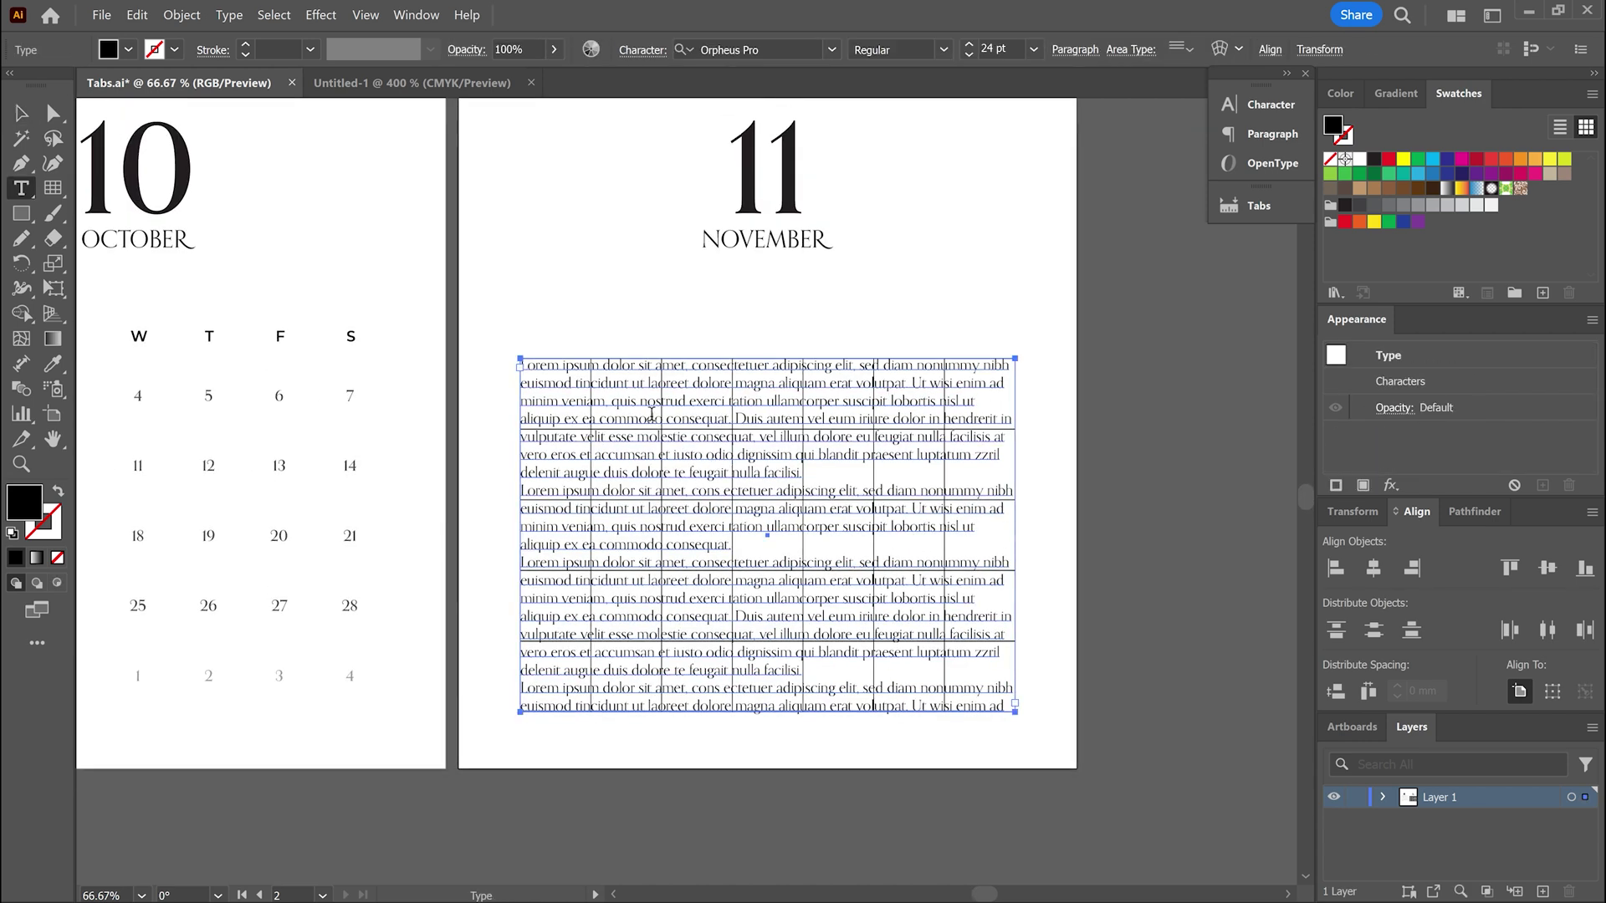
pyautogui.click(627, 399)
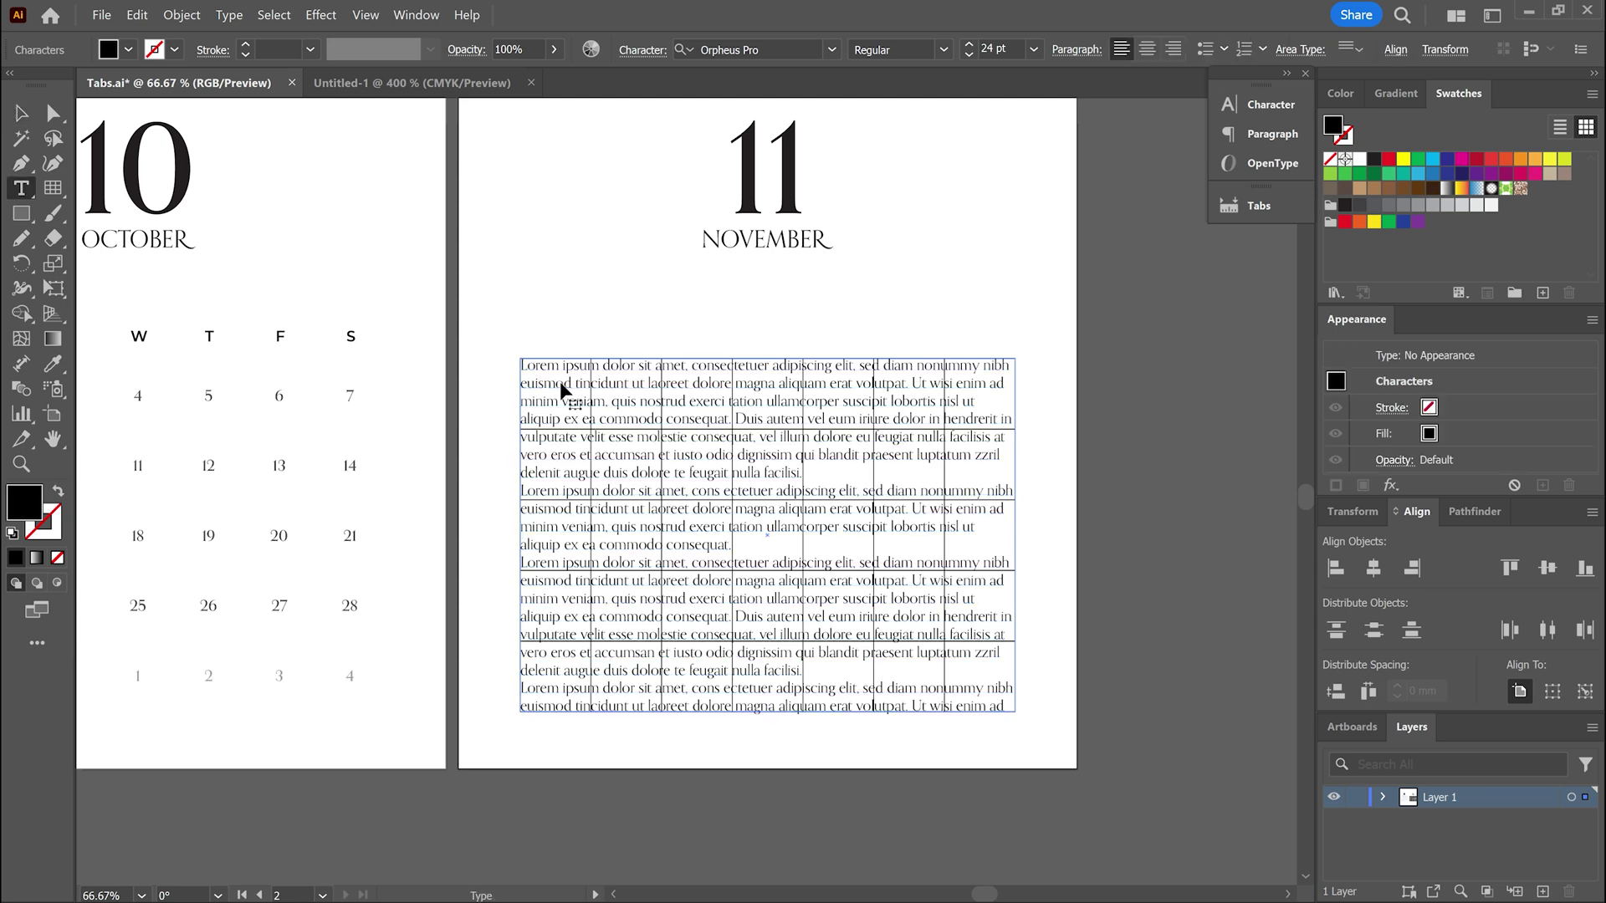
pyautogui.press('Escape')
# Step: Replace the placeholder text with the November dates, one week per line
pyautogui.doubleClick(635, 408)
pyautogui.hotkey('ctrl', 'a')
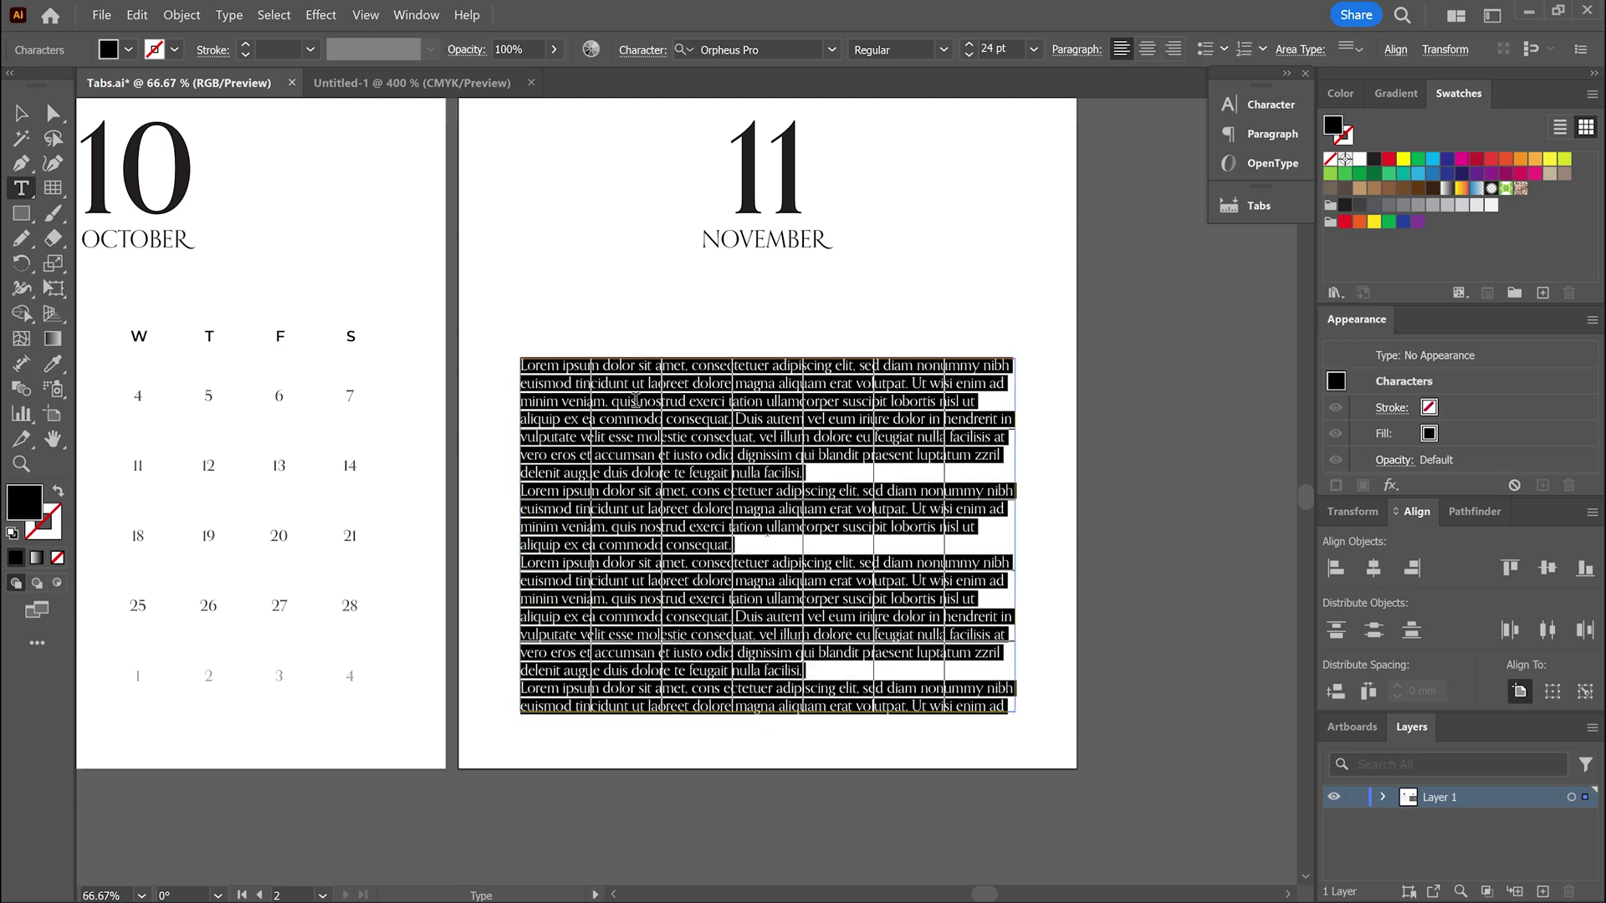
pyautogui.press('BackSpace')
pyautogui.write('1234')
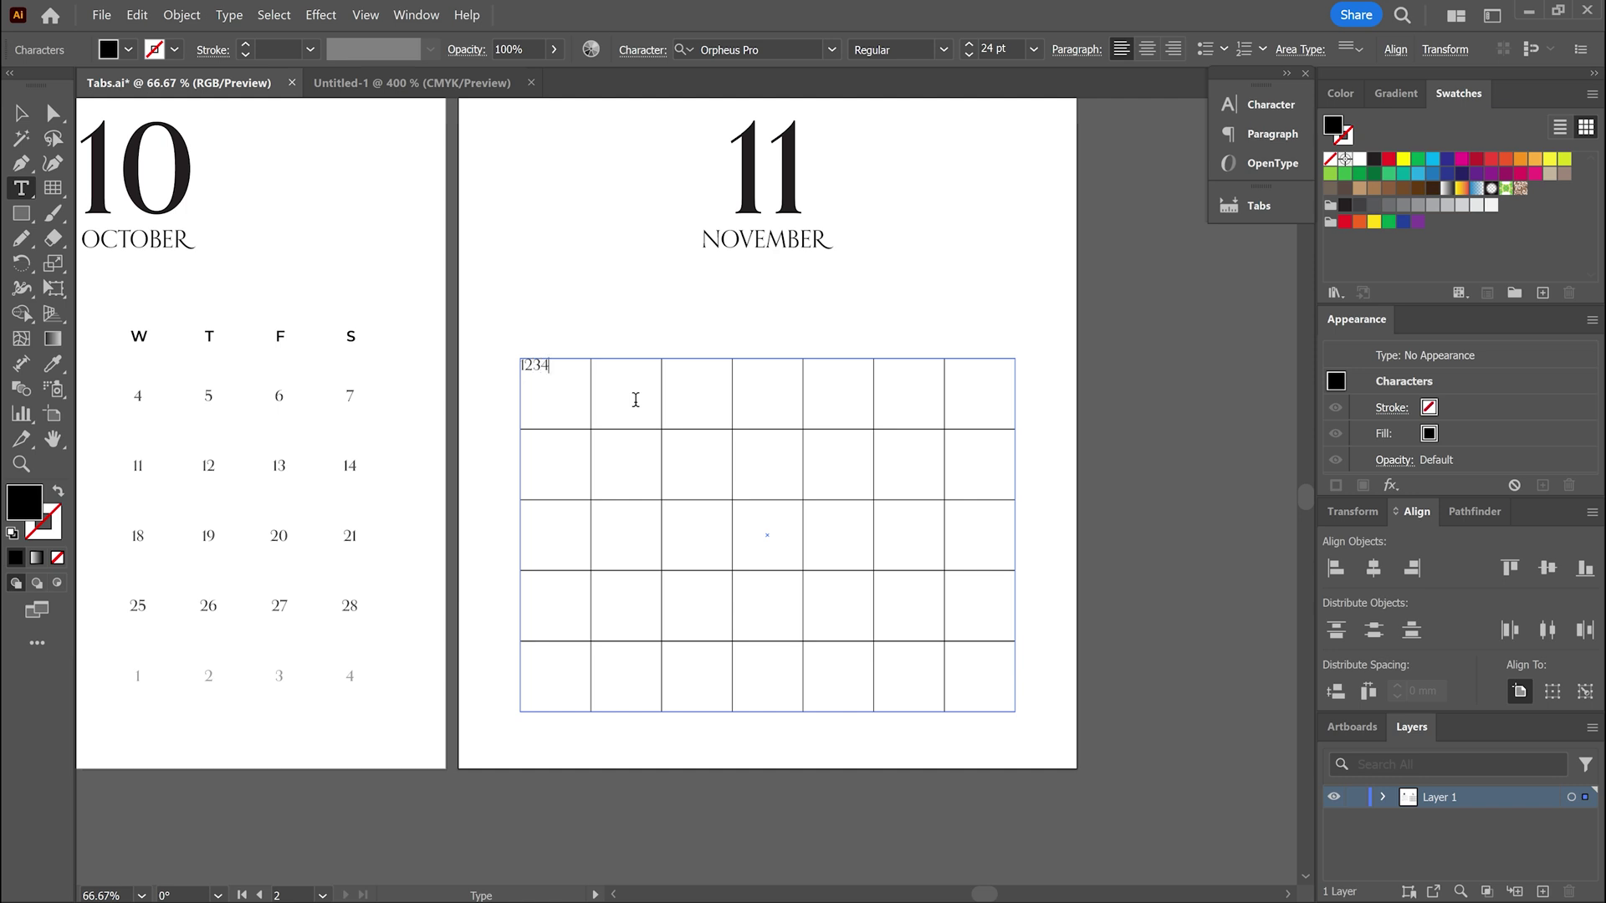
pyautogui.write('567')
pyautogui.write(' 891011121314 15161718192021 22232425262728 2930311234')
# Step: Center the dates vertically in the text area and widen their line spacing
pyautogui.press('Escape')
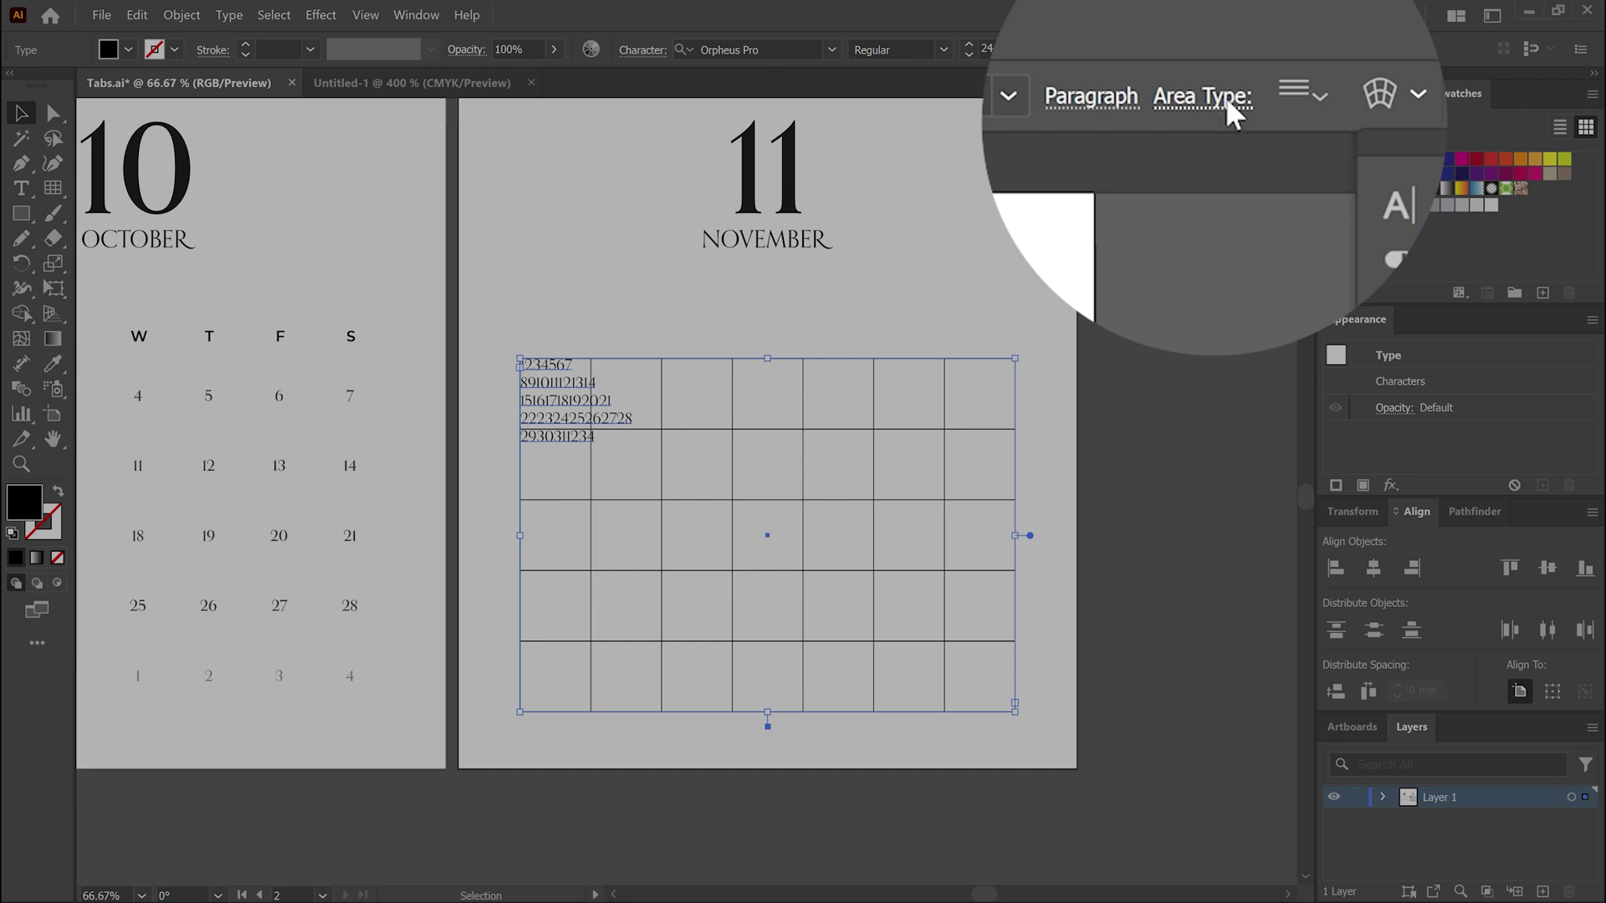
pyautogui.click(1142, 50)
pyautogui.click(758, 595)
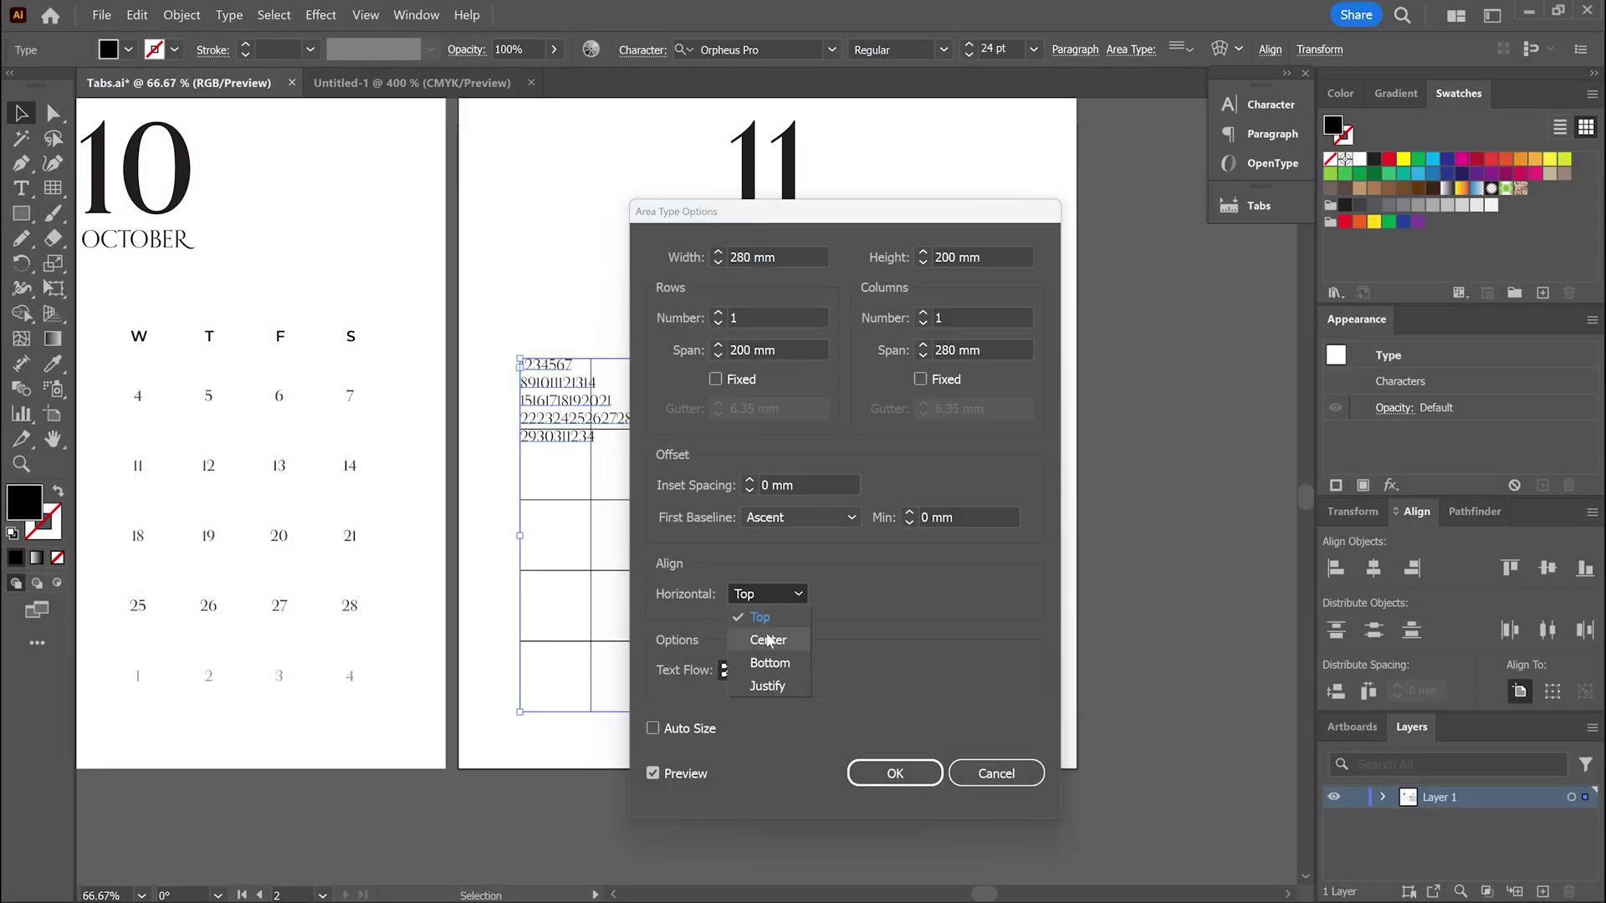
pyautogui.click(765, 637)
pyautogui.press('Return')
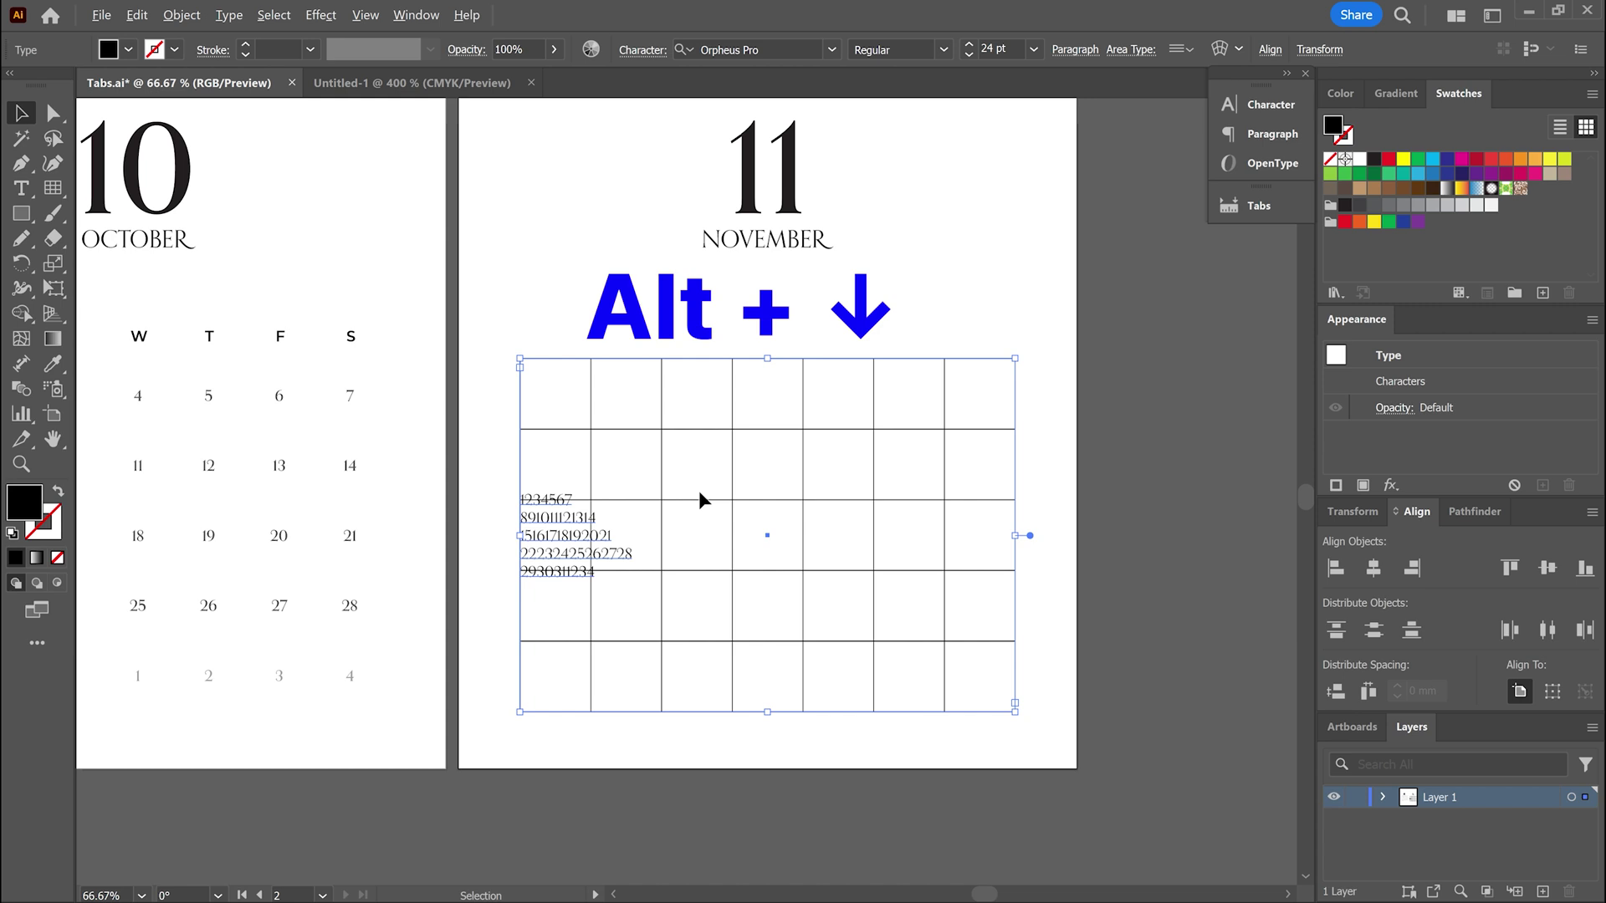
pyautogui.hotkey('alt', 'Down')
pyautogui.hotkey('alt', 'Down')
pyautogui.hotkey('alt', 'Down')
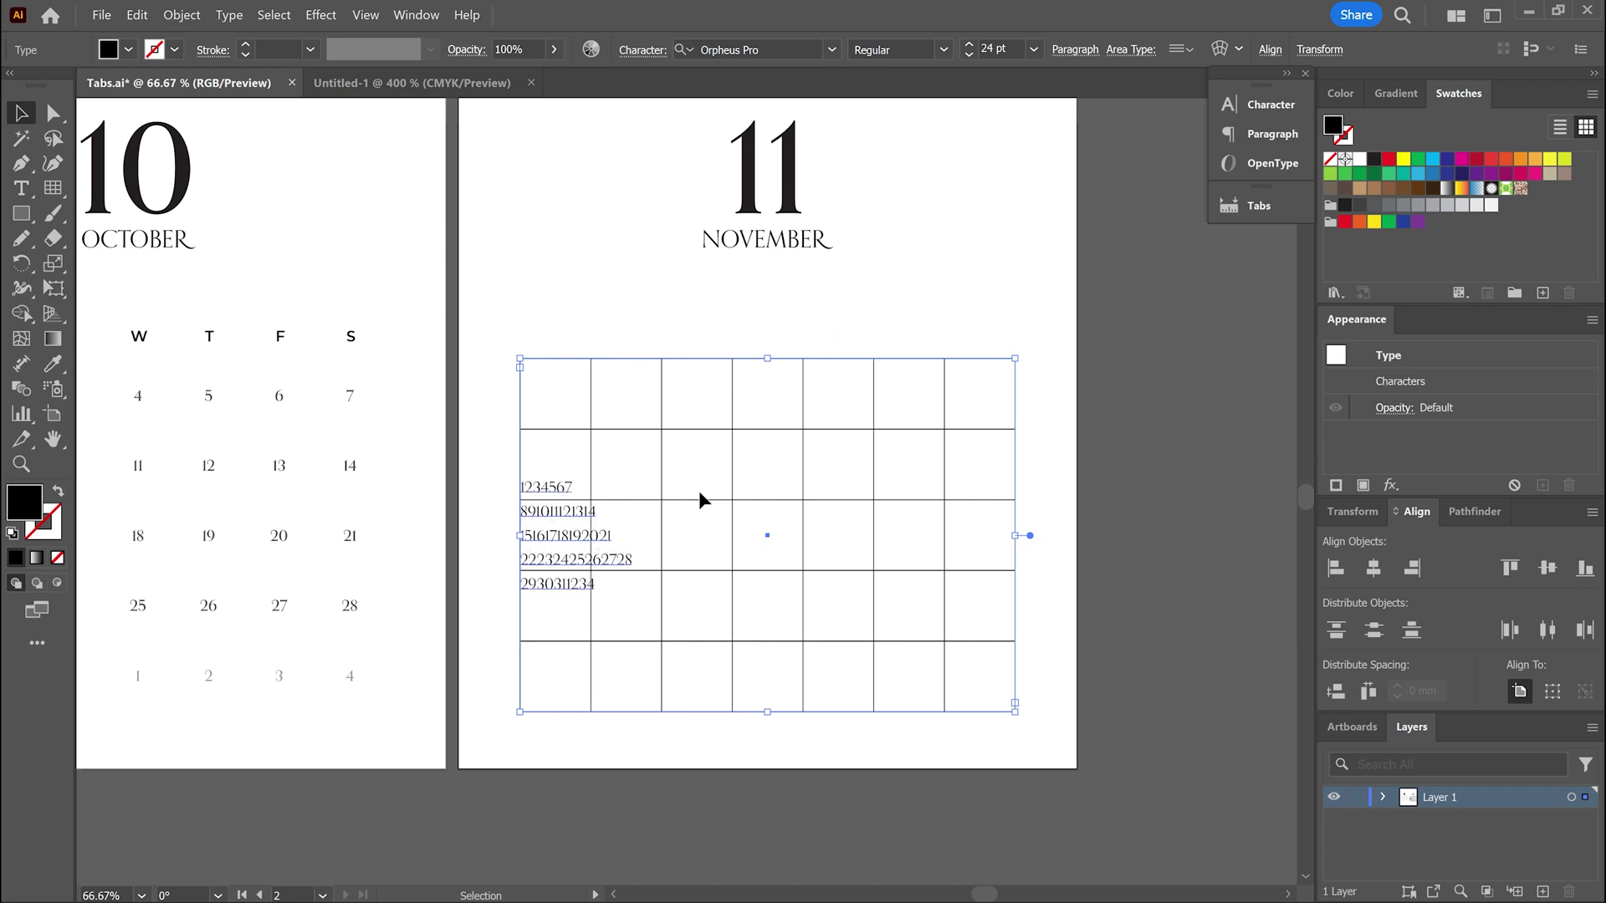
pyautogui.hotkey('alt', 'Down')
pyautogui.hotkey('alt', 'Down')
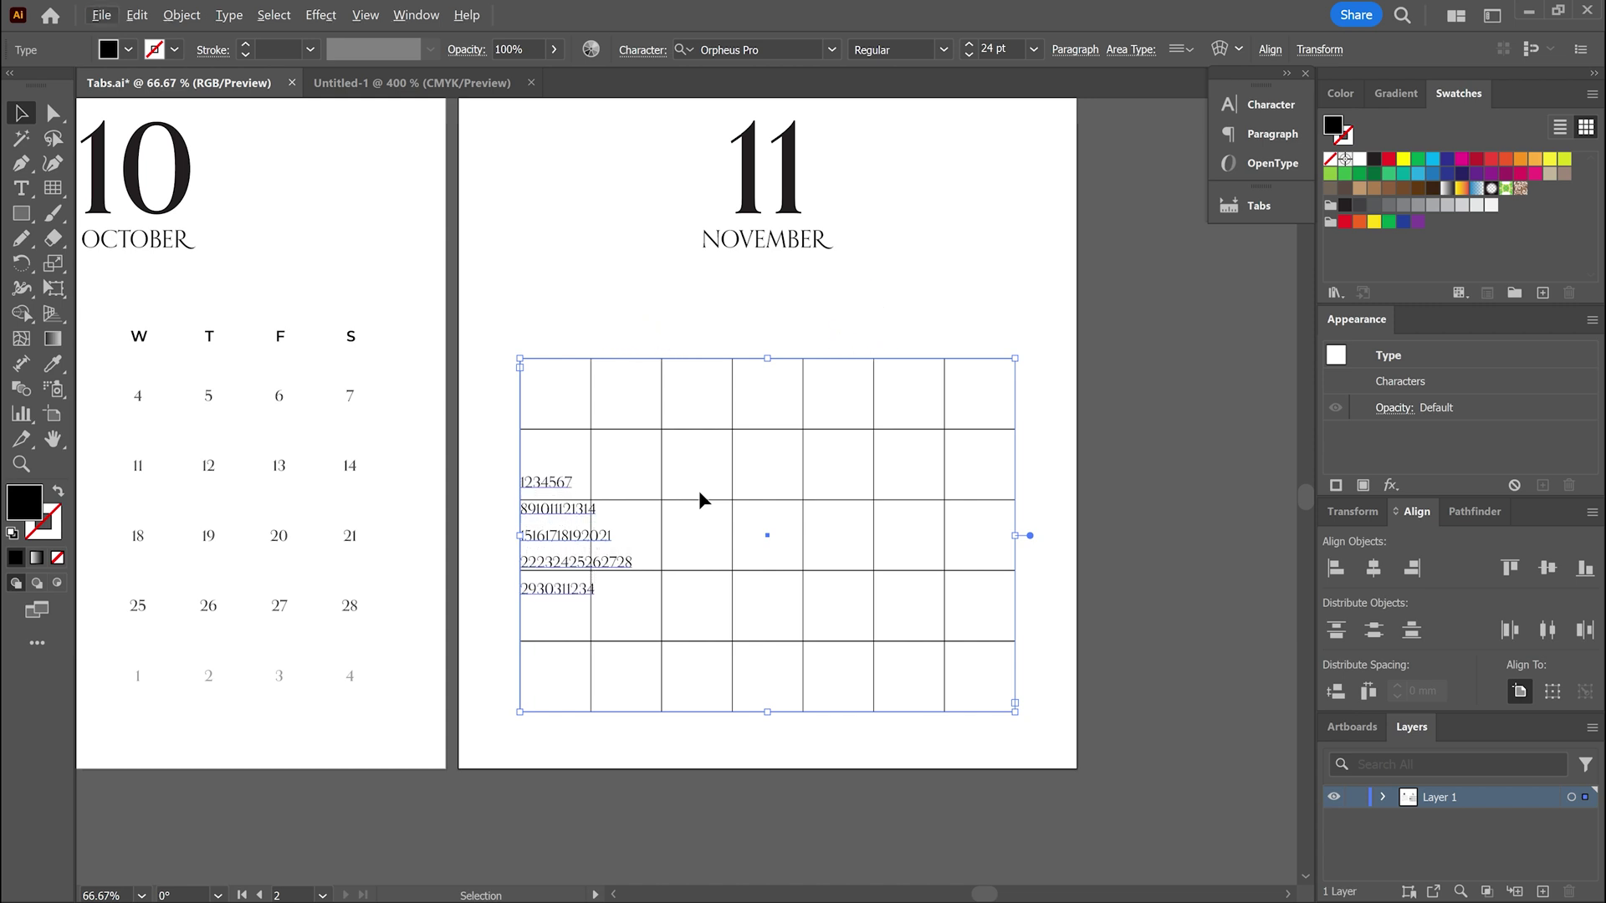
pyautogui.hotkey('alt', 'Down')
pyautogui.hotkey('alt', 'Down')
pyautogui.hotkey('alt', 'Down')
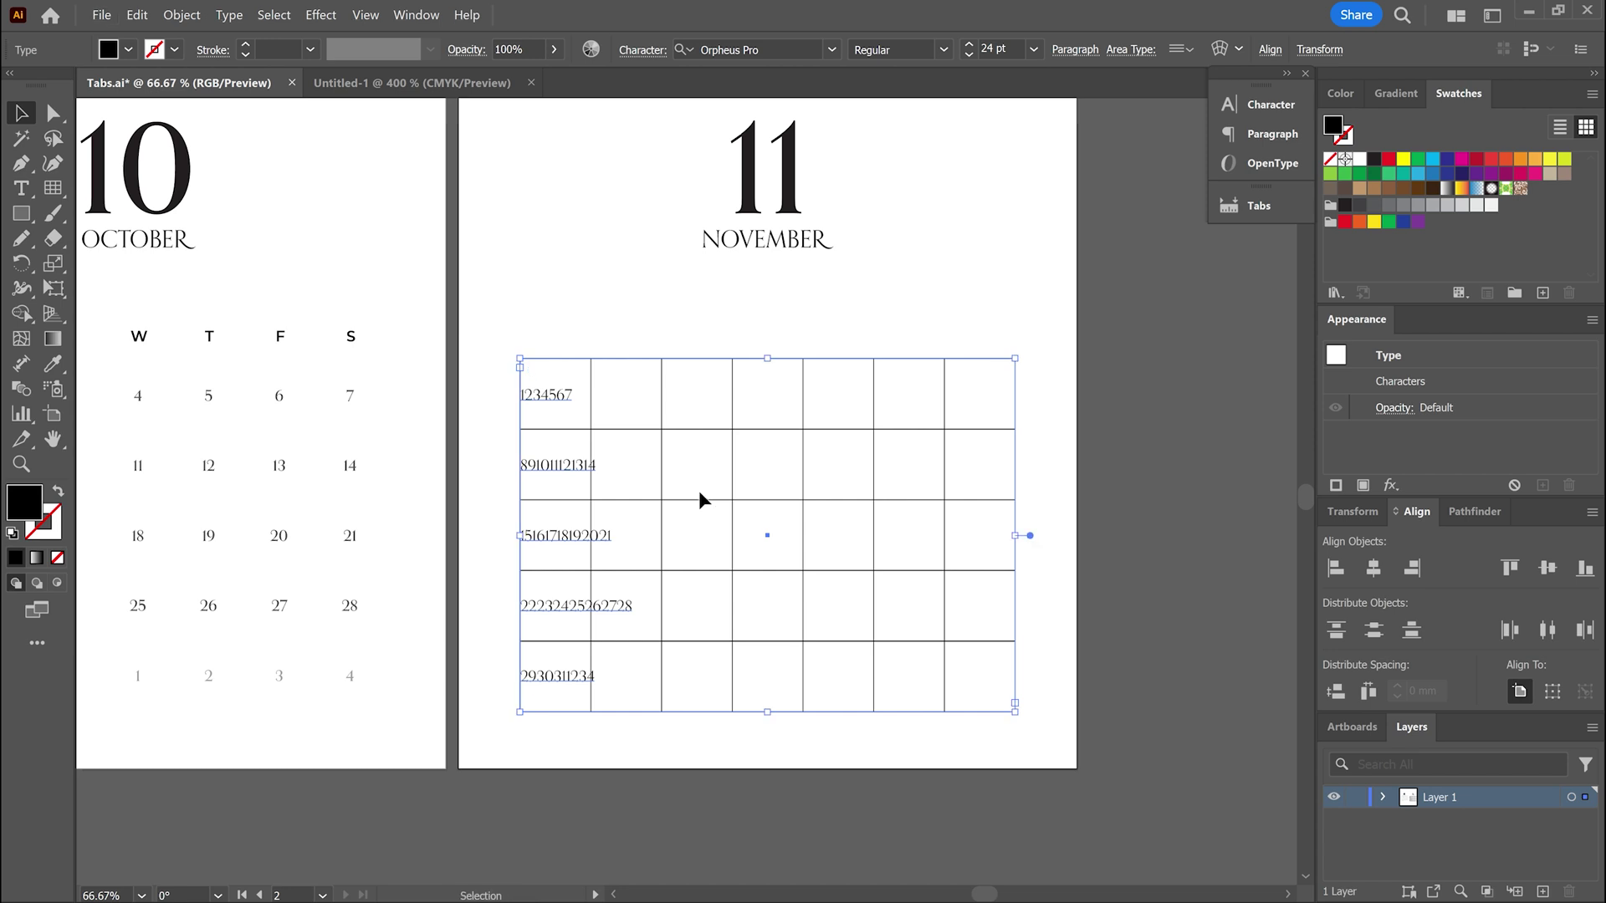
# Step: Set the date text's leading to 113 pt in the Character panel
pyautogui.hotkey('ctrl', 't')
pyautogui.click(416, 14)
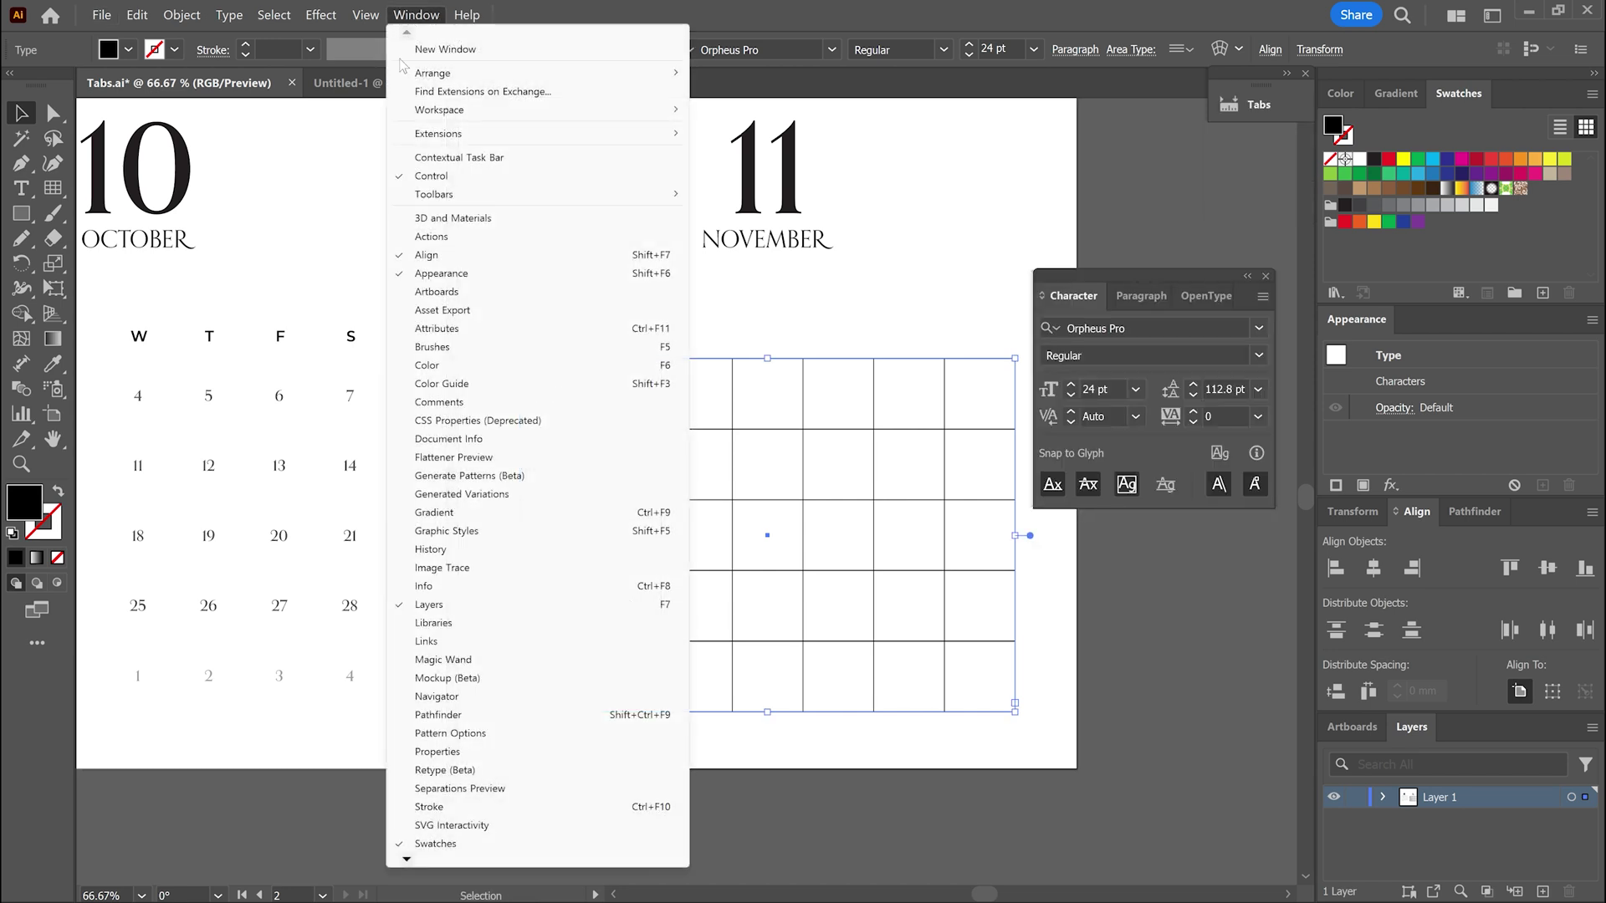
pyautogui.moveTo(427, 711)
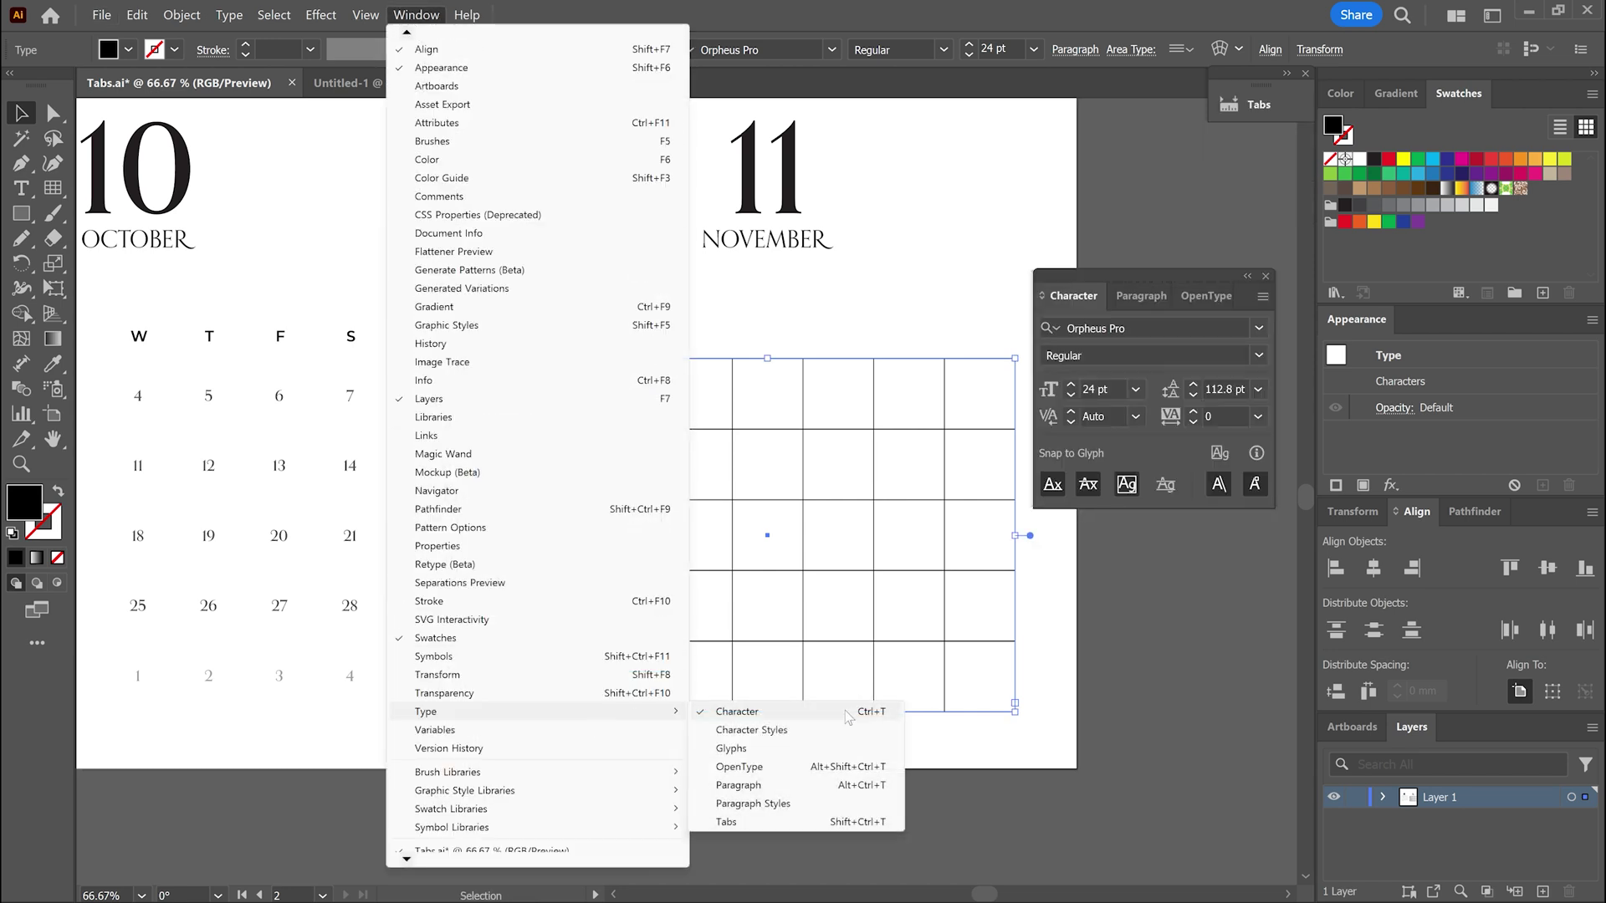
pyautogui.click(1205, 540)
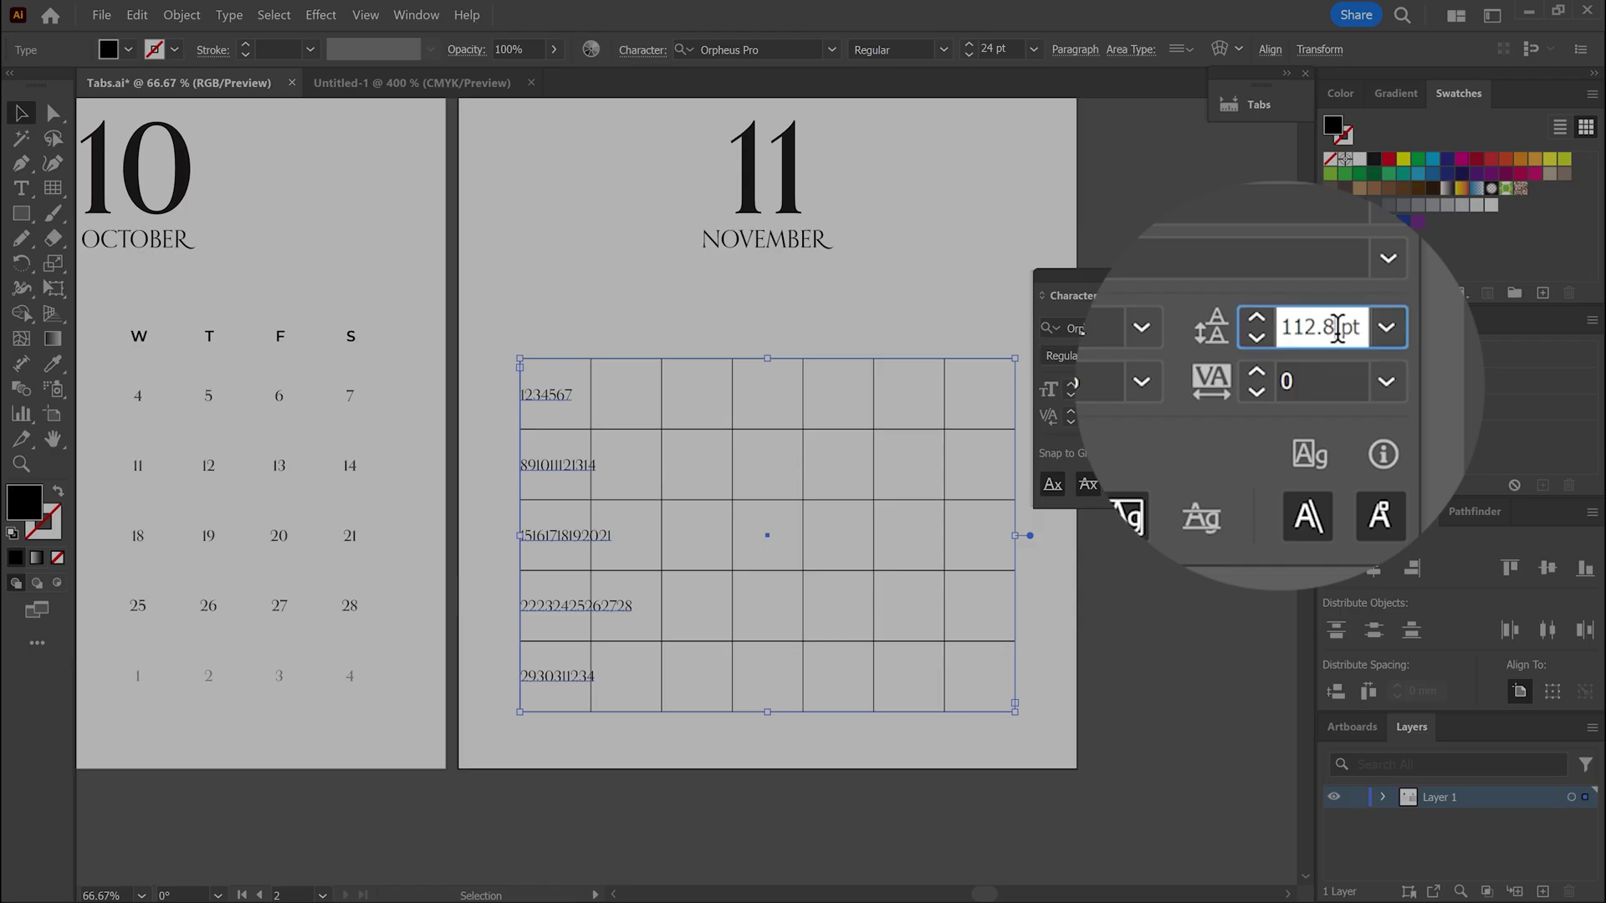
pyautogui.click(1225, 390)
pyautogui.write('113')
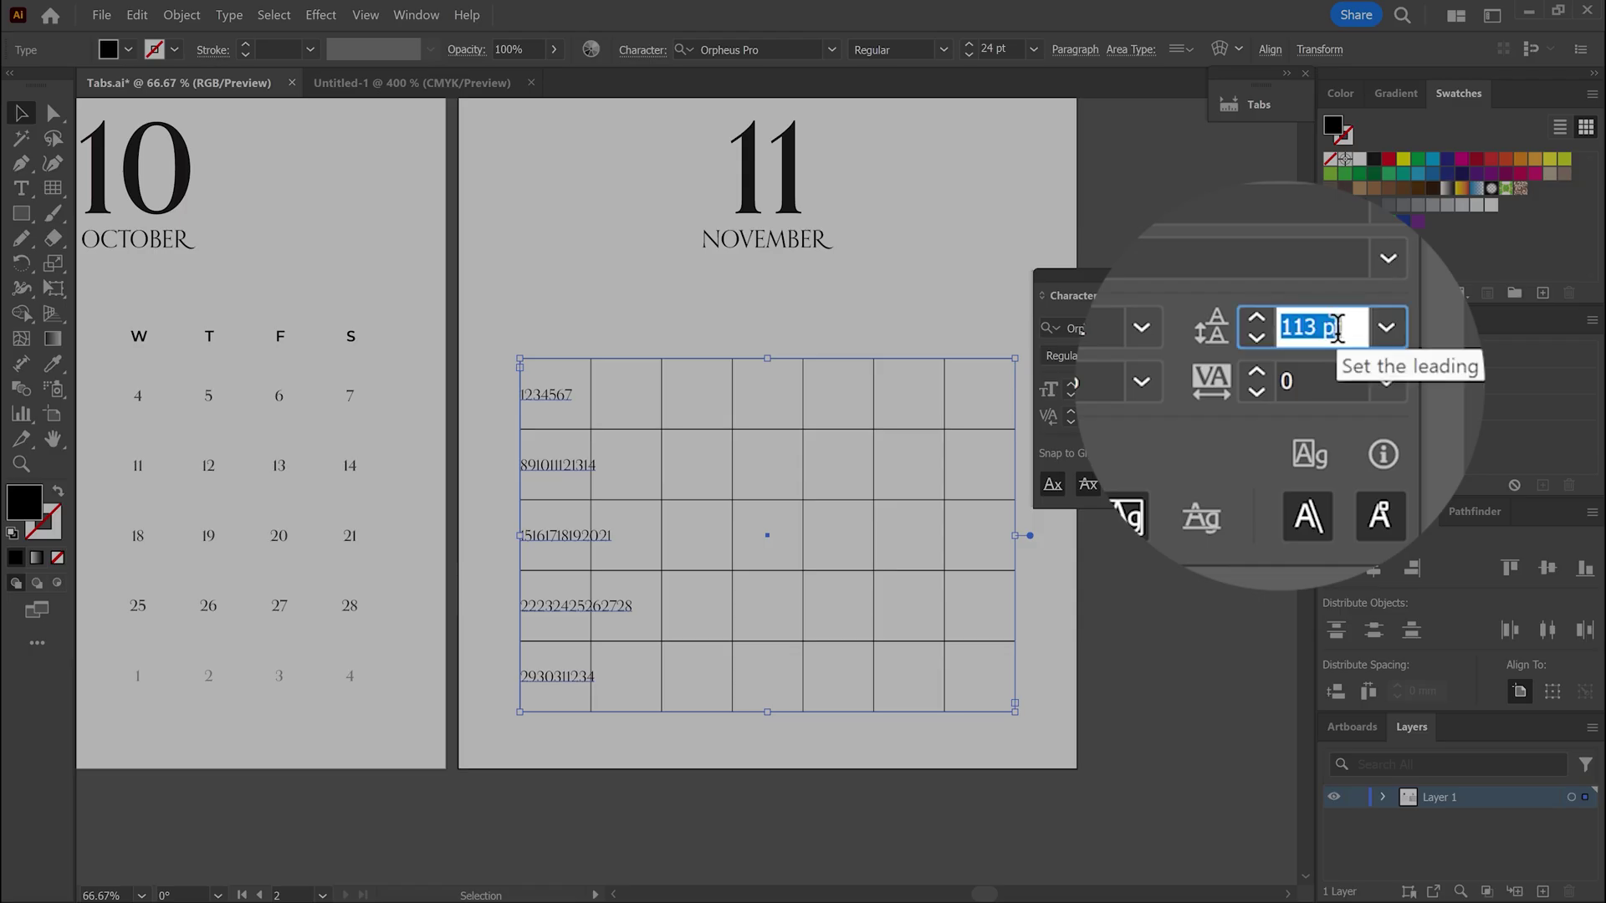
pyautogui.press('Up')
pyautogui.press('Up')
pyautogui.press('Down')
pyautogui.click(549, 427)
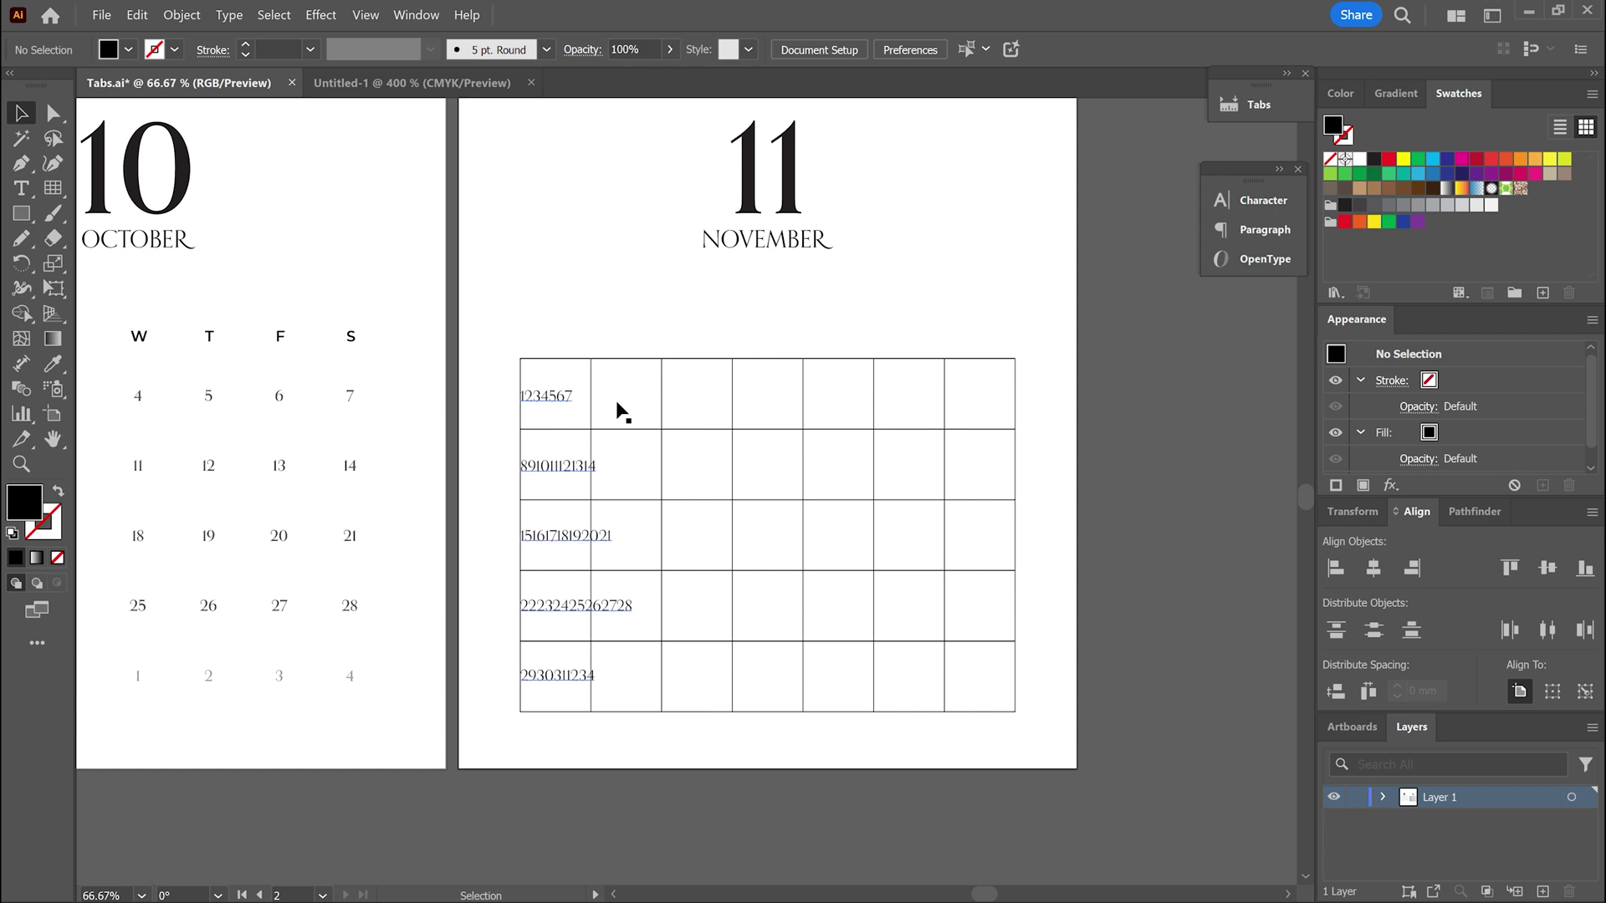
pyautogui.click(545, 402)
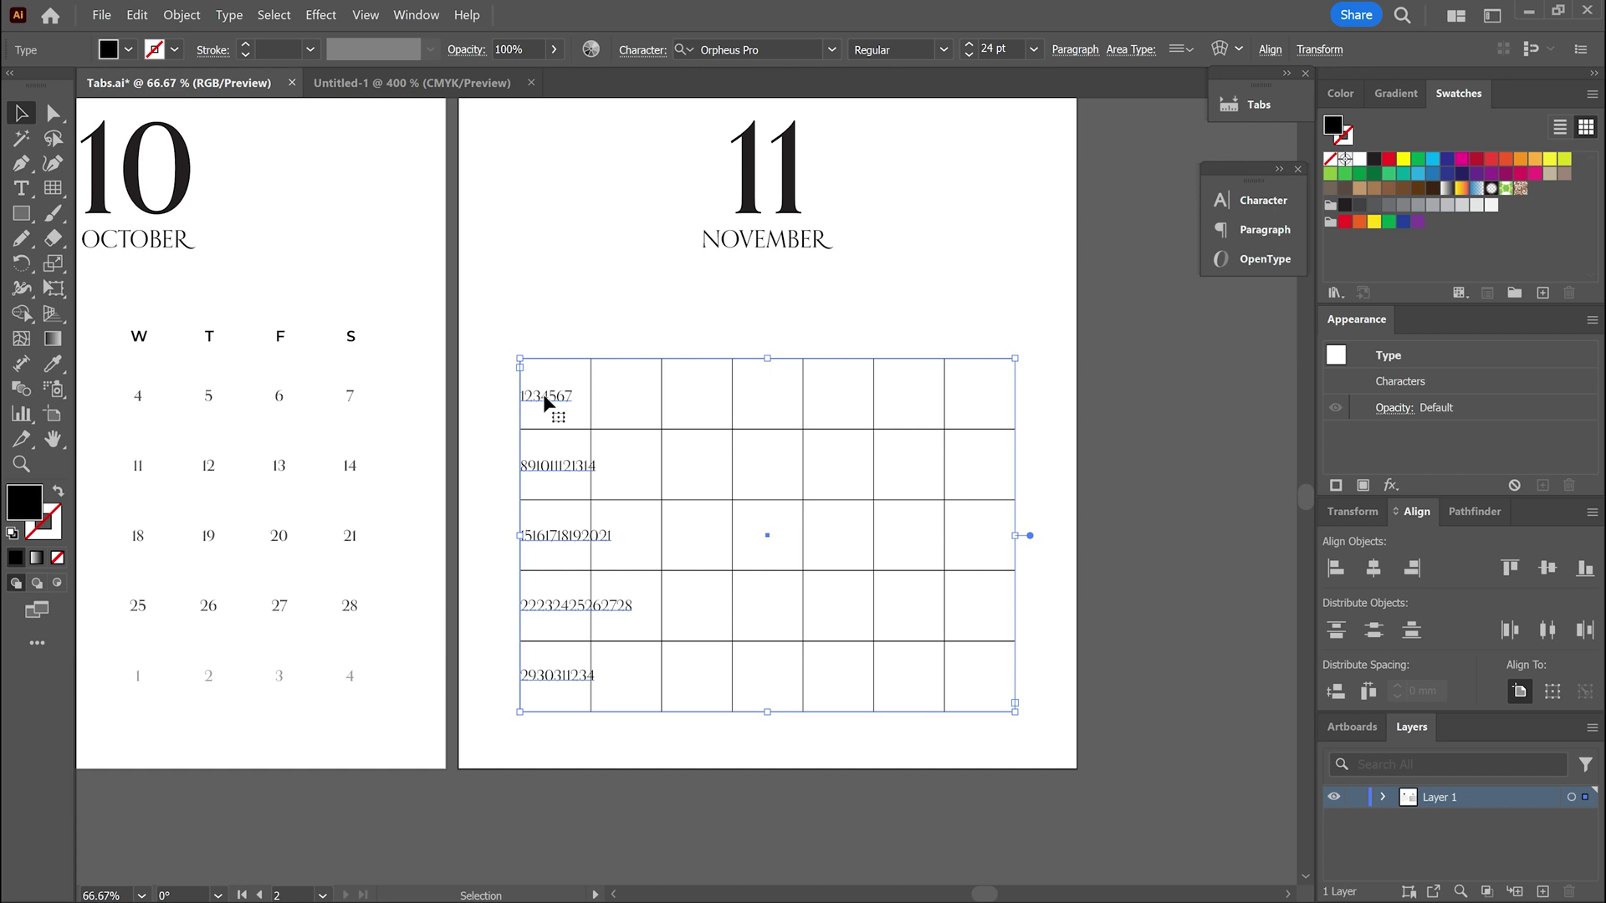
pyautogui.click(422, 17)
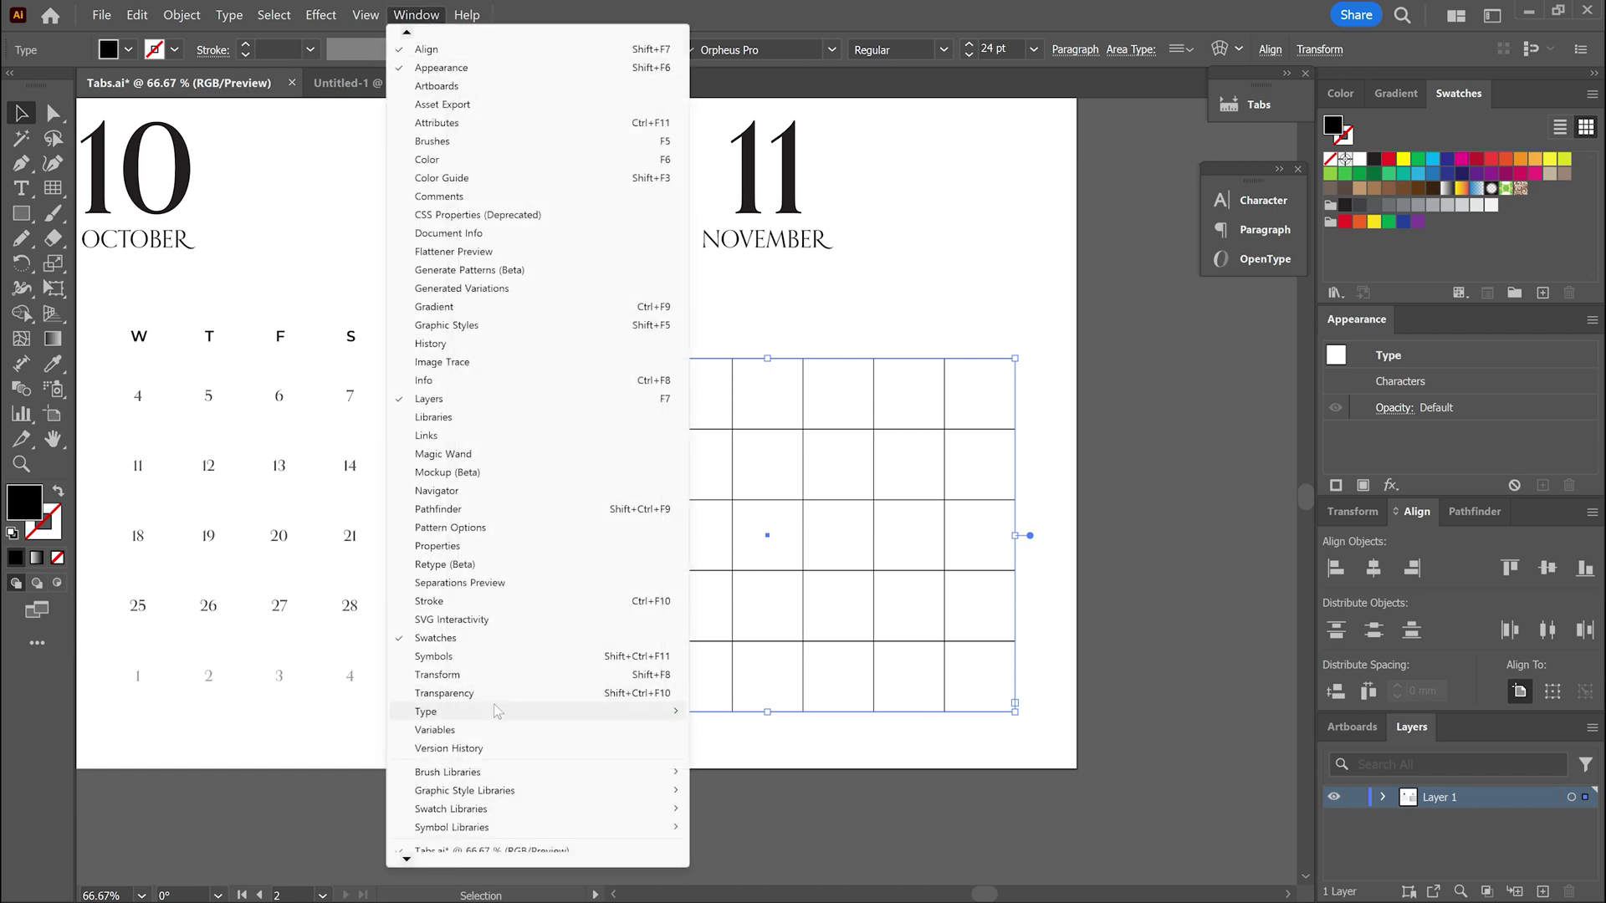
# Step: Open the Tabs panel and align its ruler above the November date frame
pyautogui.moveTo(427, 711)
pyautogui.click(768, 829)
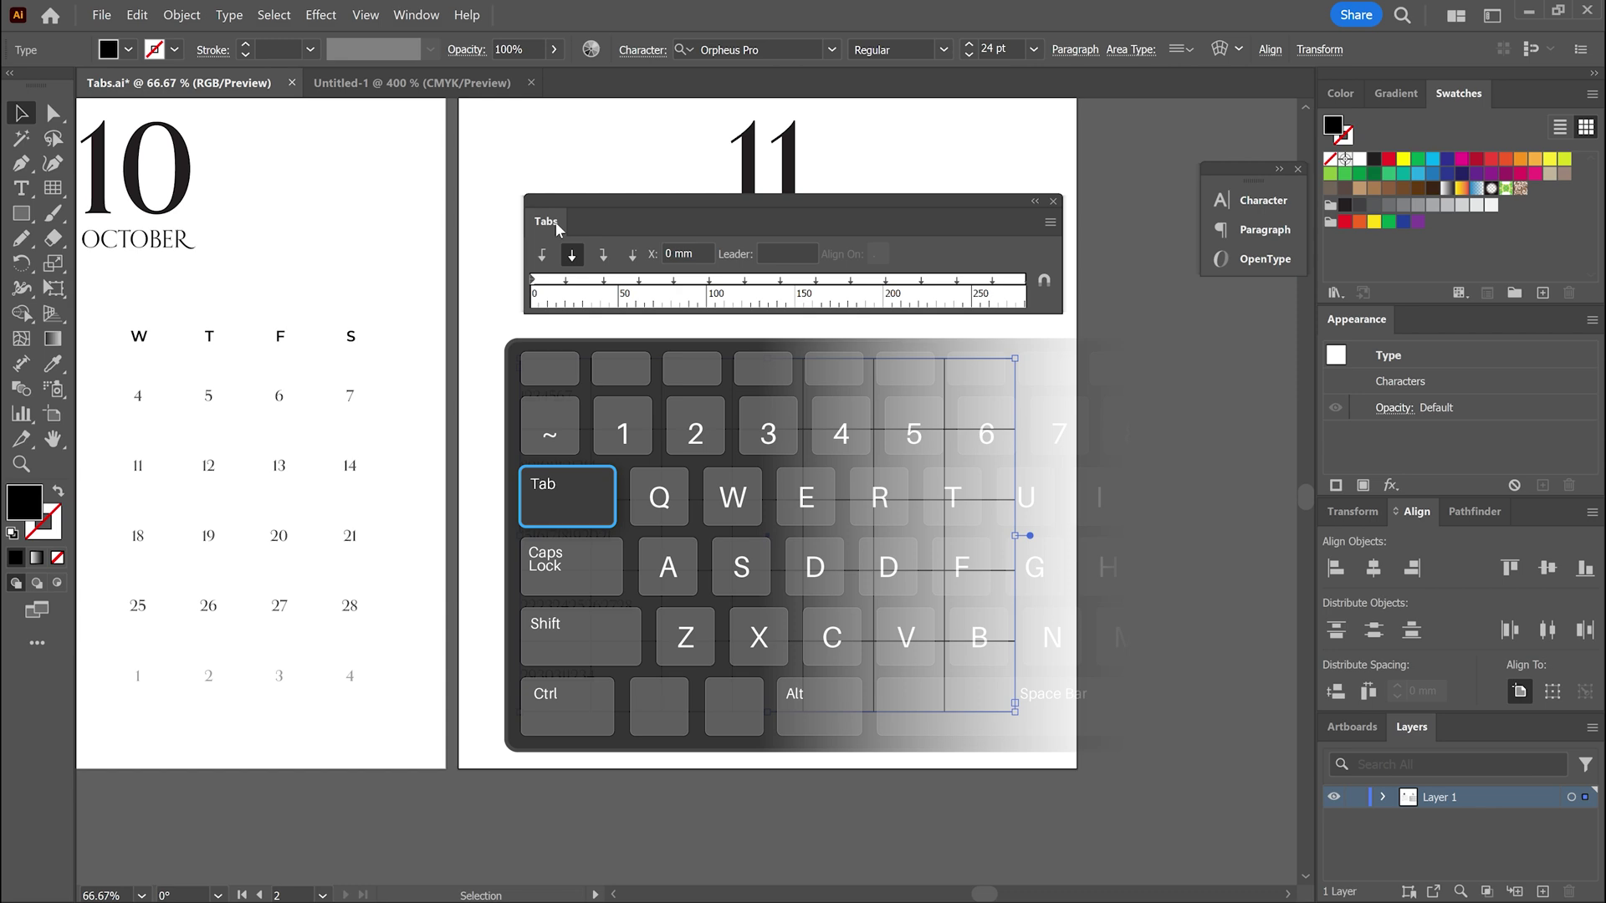
pyautogui.press('Tab')
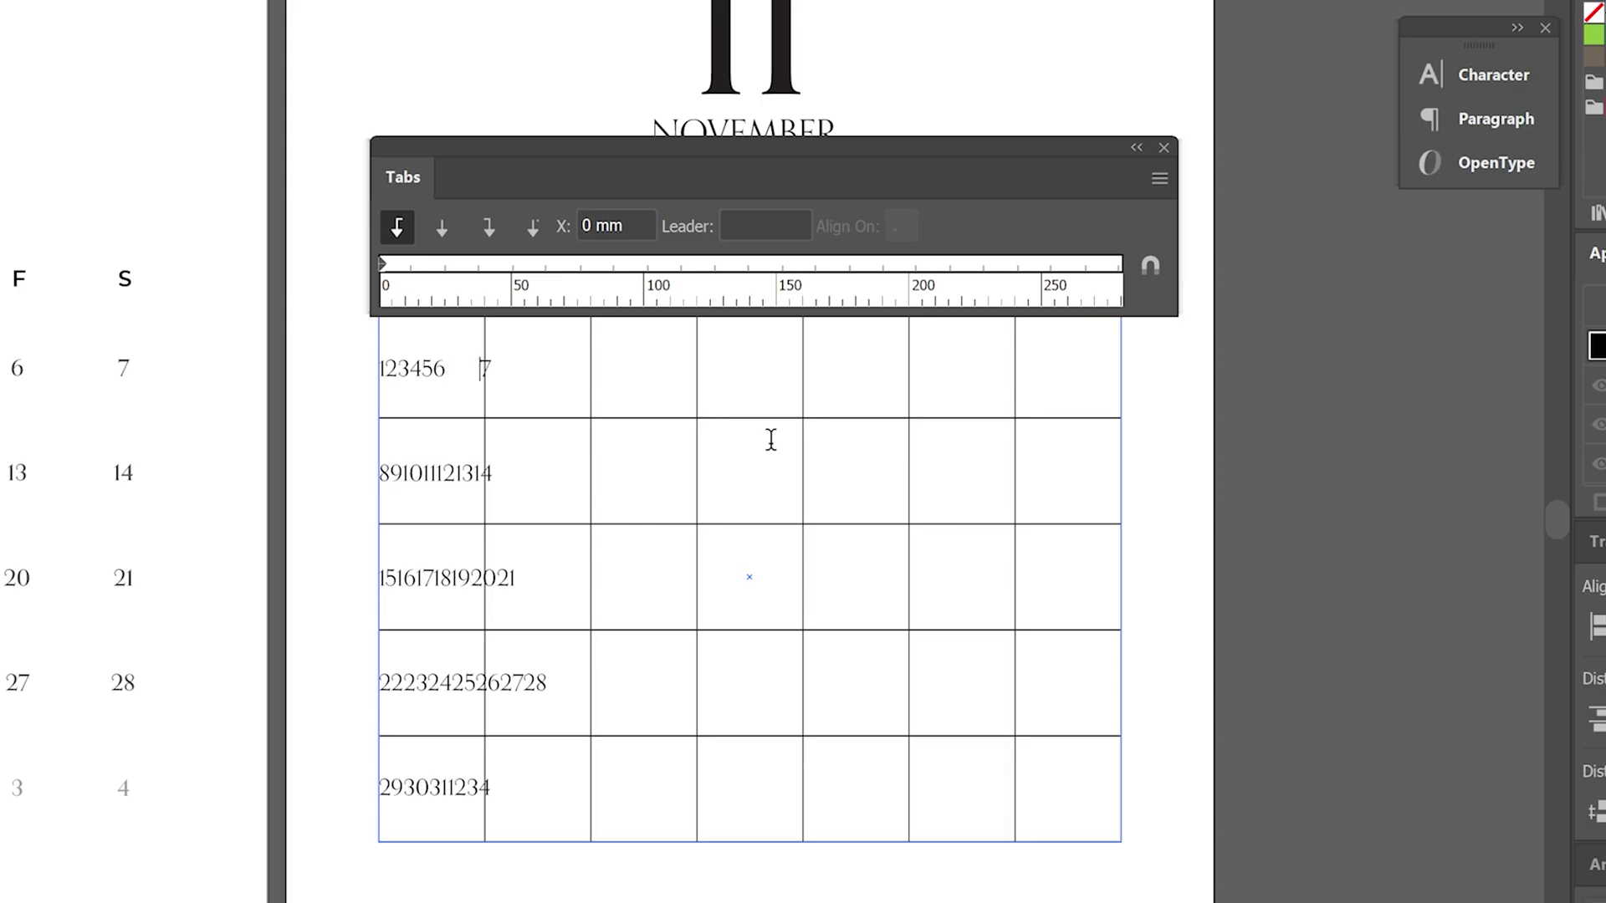
pyautogui.press('Escape')
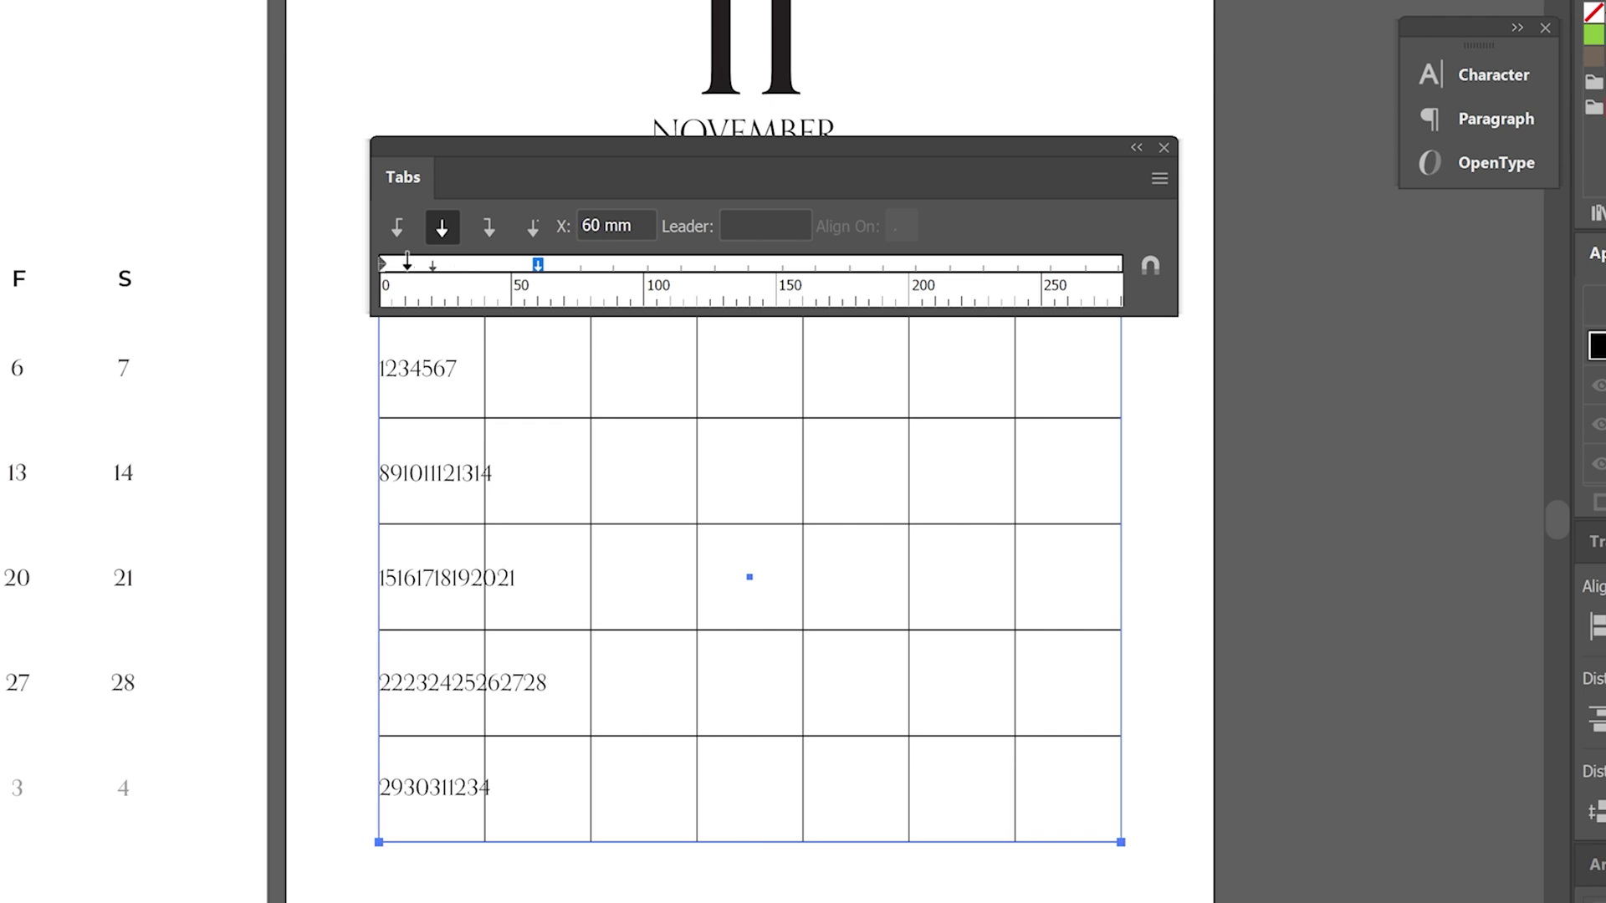
pyautogui.moveTo(407, 261); pyautogui.dragTo(433, 266)
pyautogui.press('Escape')
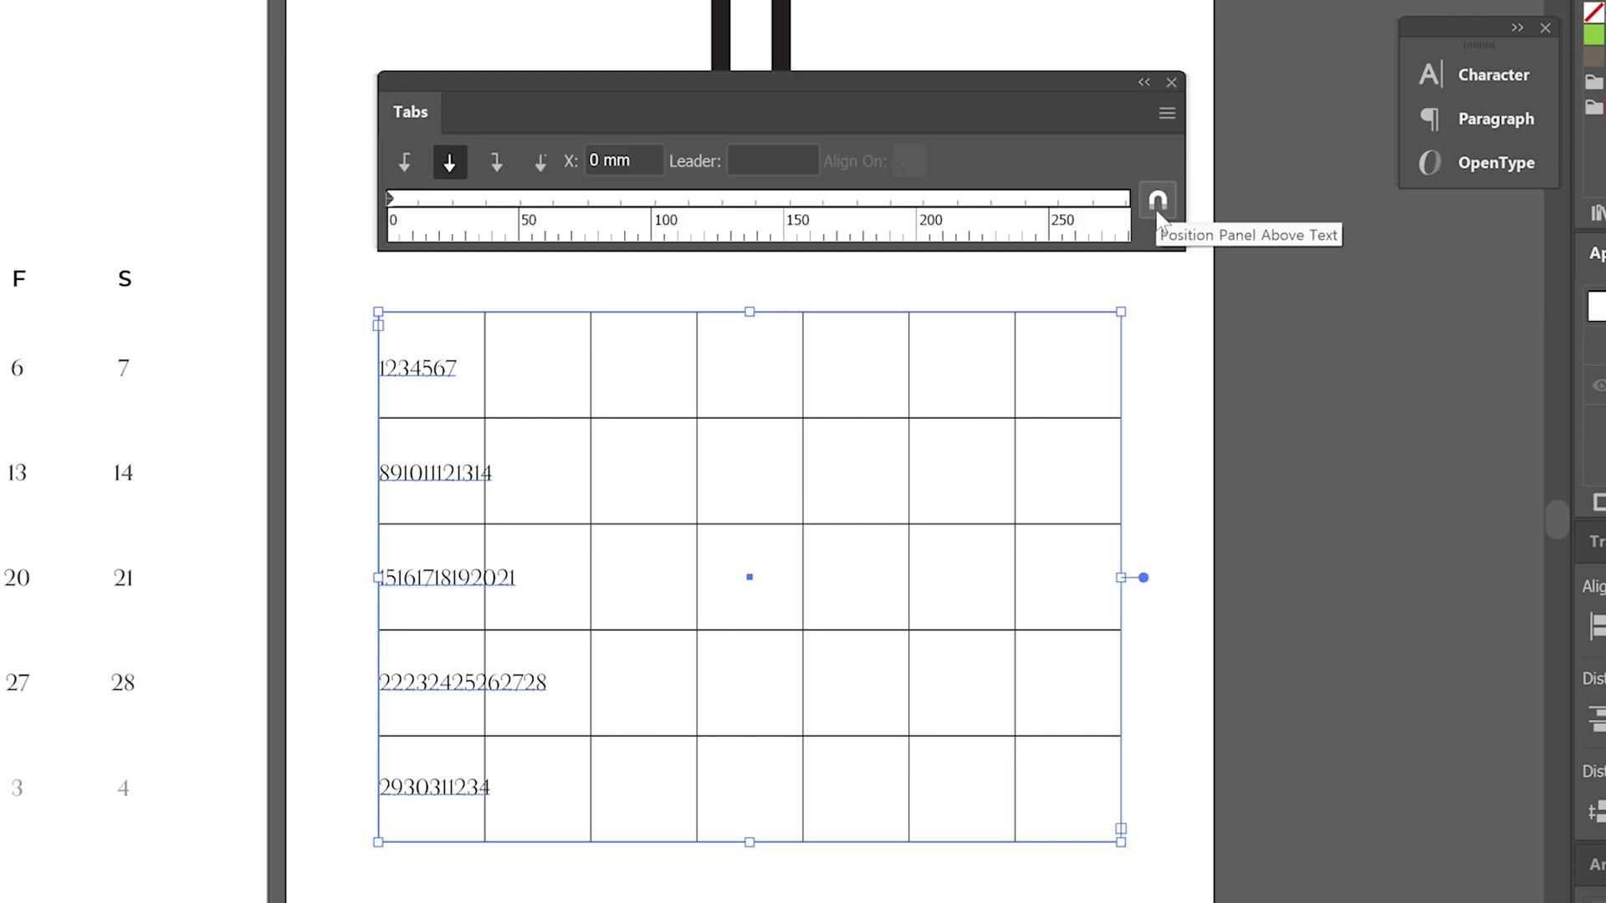
pyautogui.click(1157, 213)
pyautogui.click(458, 261)
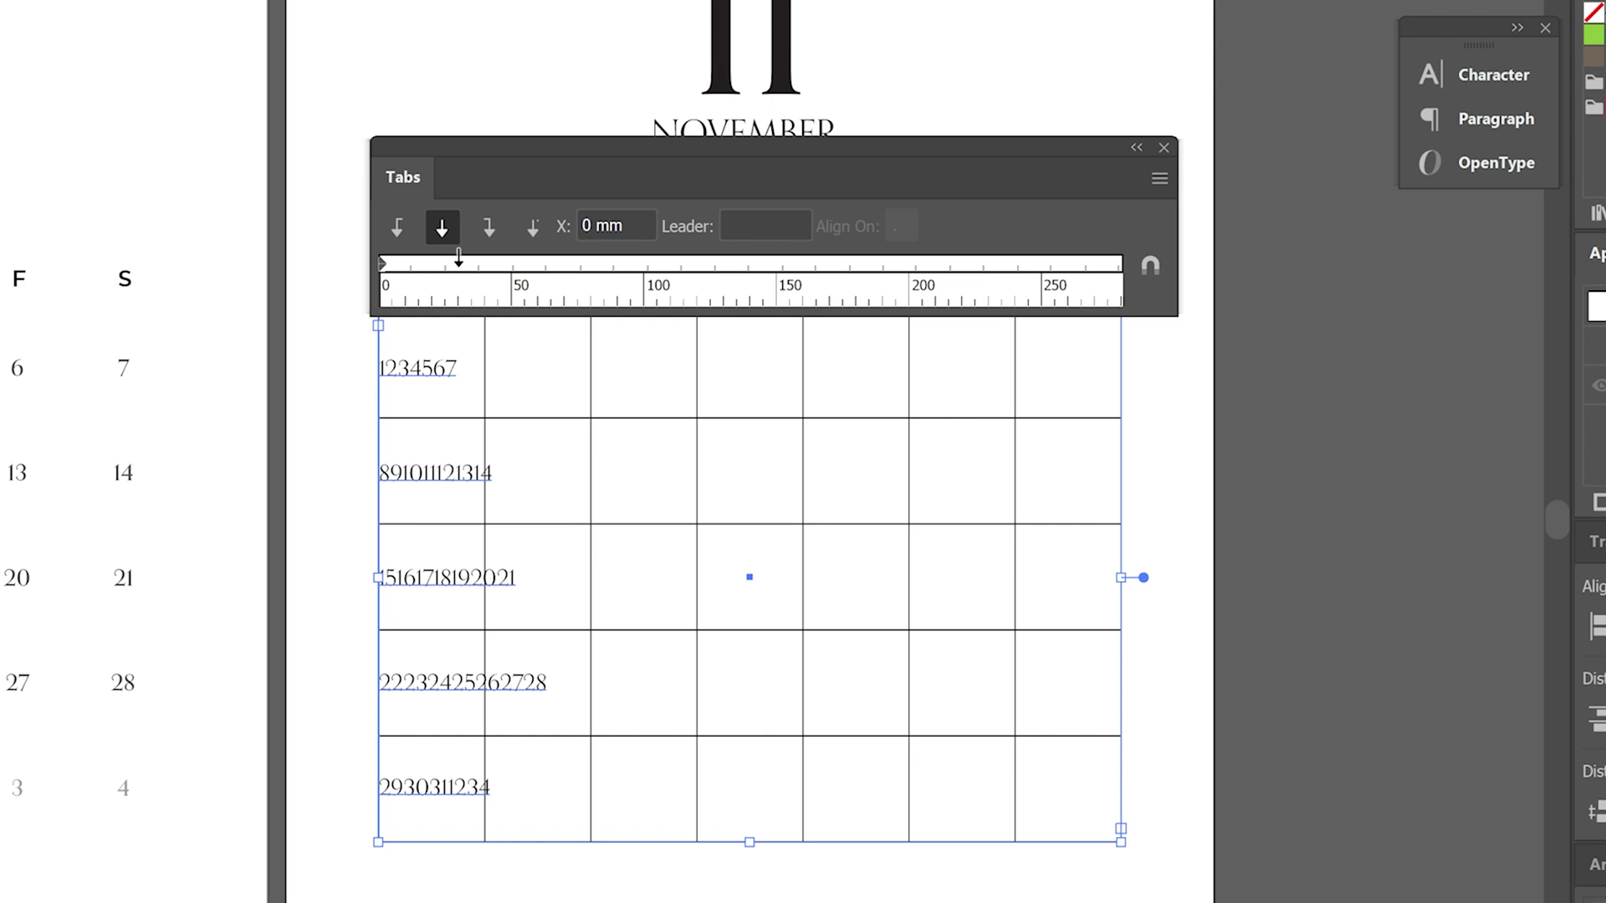
pyautogui.moveTo(458, 260); pyautogui.dragTo(529, 242)
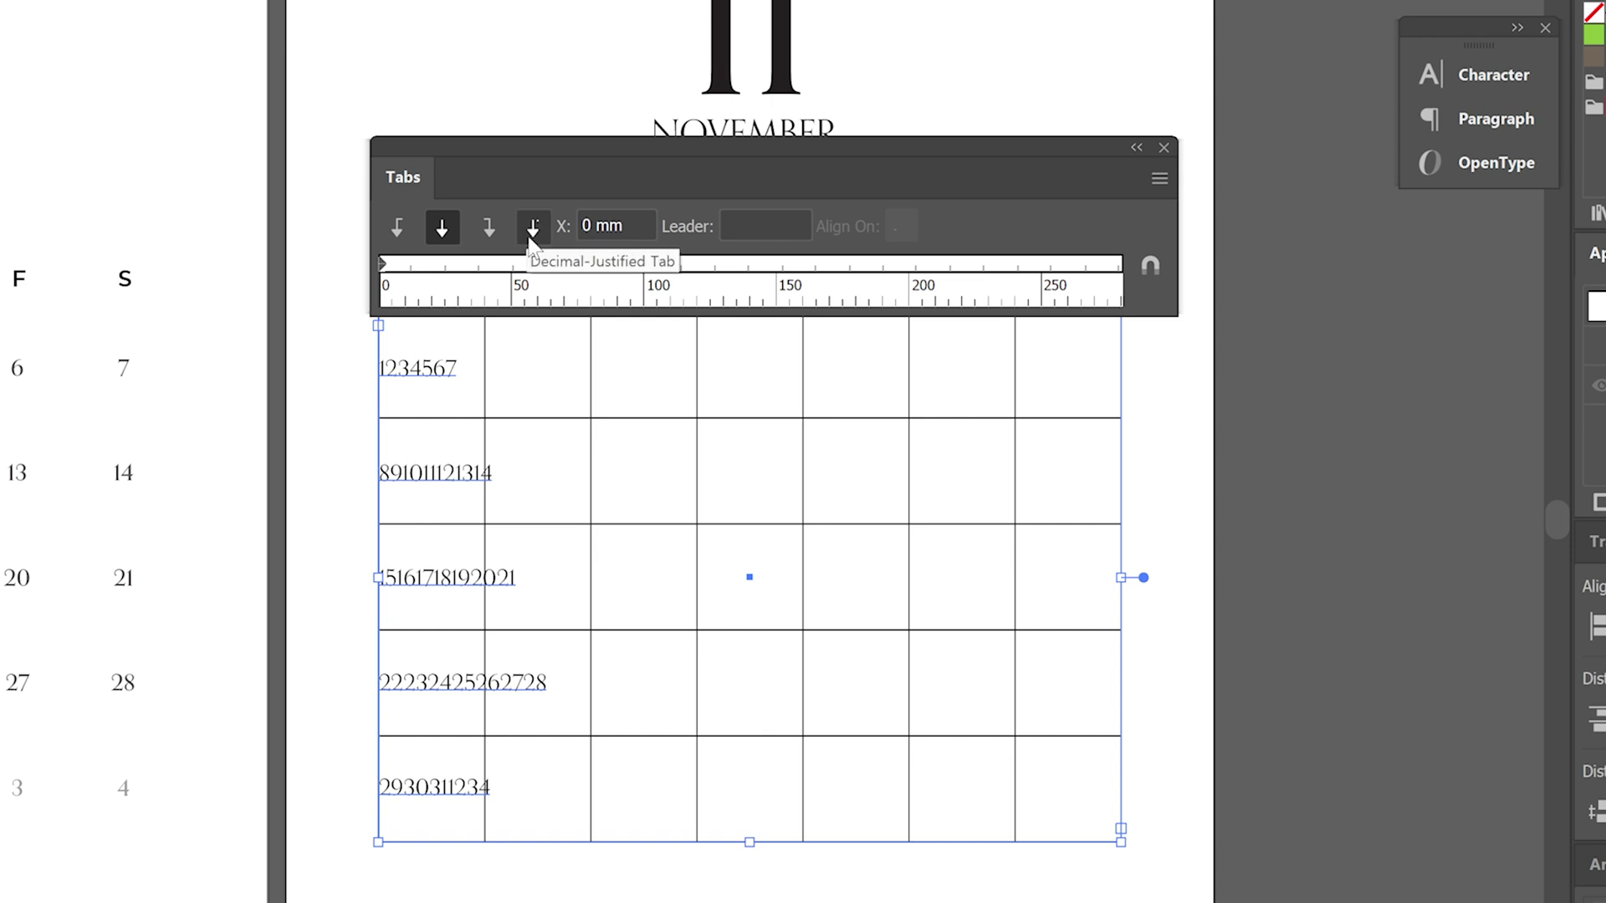
# Step: Place a center-justified tab stop at 60 mm on the ruler
pyautogui.click(397, 226)
pyautogui.click(412, 266)
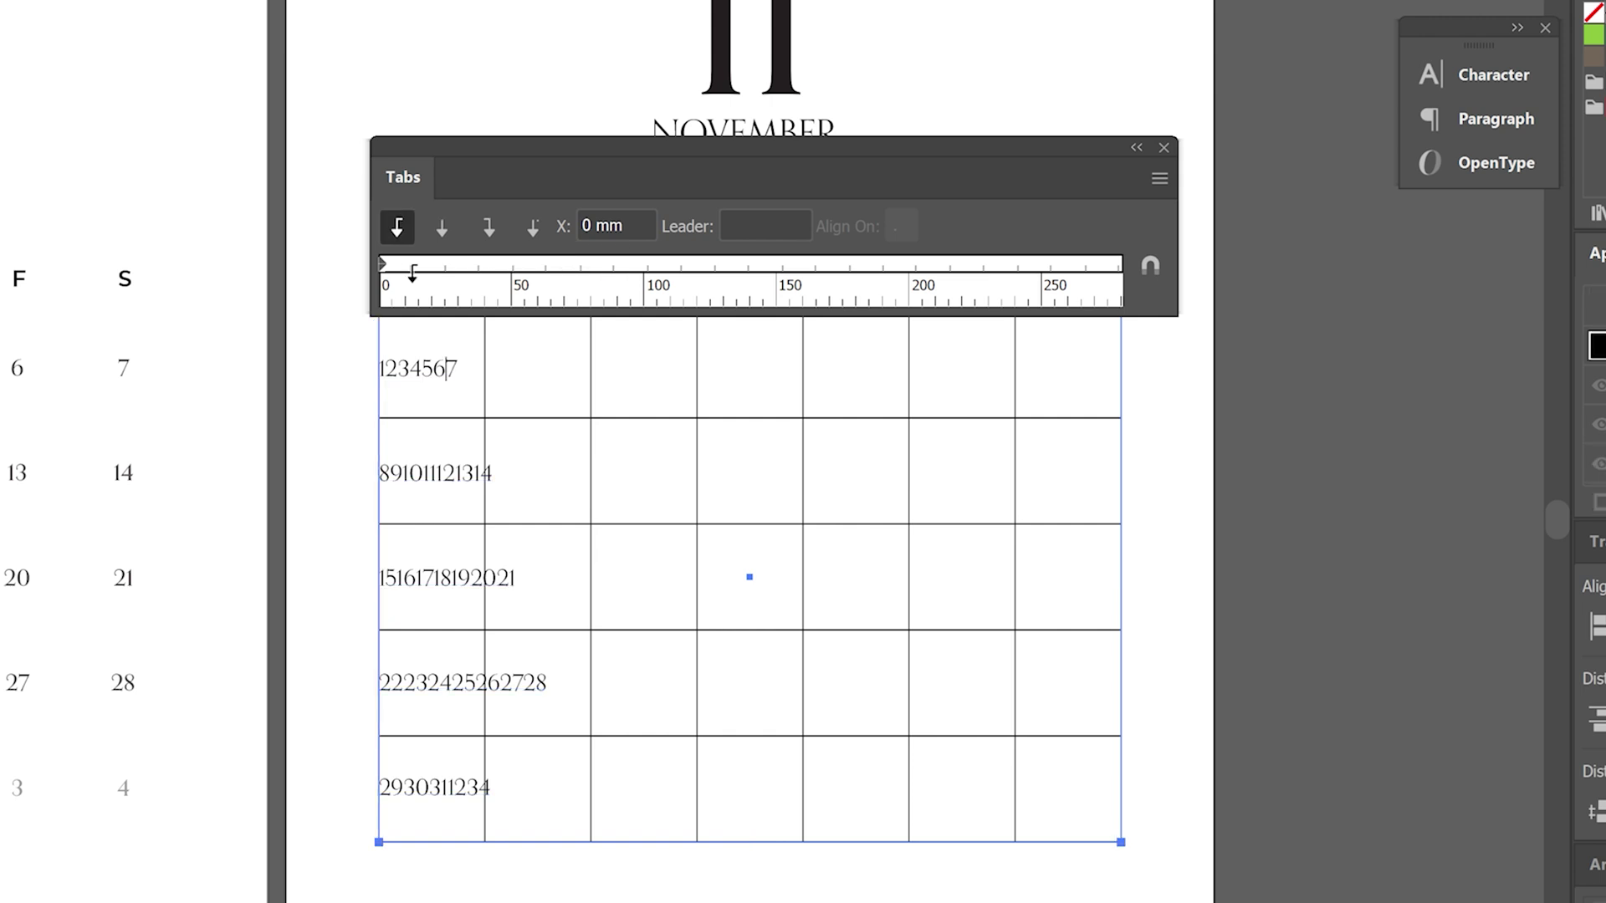
pyautogui.press('Tab')
pyautogui.hotkey('ctrl', 'z')
pyautogui.click(442, 227)
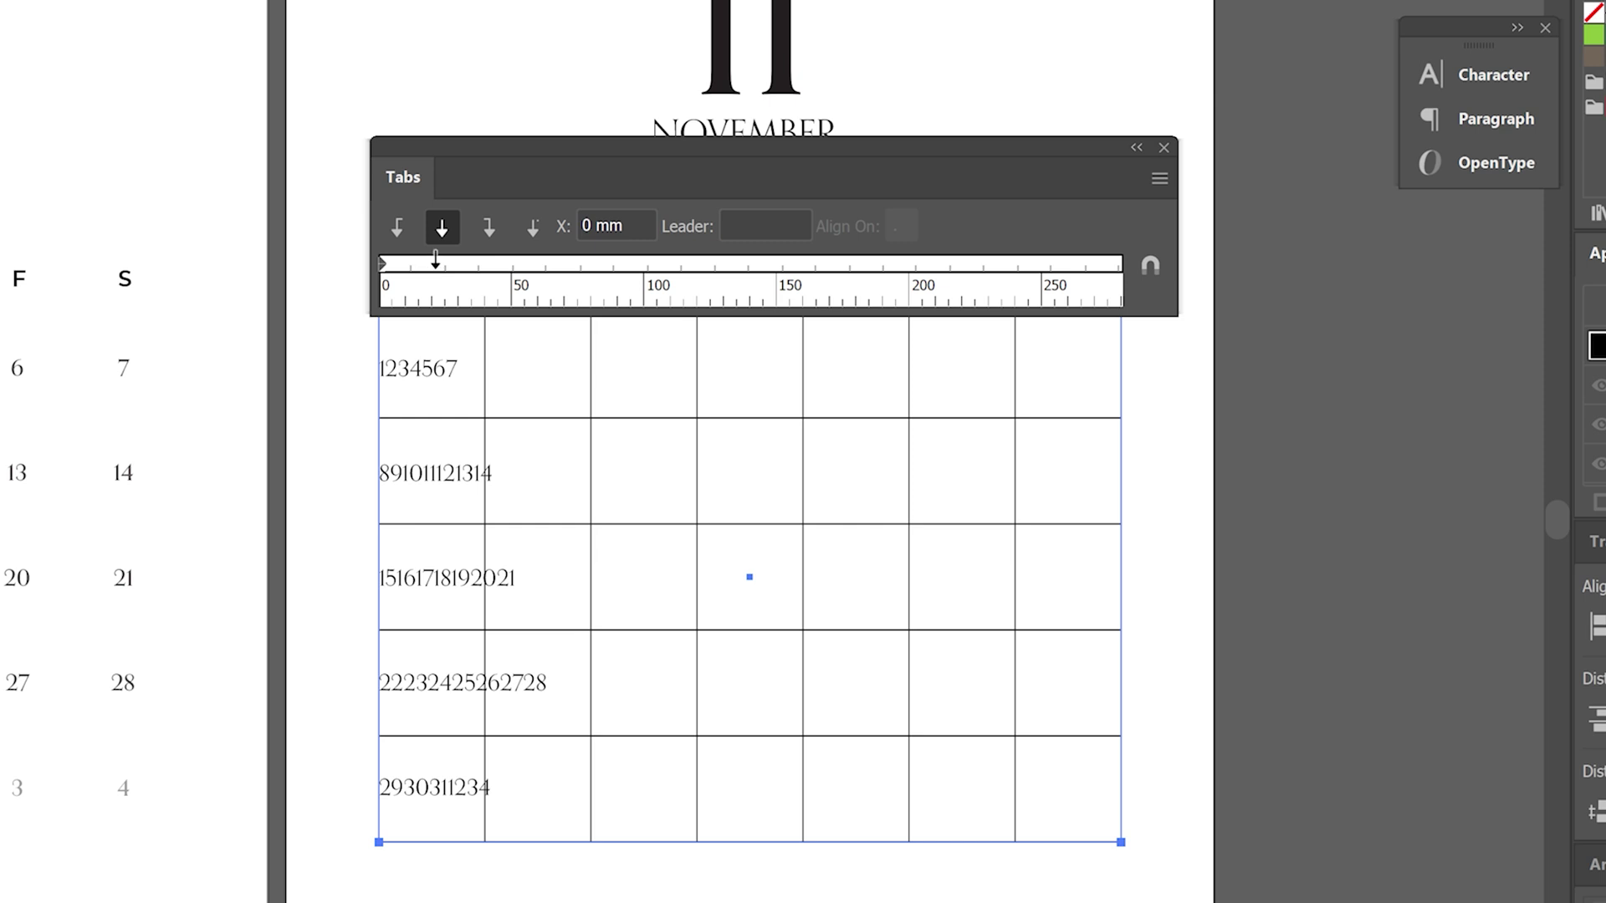
pyautogui.click(442, 262)
pyautogui.moveTo(441, 264); pyautogui.dragTo(540, 275)
pyautogui.press('BackSpace')
# Step: Apply Repeat Tab from the Tabs panel menu to space the 60 mm stop across the ruler
pyautogui.click(1158, 180)
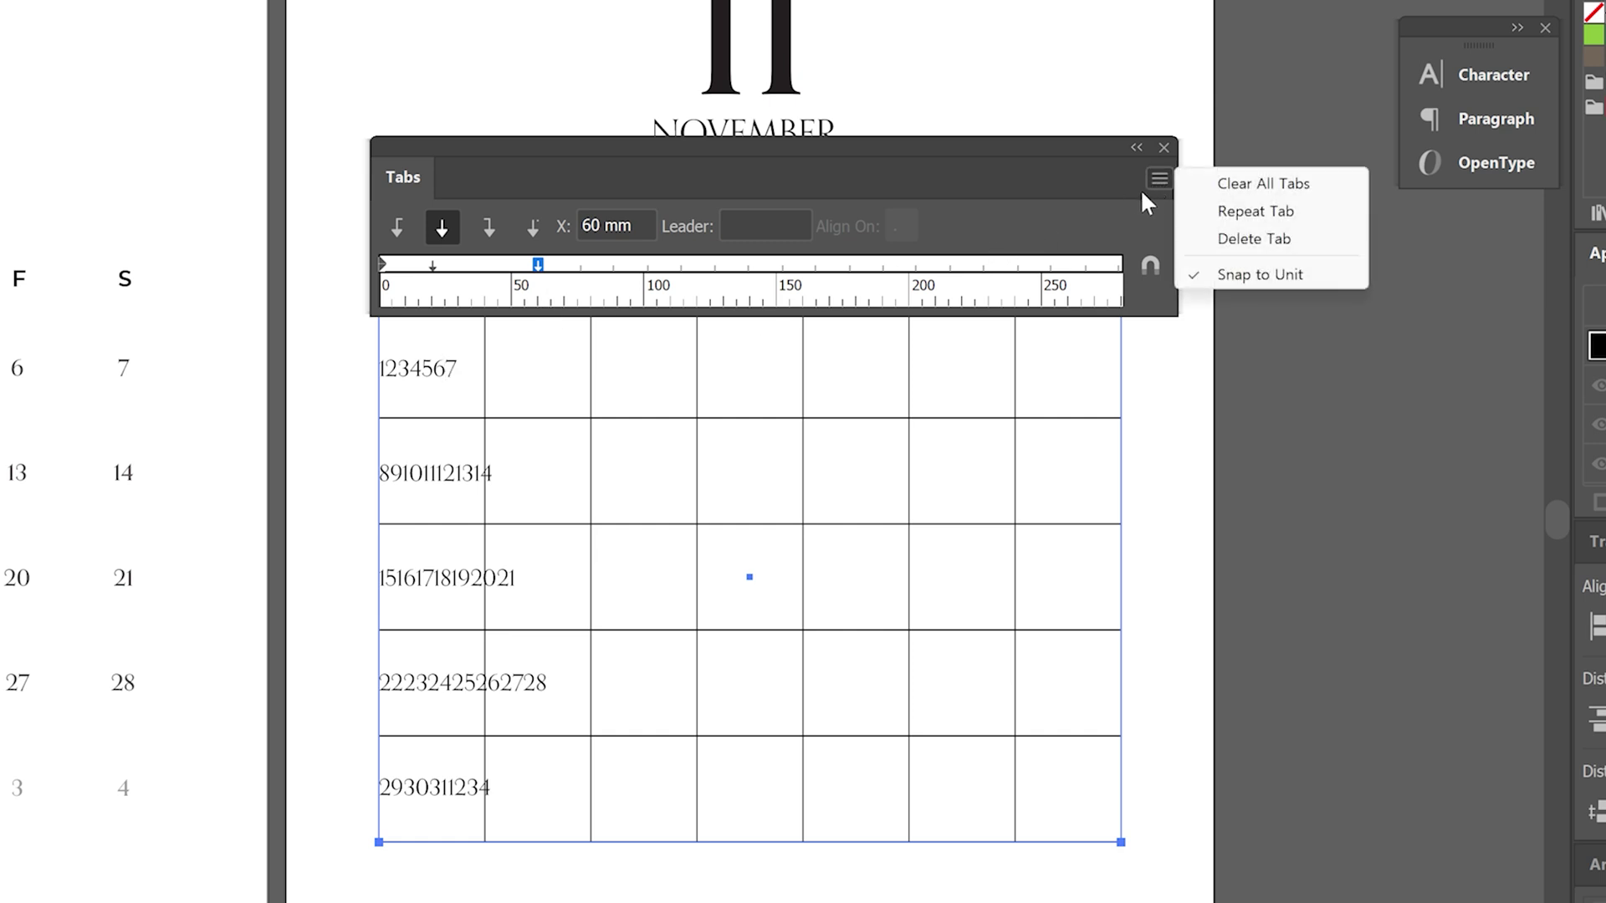
pyautogui.click(1319, 292)
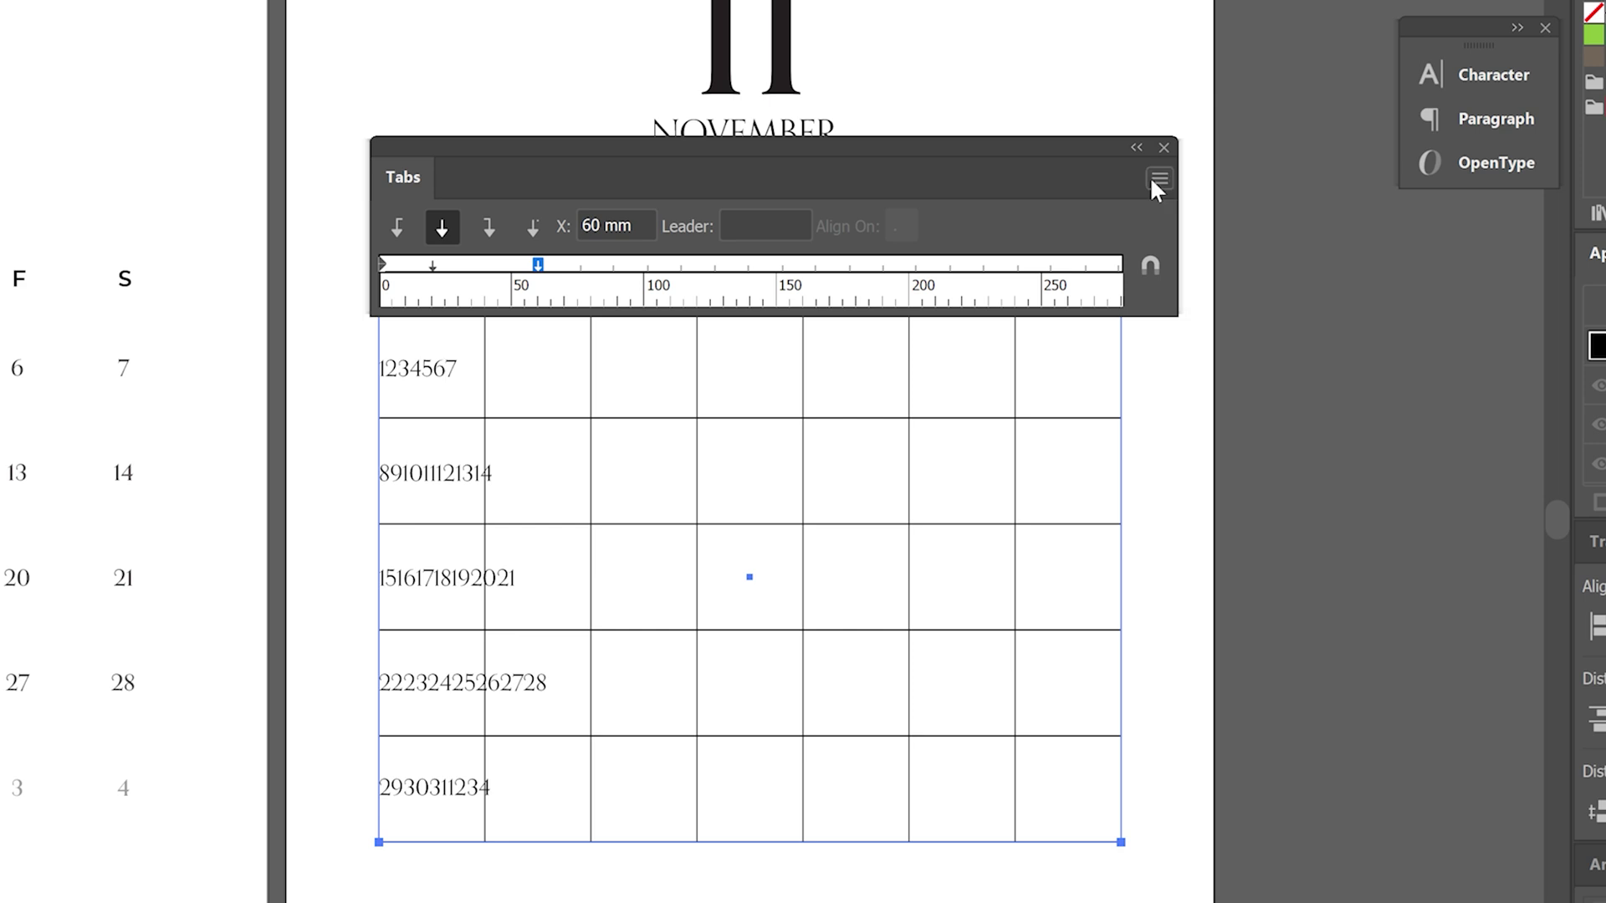
pyautogui.click(1153, 182)
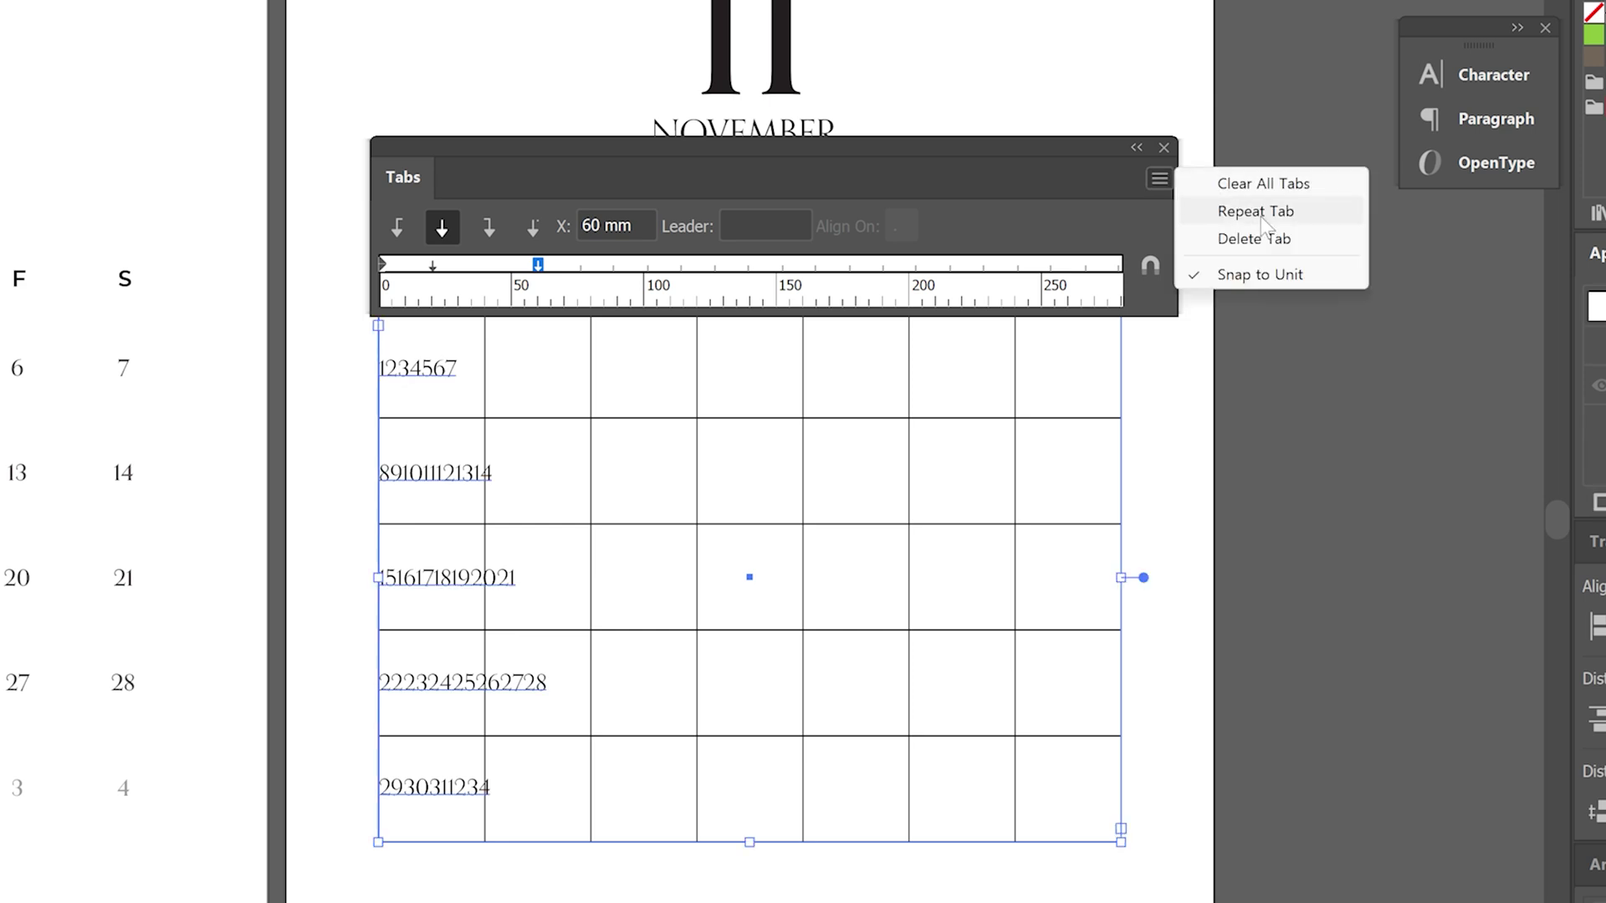
pyautogui.click(1307, 212)
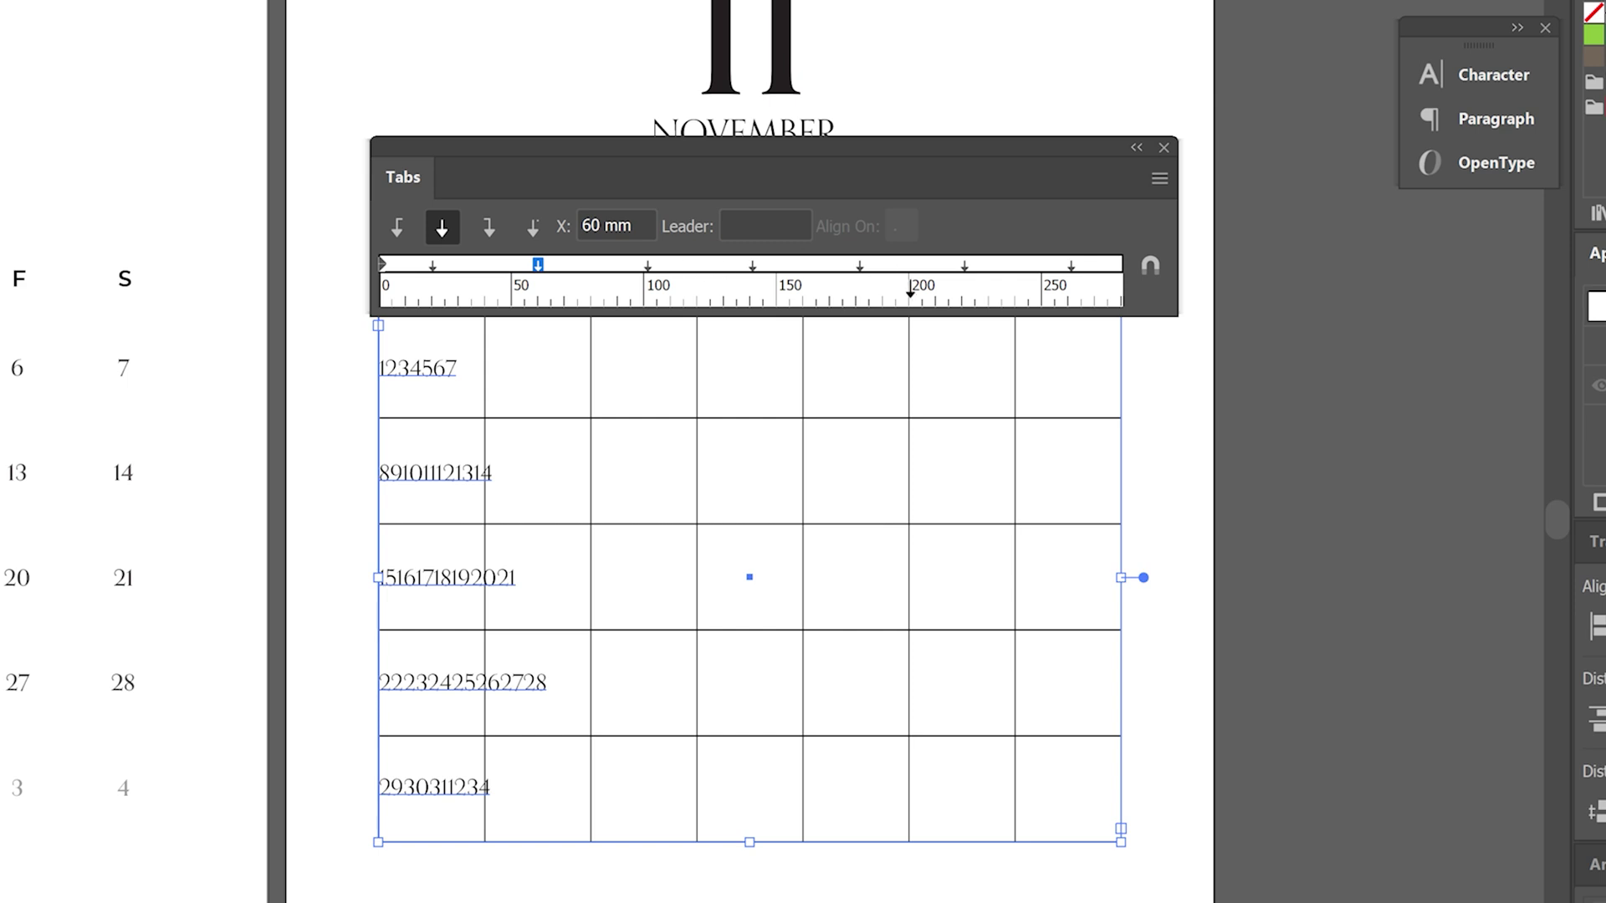
pyautogui.doubleClick(388, 371)
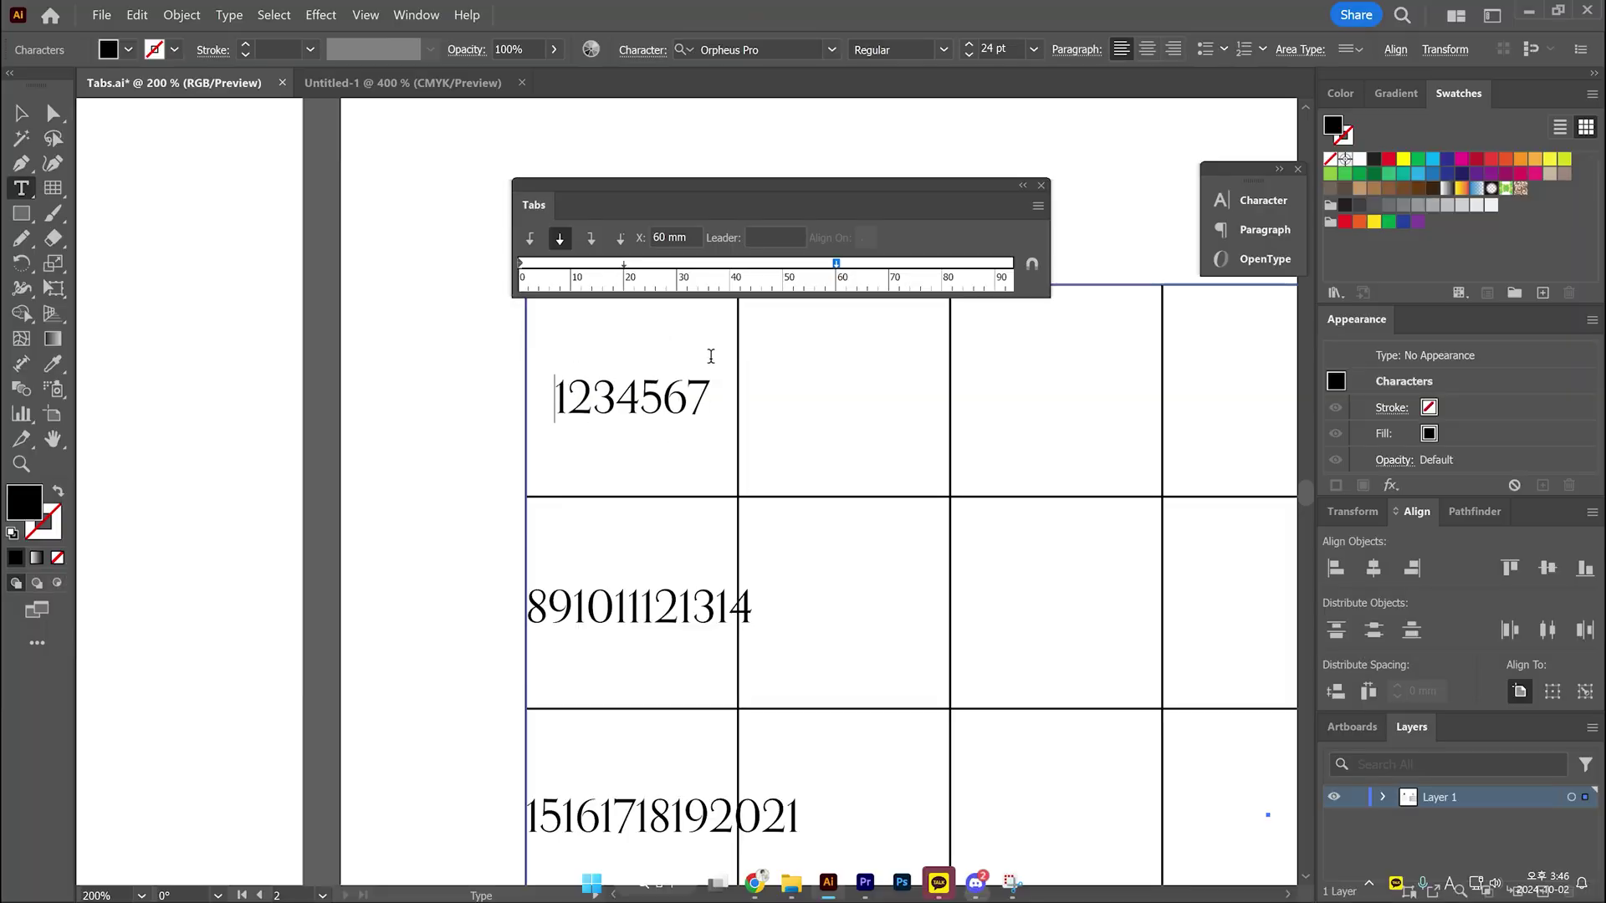
# Step: Undo a stray rectangle and insert a tab after date 1
pyautogui.press('m')
pyautogui.moveTo(624, 305); pyautogui.dragTo(625, 378)
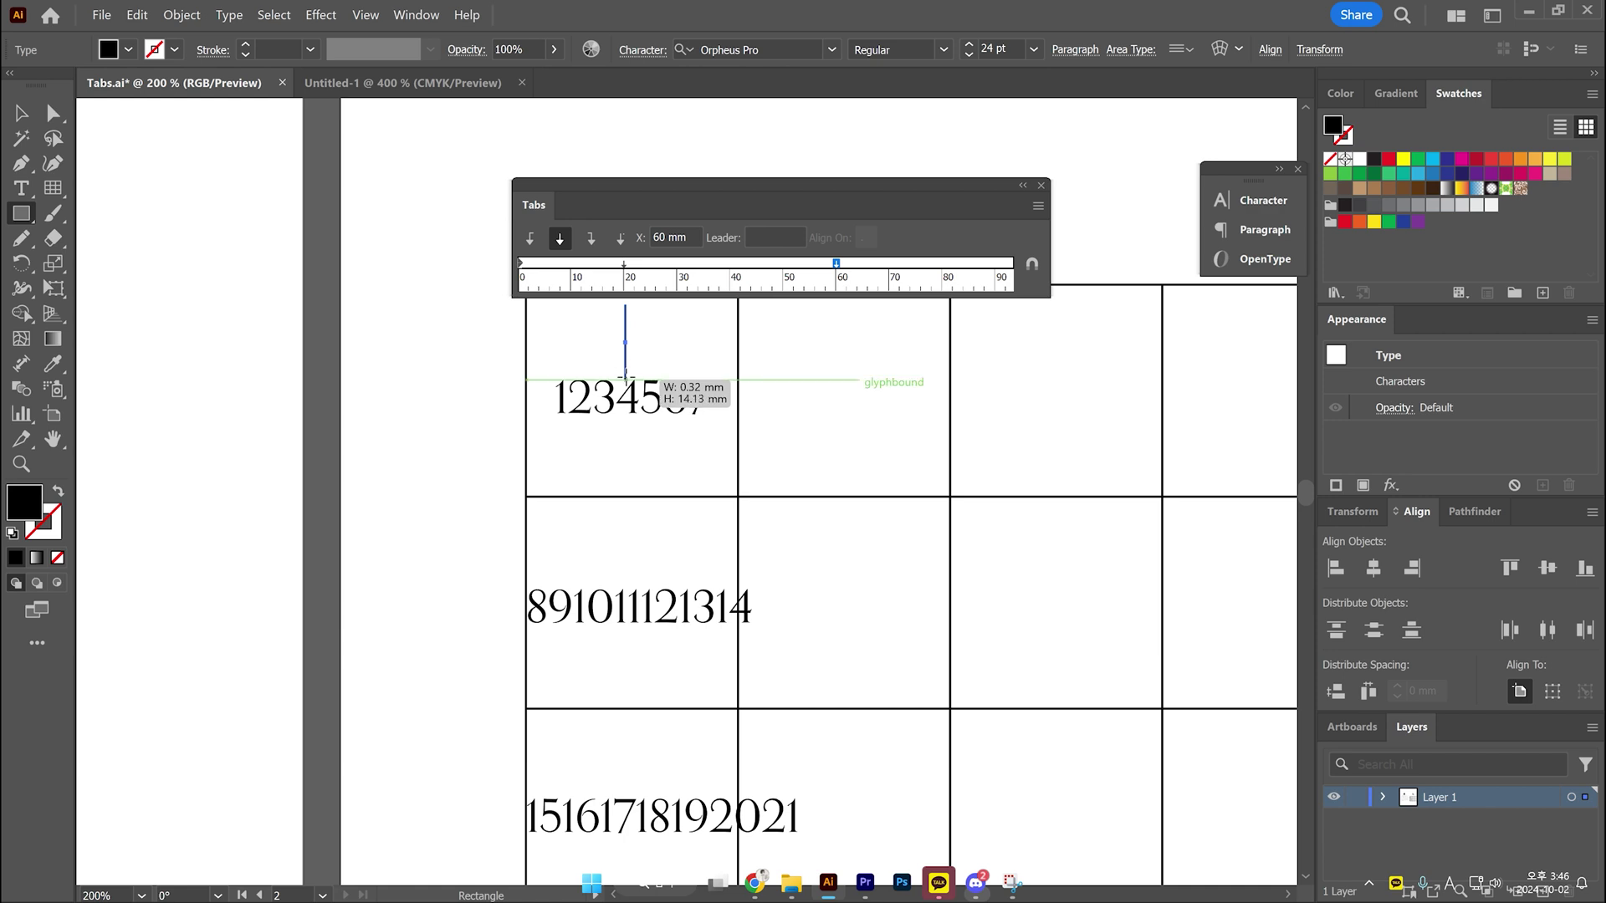
pyautogui.hotkey('ctrl', 'z')
pyautogui.press('t')
pyautogui.click(568, 395)
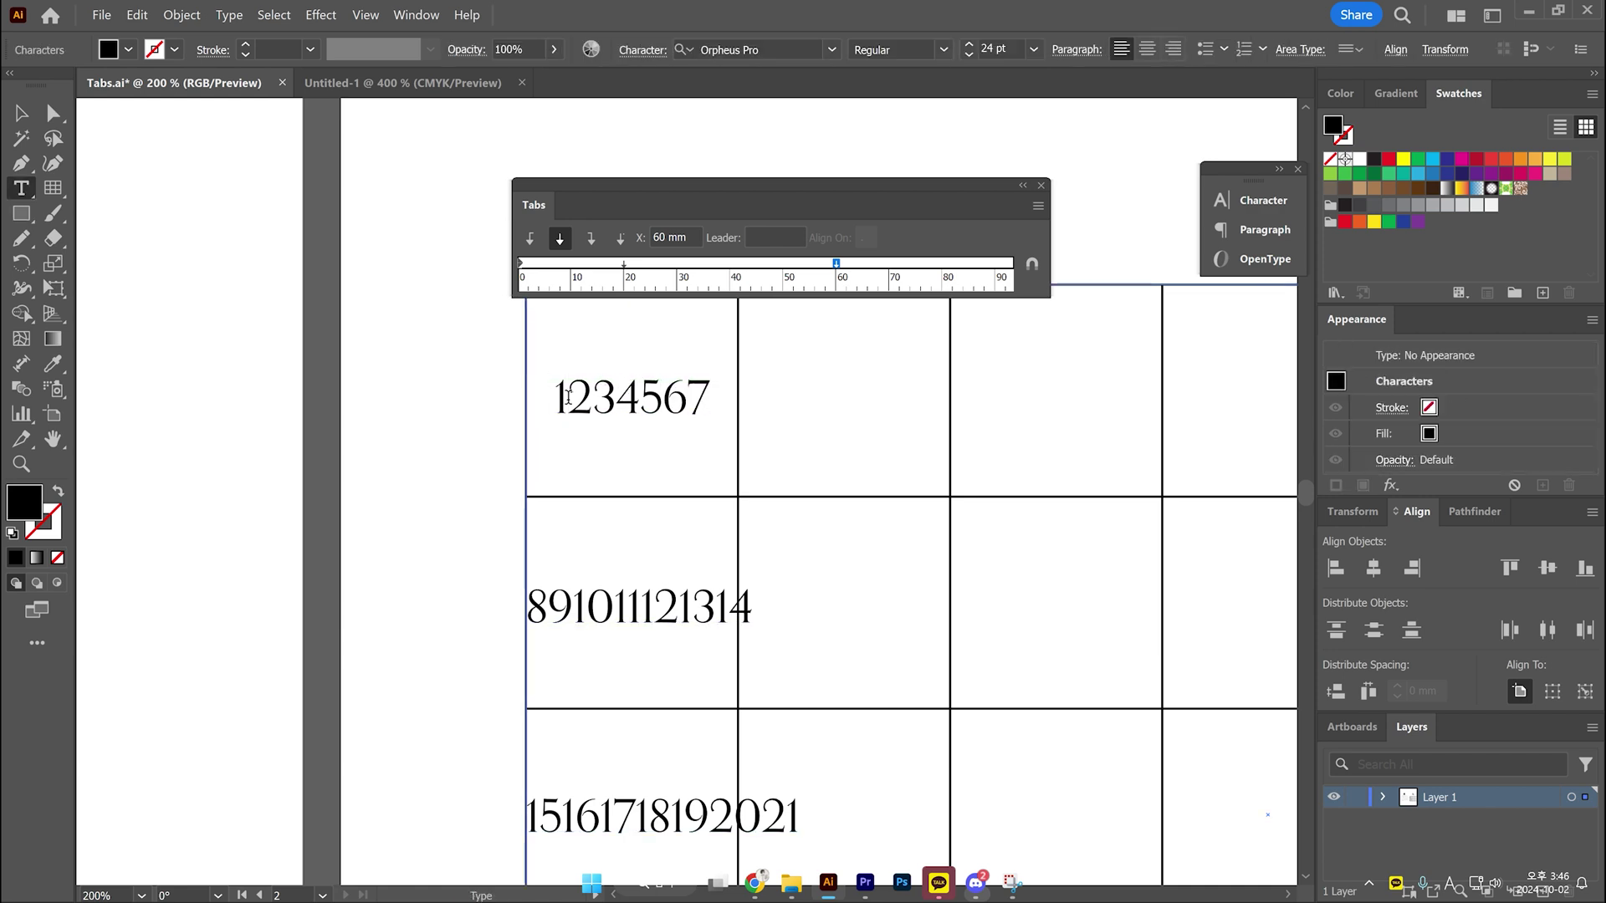
pyautogui.press('Tab')
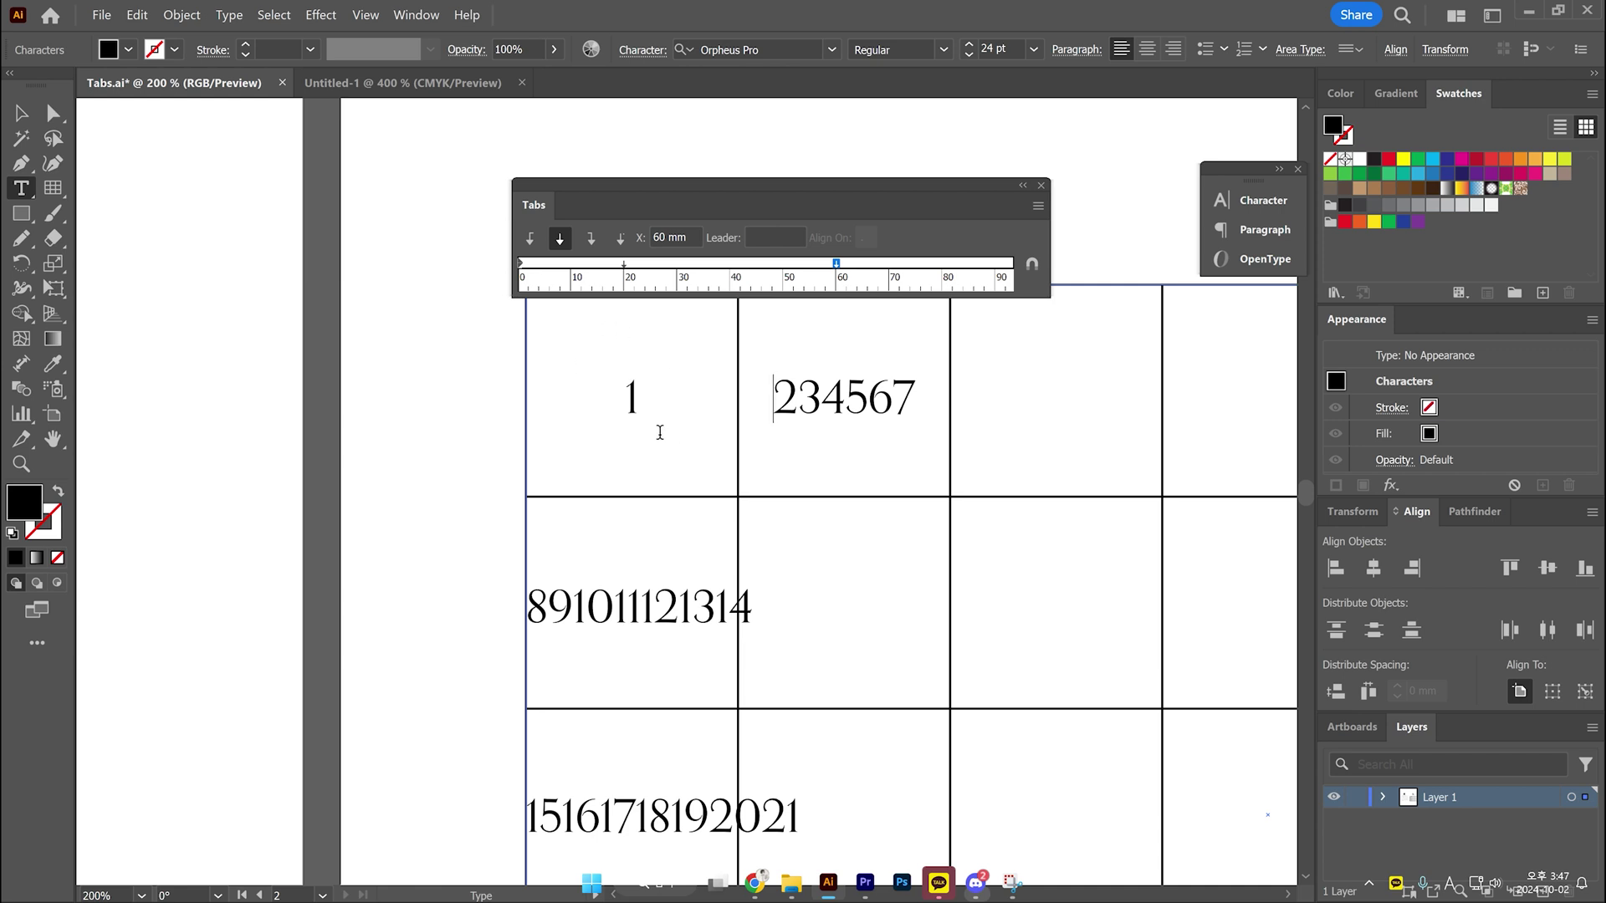
# Step: Tab dates 2, 3 and 4 into their own grid cells
pyautogui.keyDown('alt'); pyautogui.scroll(-1, 660, 433); pyautogui.keyUp('alt')
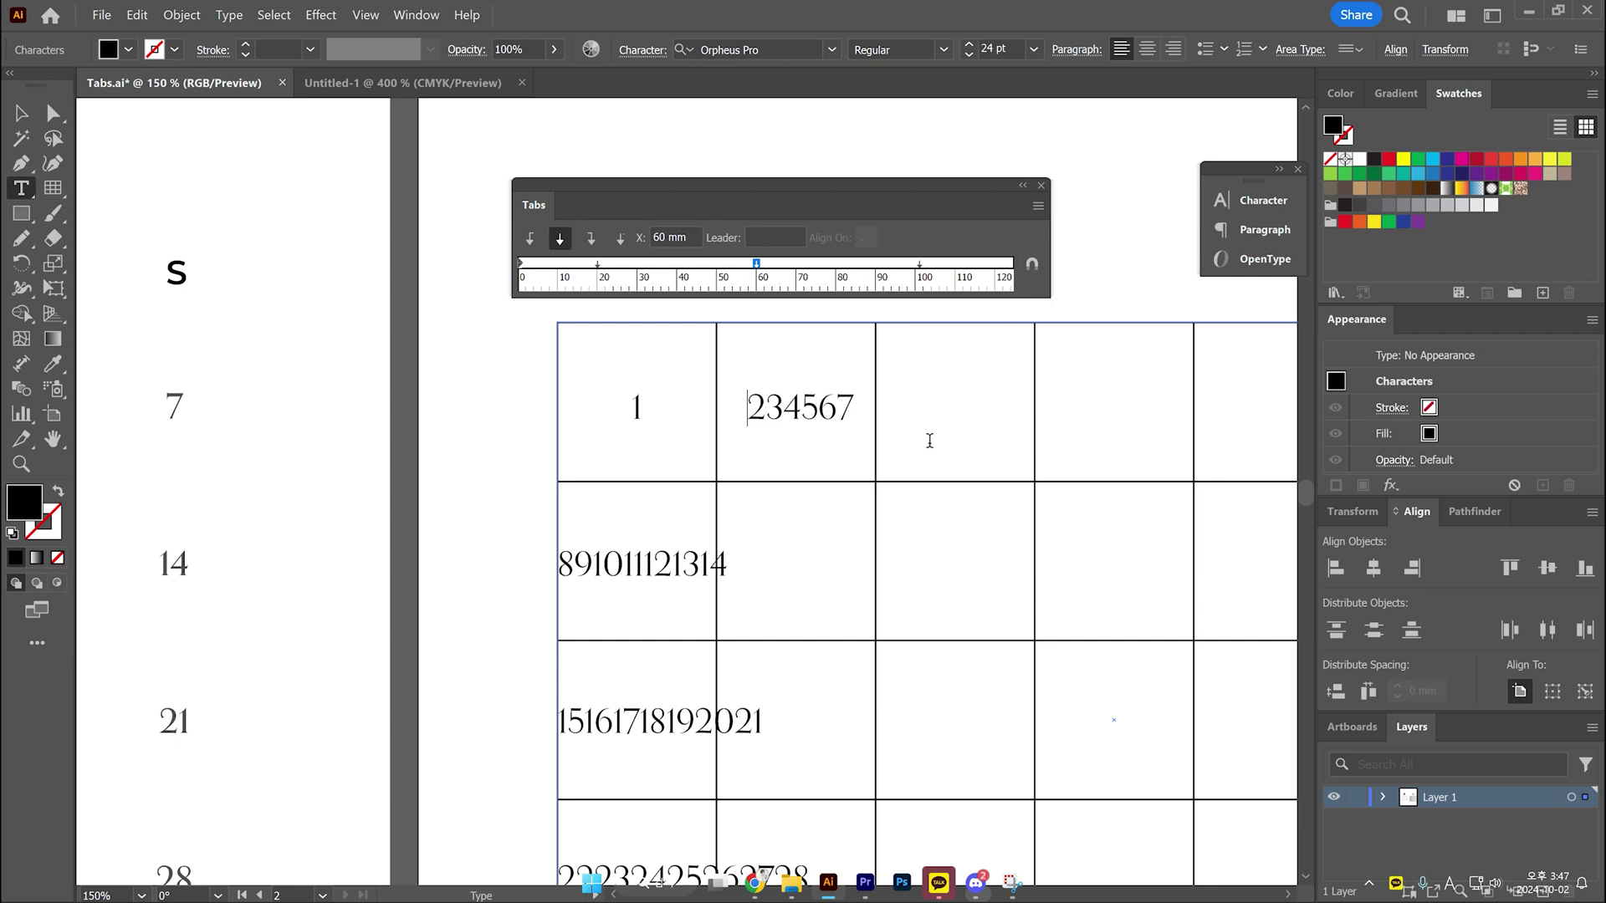
pyautogui.keyDown('alt'); pyautogui.scroll(-1, 565, 406); pyautogui.keyUp('alt')
pyautogui.press('Tab')
pyautogui.press('Tab')
pyautogui.press('Tab')
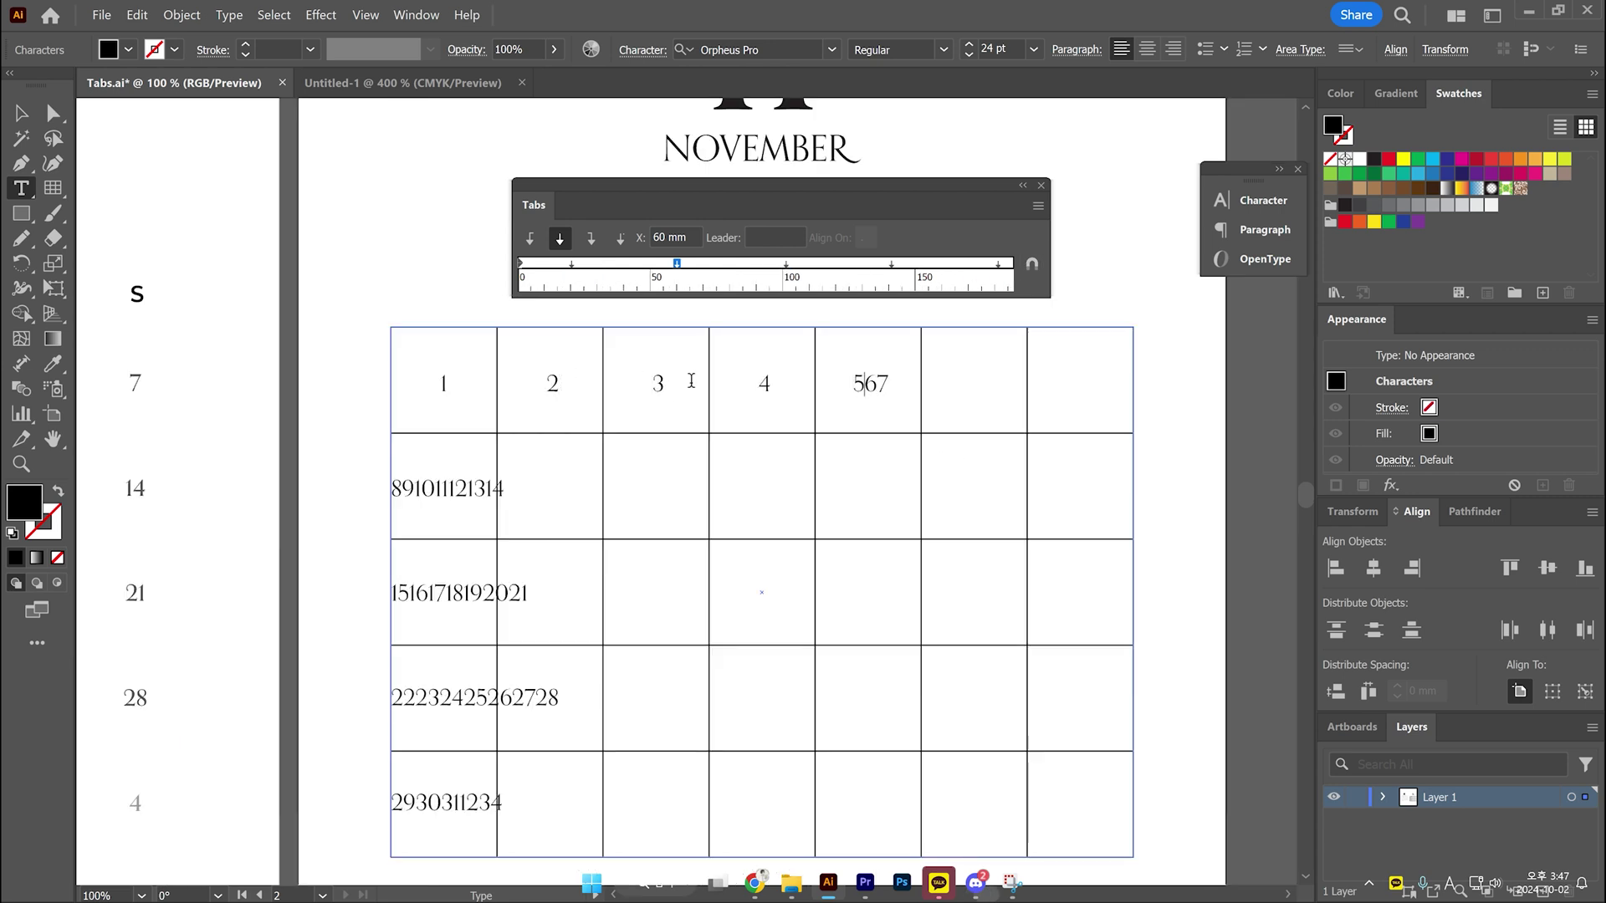
pyautogui.press('Tab')
pyautogui.press('Tab')
pyautogui.press('Tab')
pyautogui.press('Right')
pyautogui.press('Right')
pyautogui.press('Right')
pyautogui.press('Tab')
pyautogui.press('Right')
pyautogui.press('Tab')
pyautogui.press('Right')
pyautogui.press('Right')
pyautogui.press('Tab')
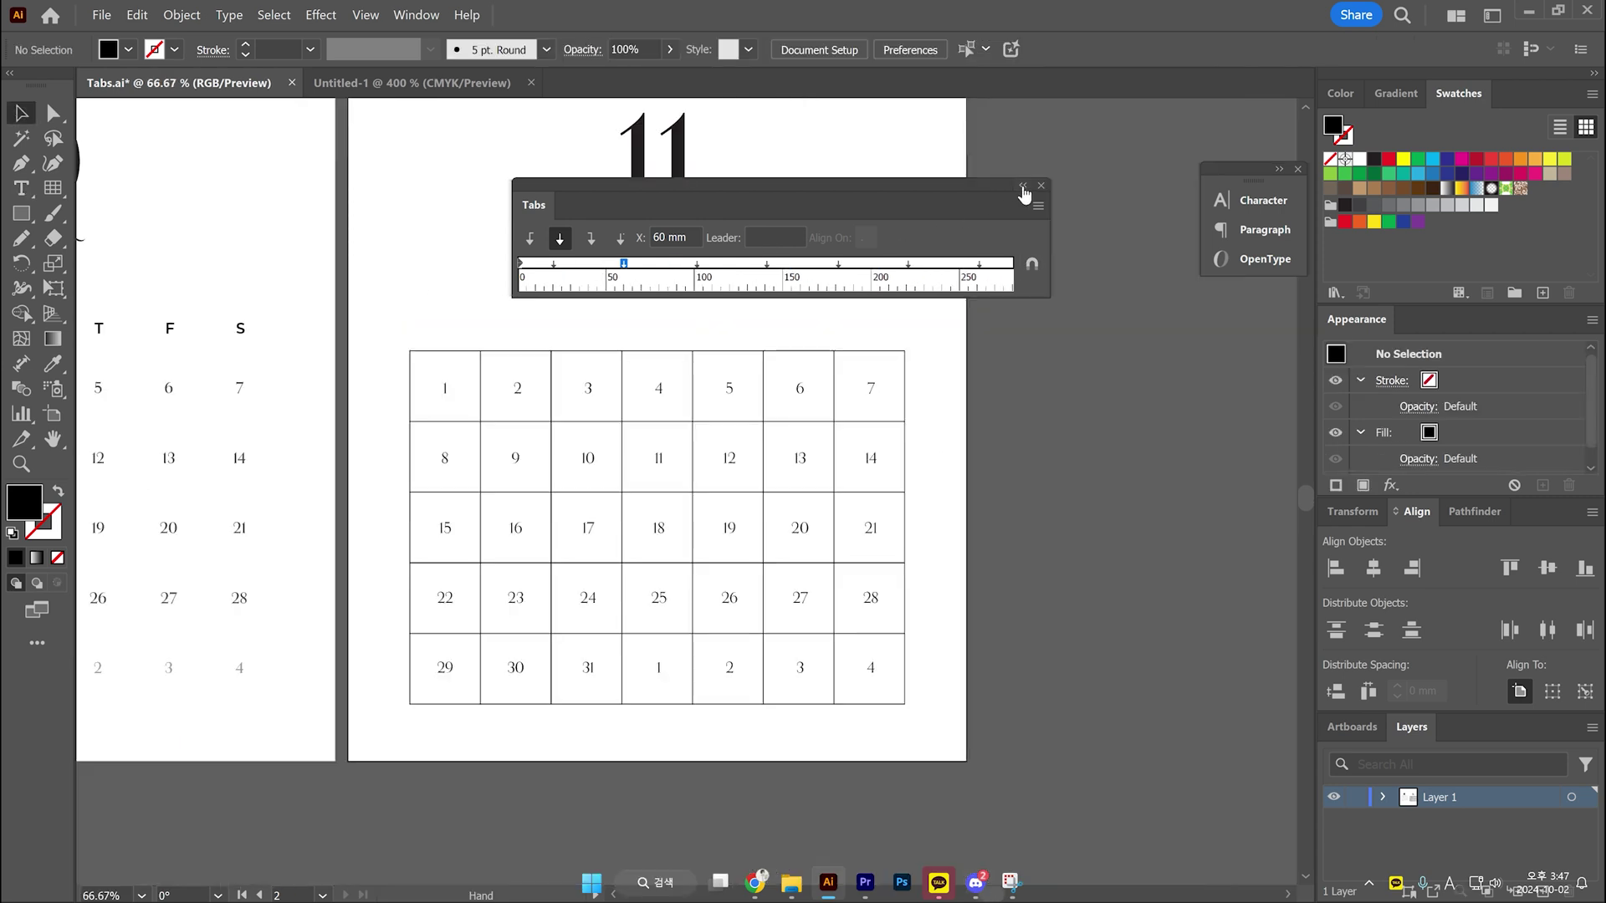
# Step: Dock the Tabs panel and unlock all artwork
pyautogui.click(1022, 185)
pyautogui.moveTo(586, 188); pyautogui.dragTo(1229, 302)
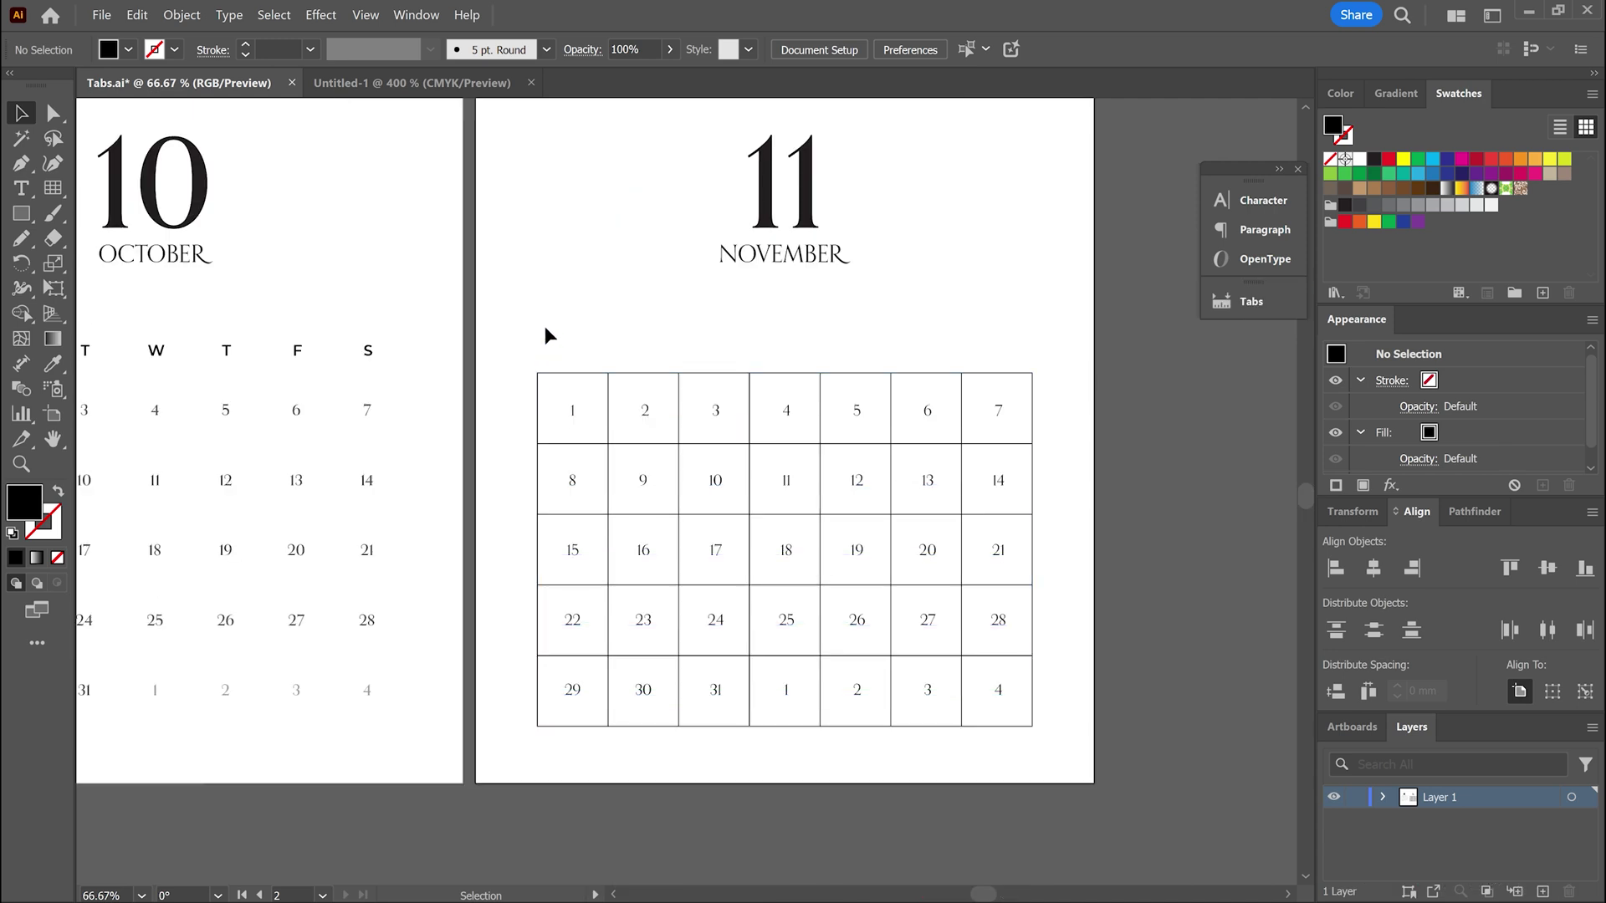
pyautogui.hotkey('ctrl', 'alt', '2')
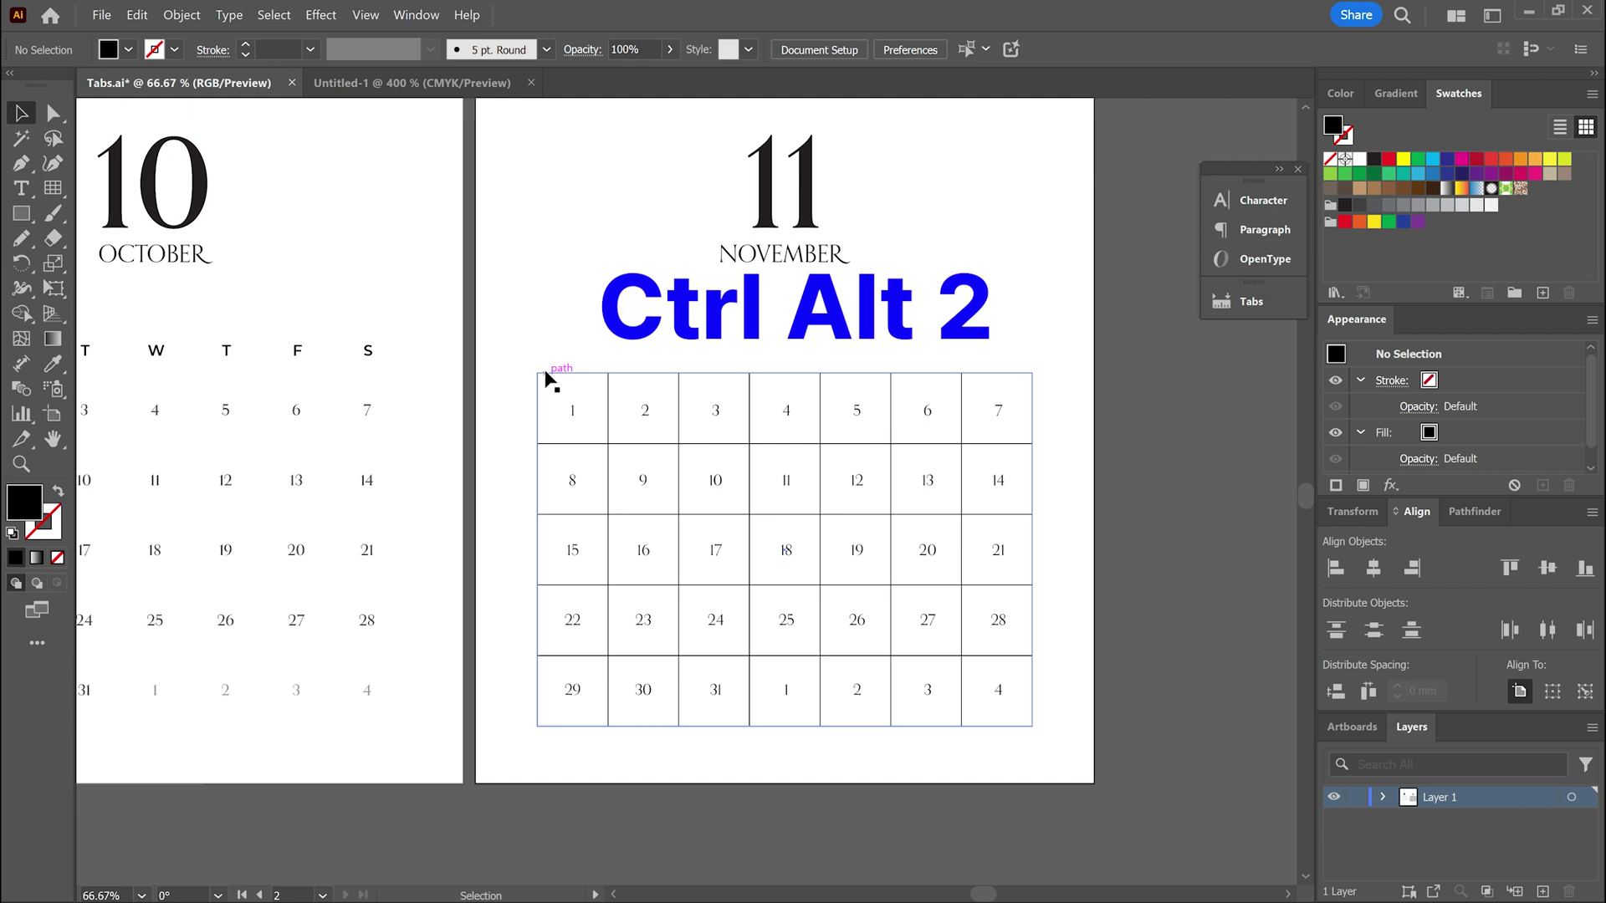
pyautogui.click(181, 15)
pyautogui.click(239, 167)
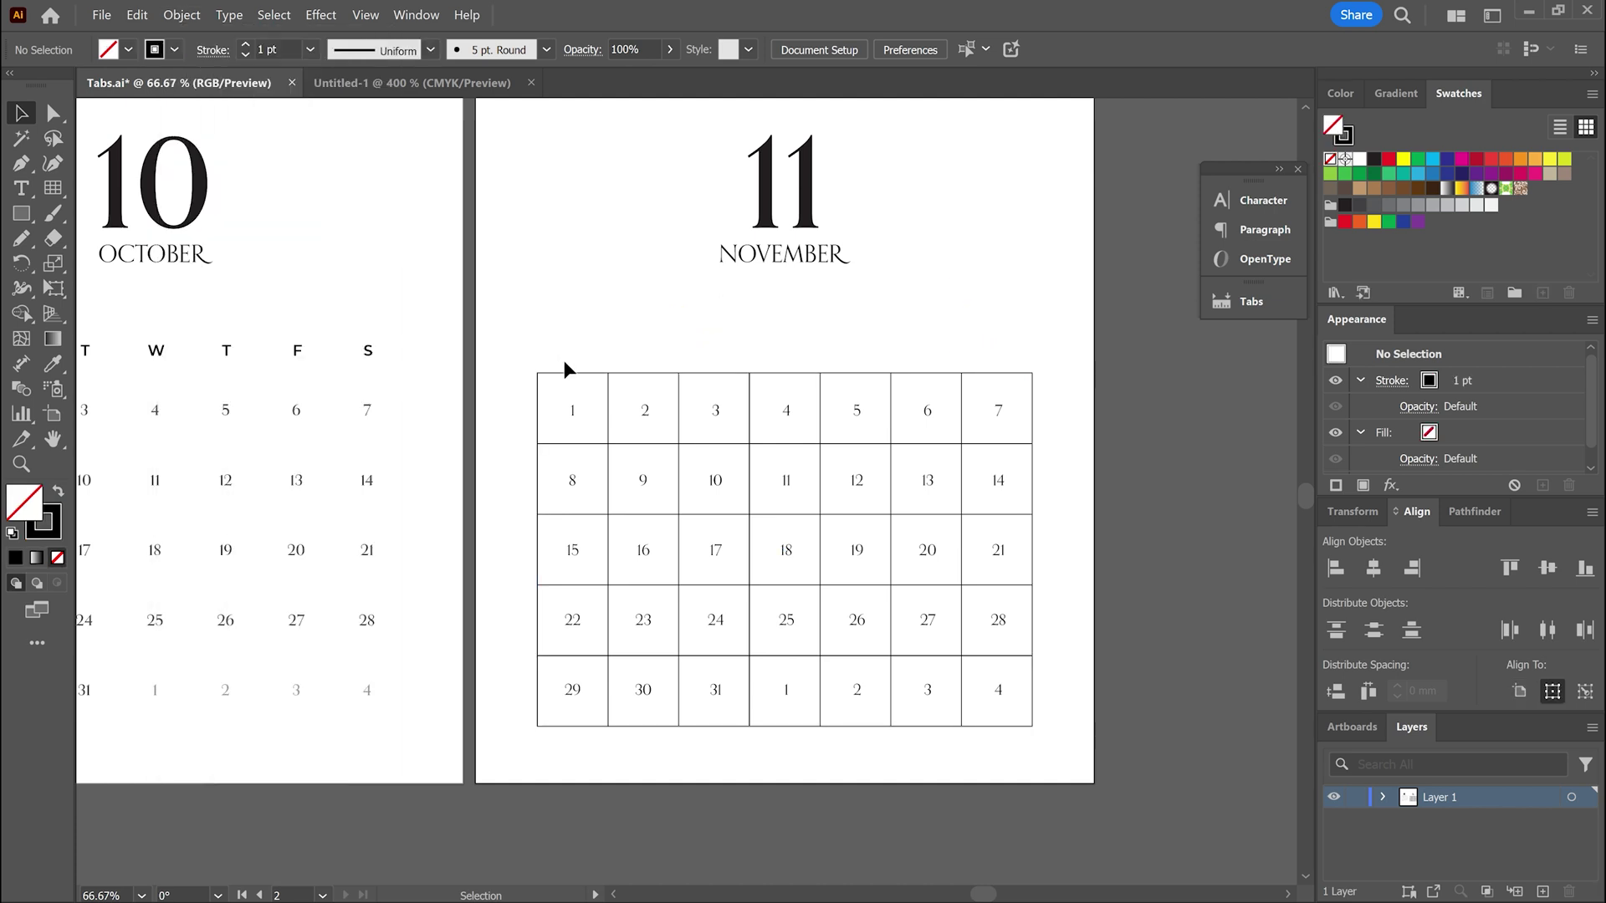
# Step: Select the grid beneath the dates and hide it with Ctrl+3
pyautogui.click(571, 400)
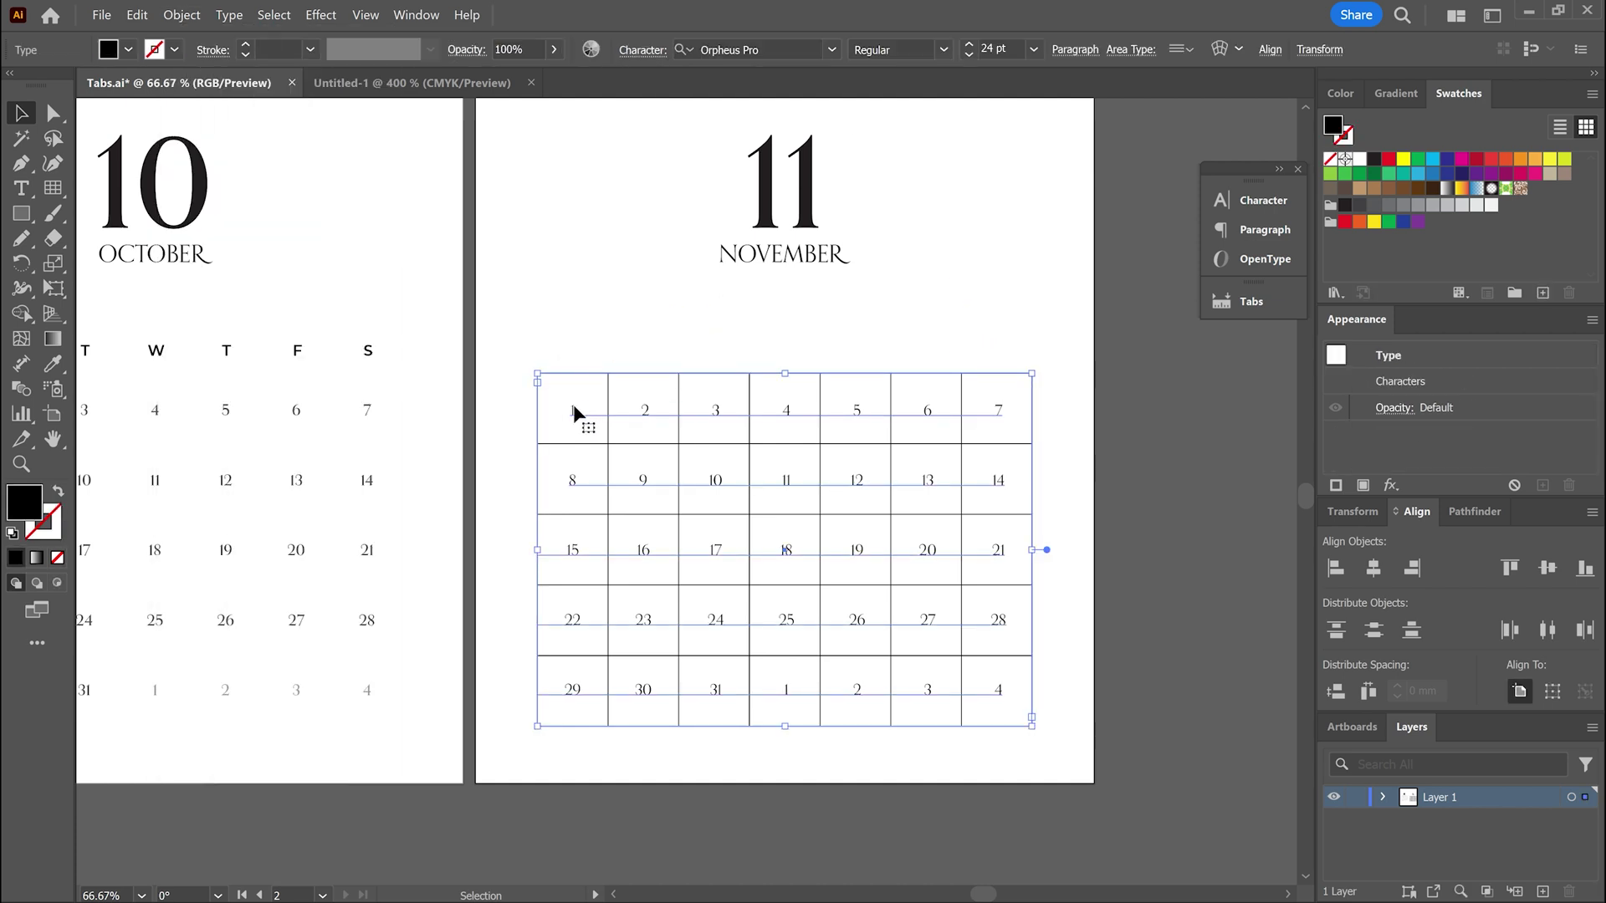
pyautogui.click(591, 324)
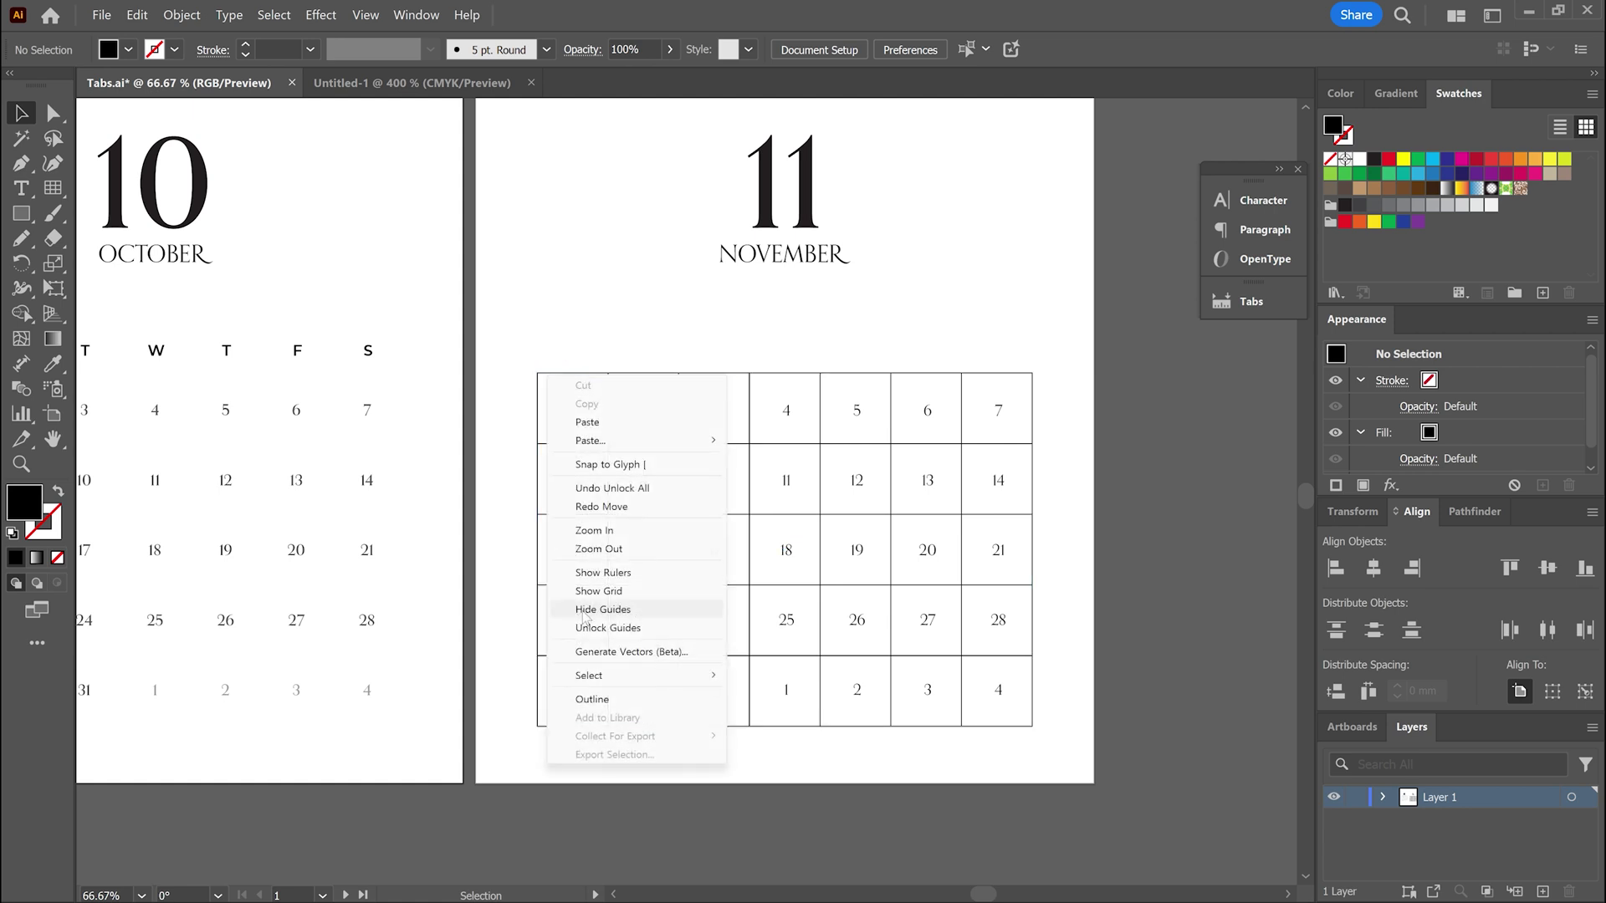
pyautogui.moveTo(631, 675)
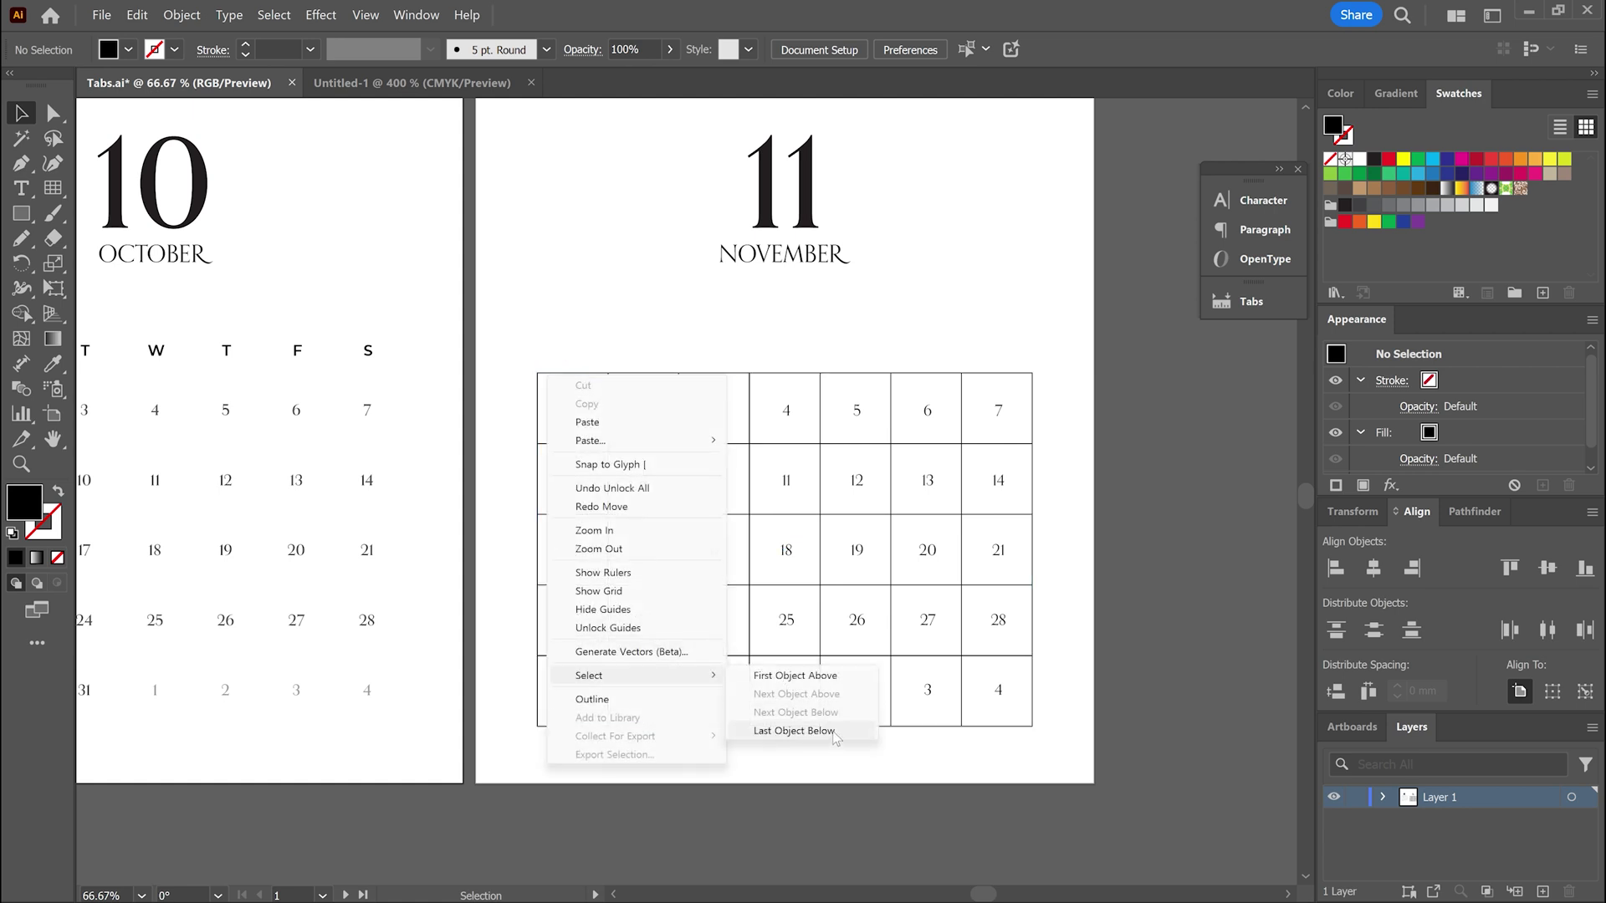
pyautogui.click(834, 733)
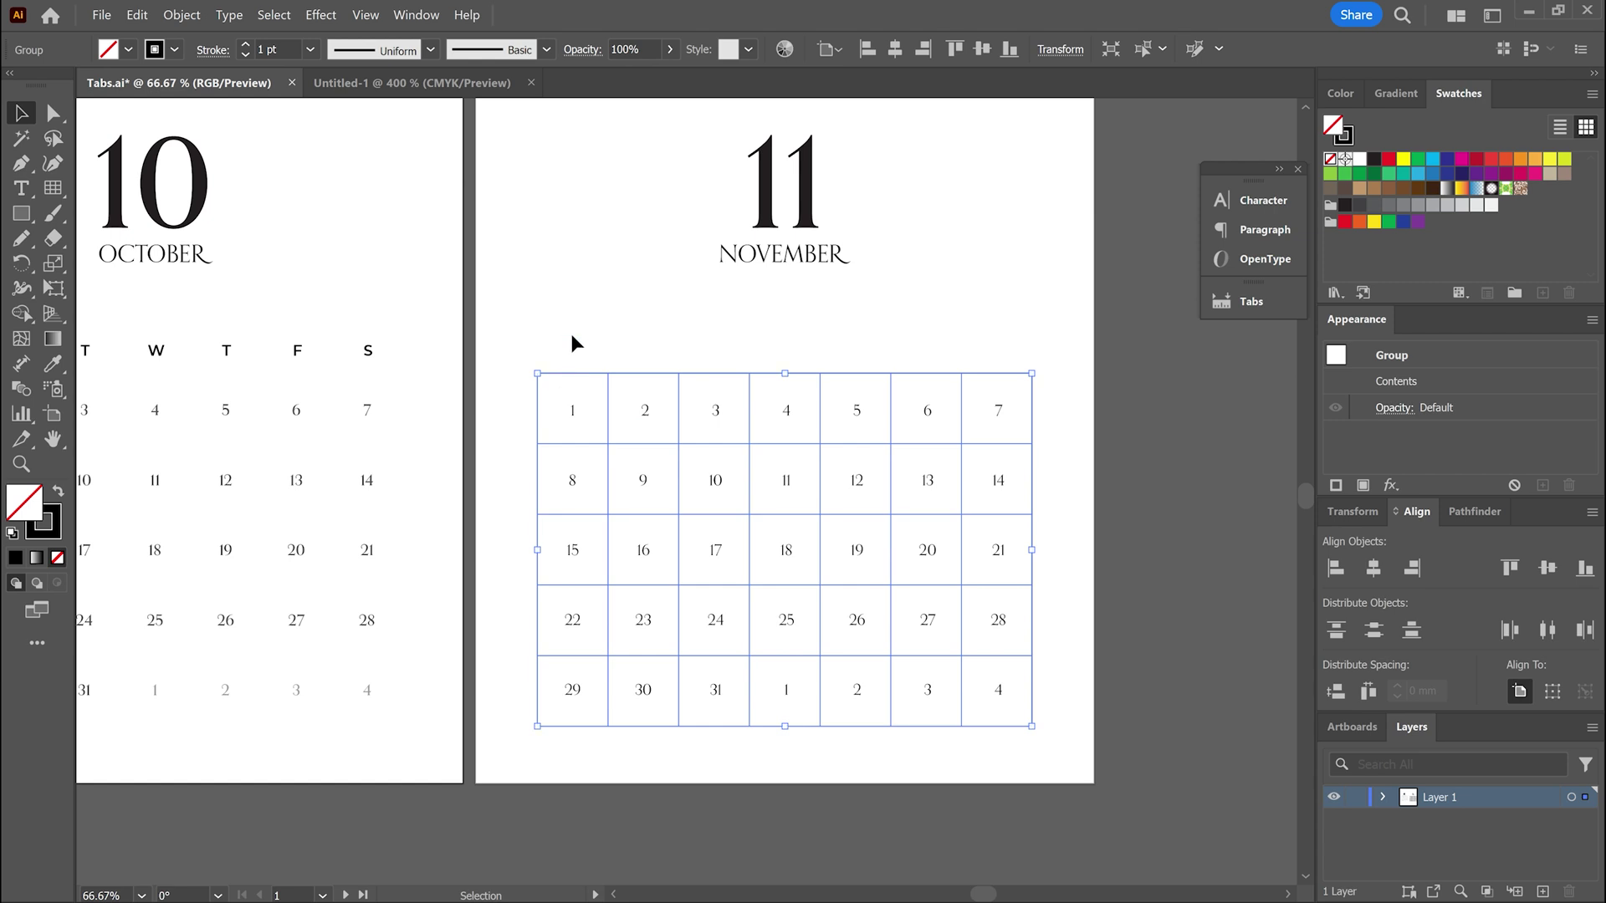
pyautogui.hotkey('ctrl', '3')
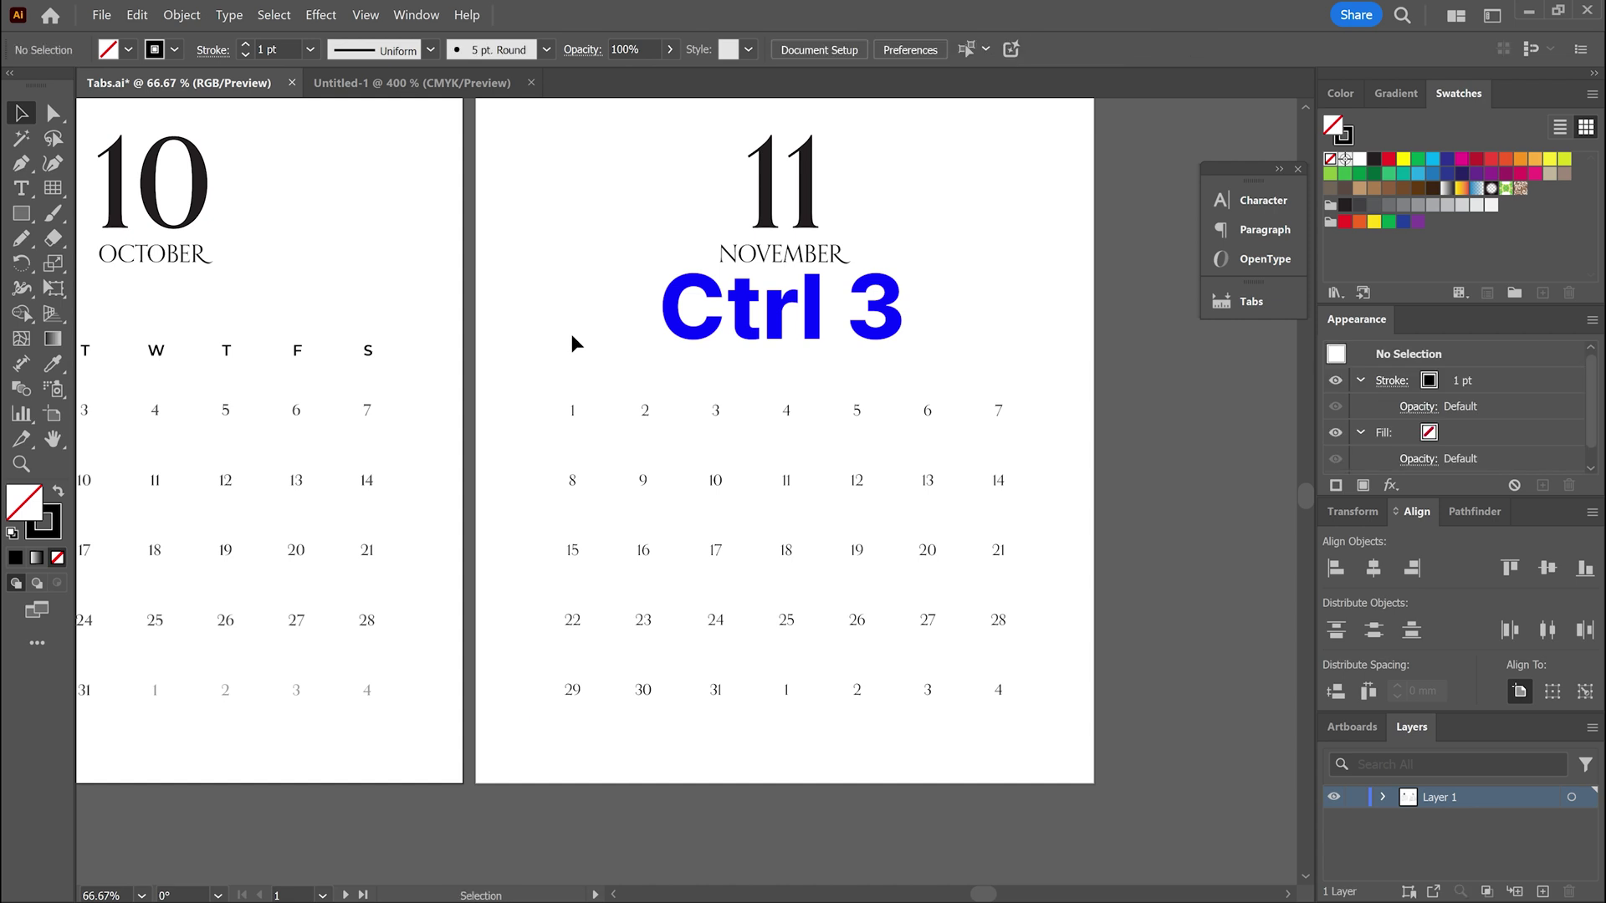
# Step: Duplicate the date text upward, shrink it to one row, and clear its numbers
pyautogui.click(645, 414)
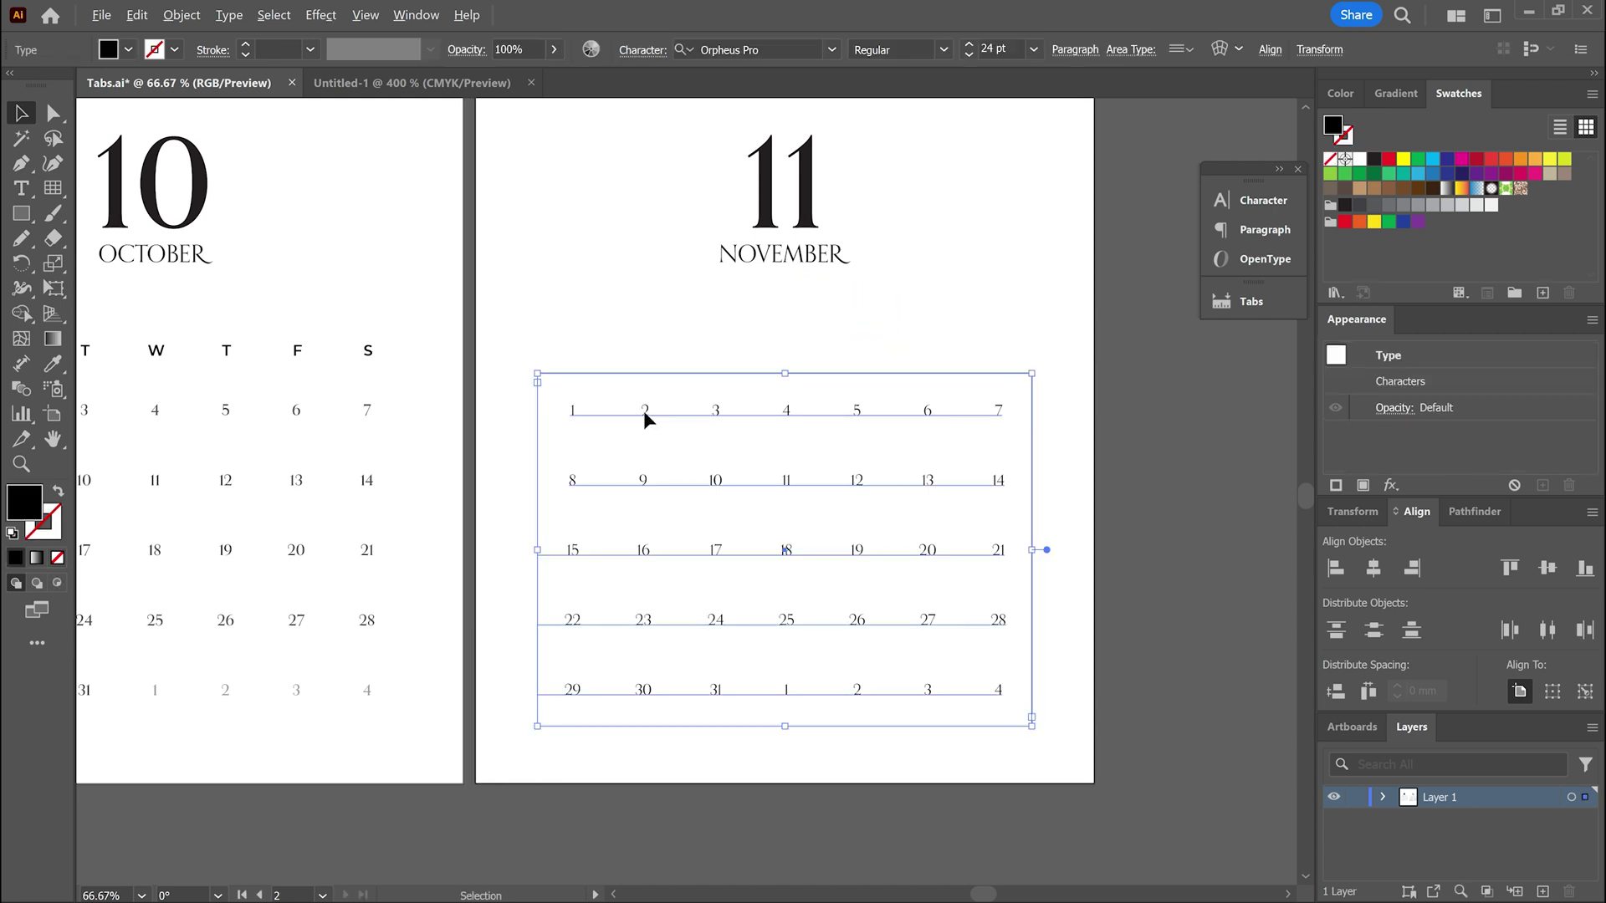
pyautogui.moveTo(649, 418); pyautogui.dragTo(649, 361)
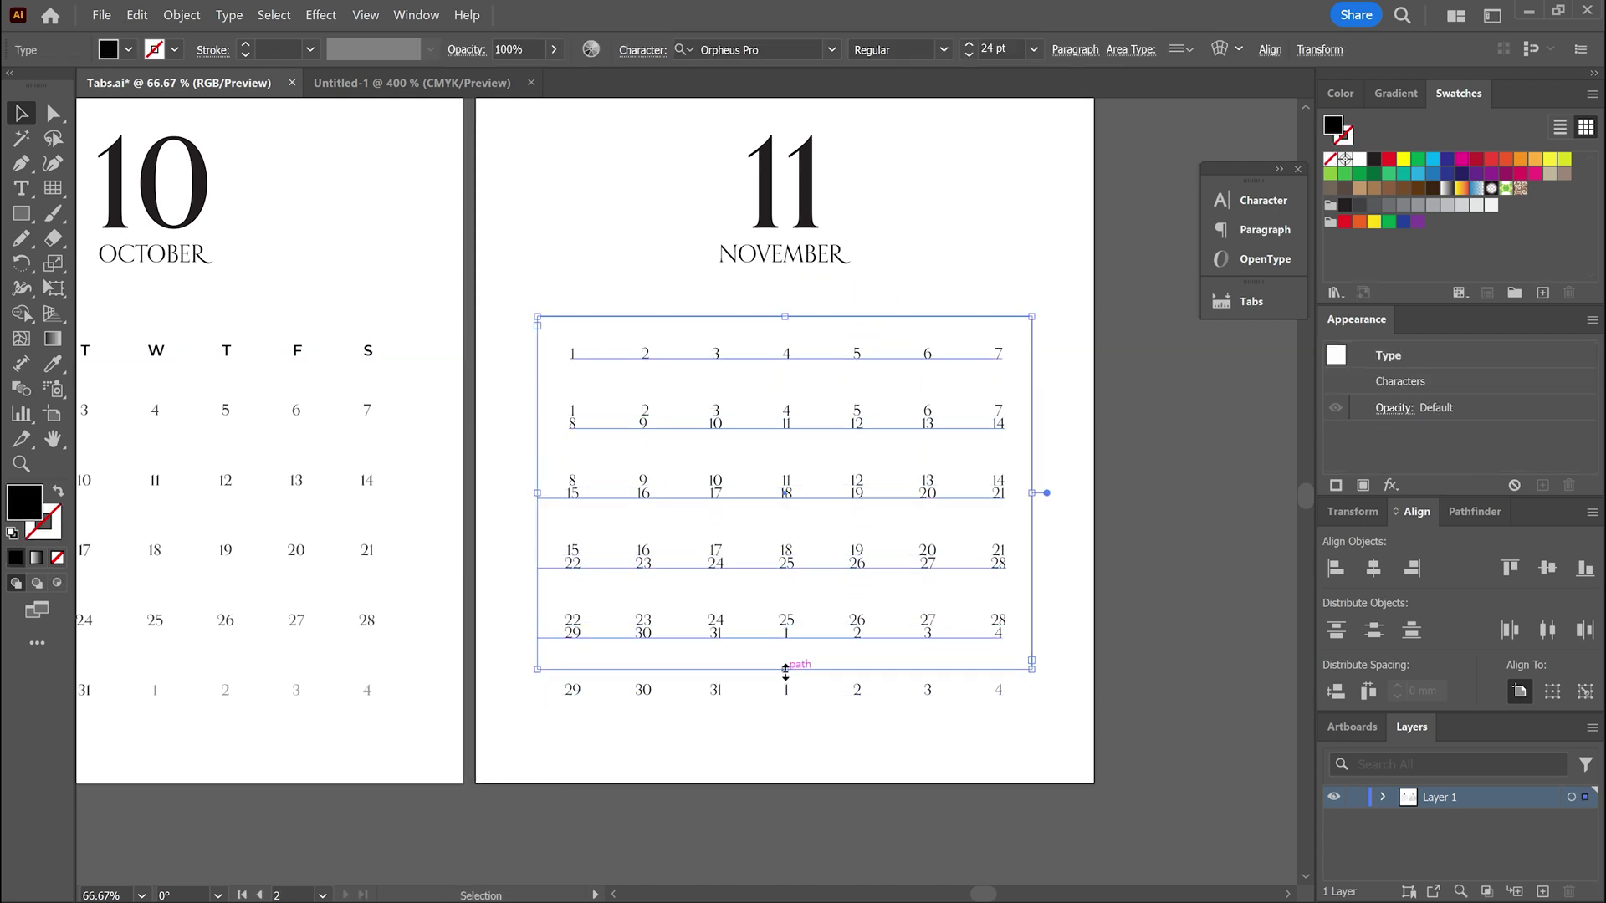
pyautogui.moveTo(784, 669); pyautogui.dragTo(800, 347)
pyautogui.doubleClick(793, 335)
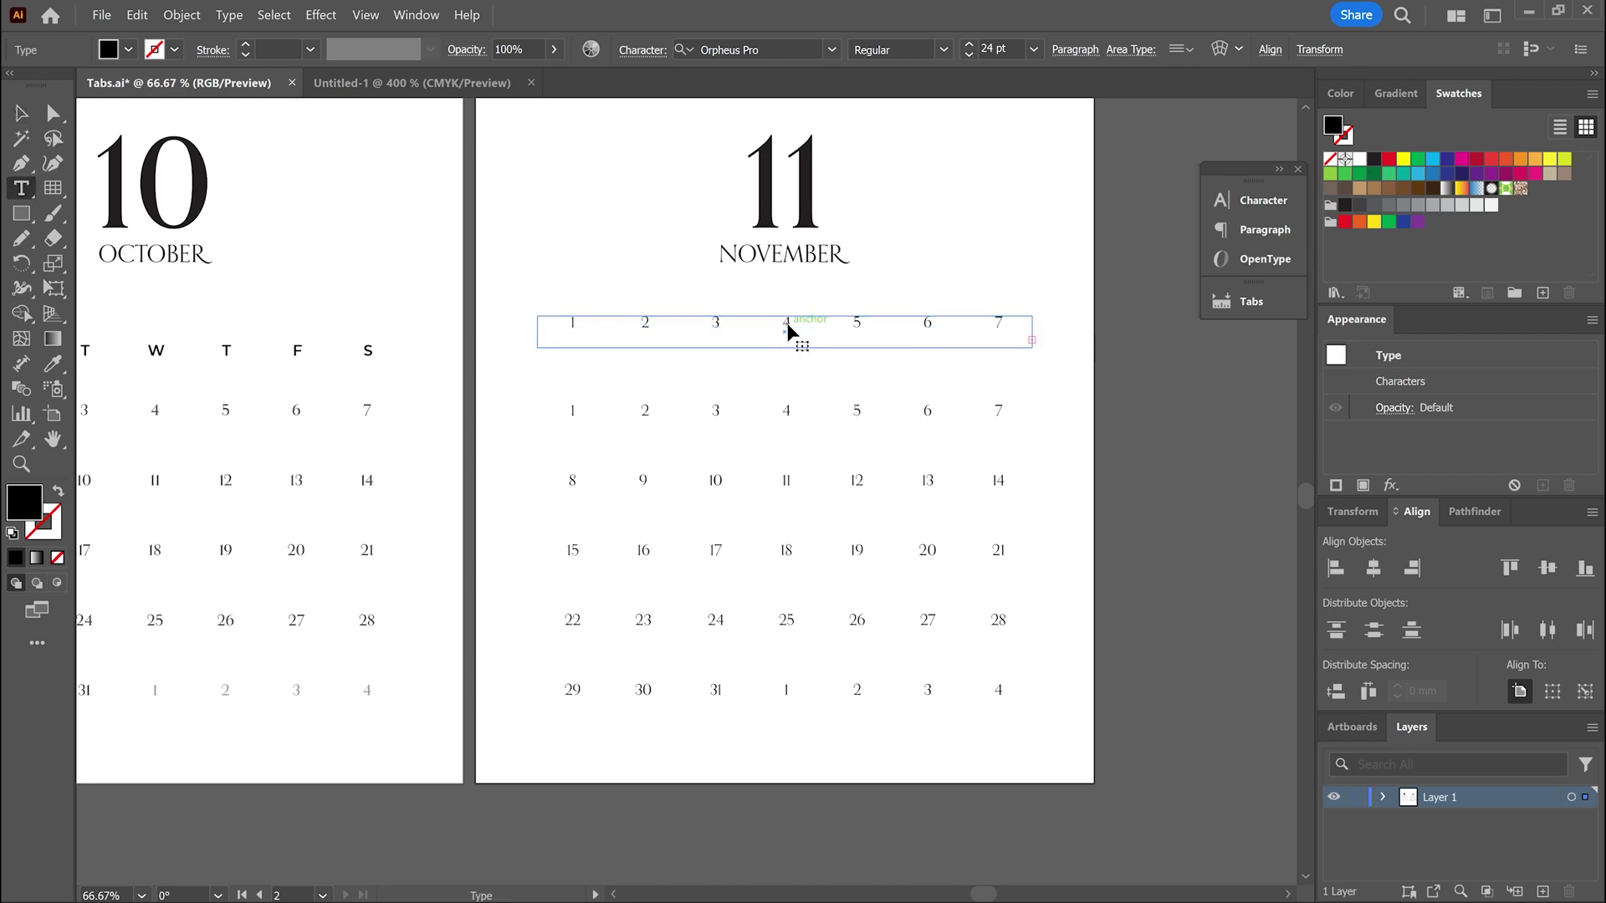
pyautogui.hotkey('ctrl', 'a')
pyautogui.press('Escape')
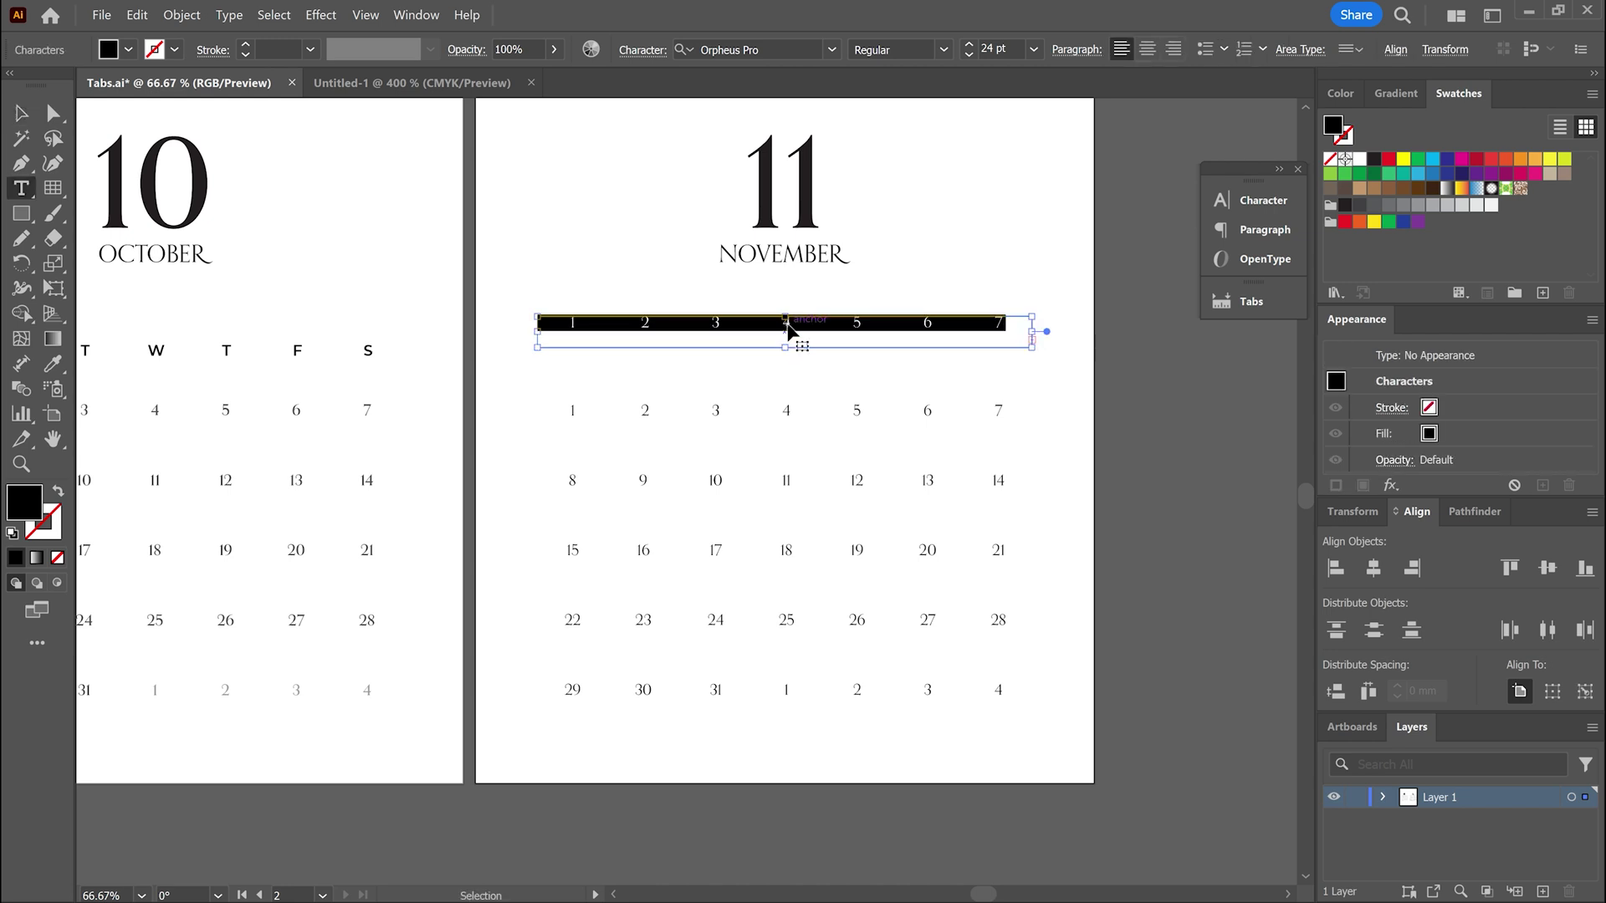
pyautogui.press('BackSpace')
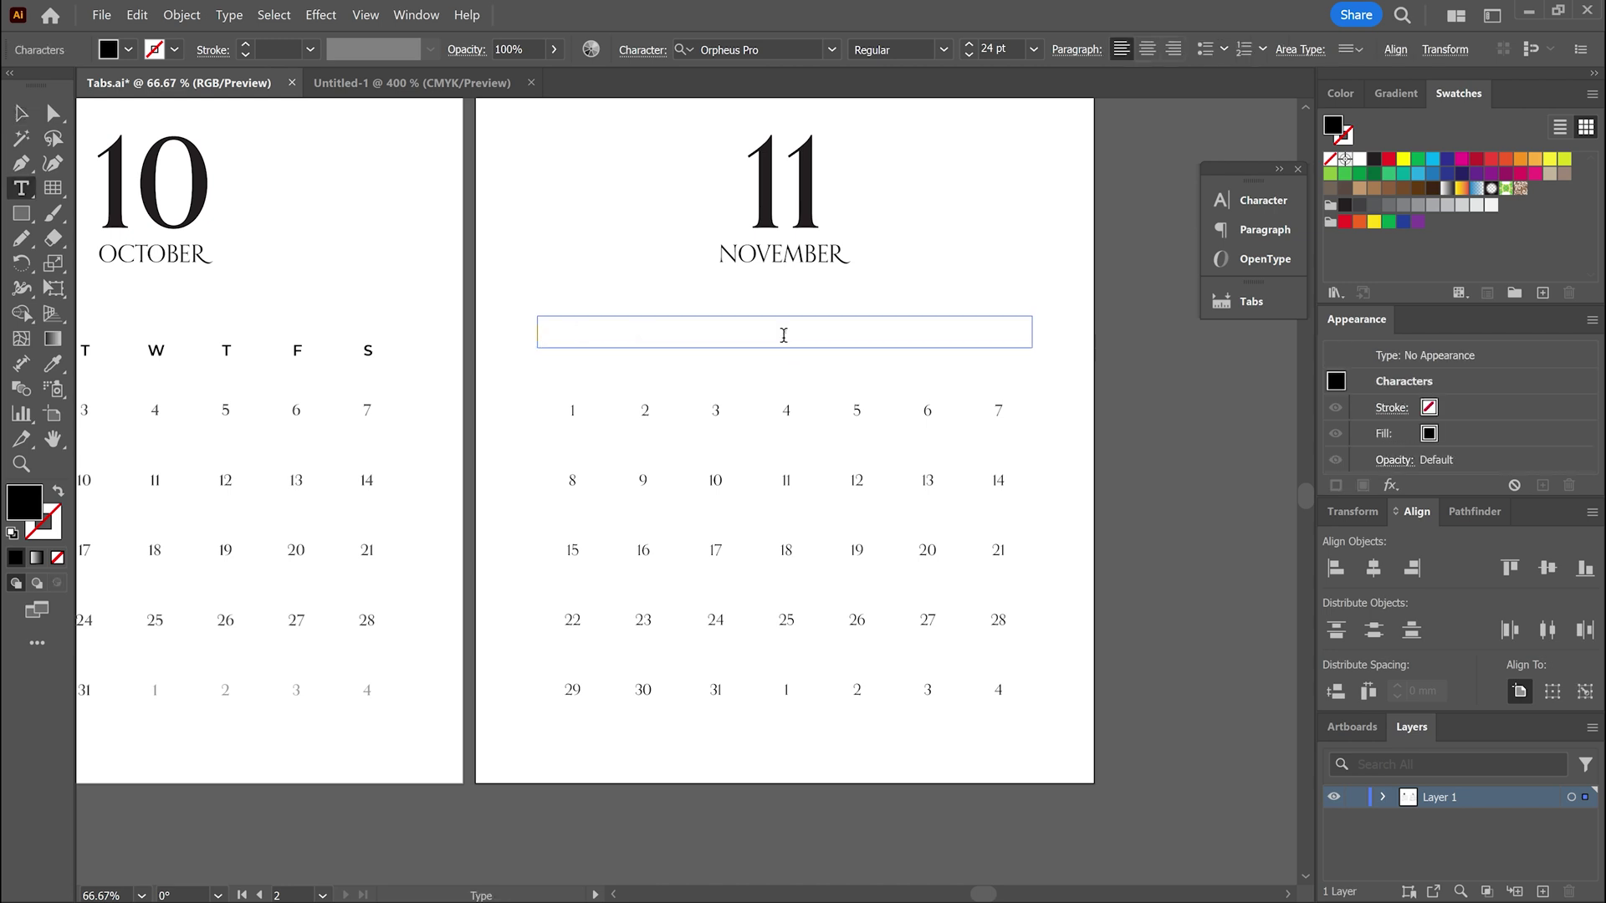
# Step: Type the weekday letters s m t w t f s separated by tabs
pyautogui.write('s\t')
pyautogui.write('m')
pyautogui.press('Tab')
pyautogui.write('t')
pyautogui.press('Tab')
pyautogui.write('w')
pyautogui.press('Tab')
pyautogui.write('s')
pyautogui.press('Escape')
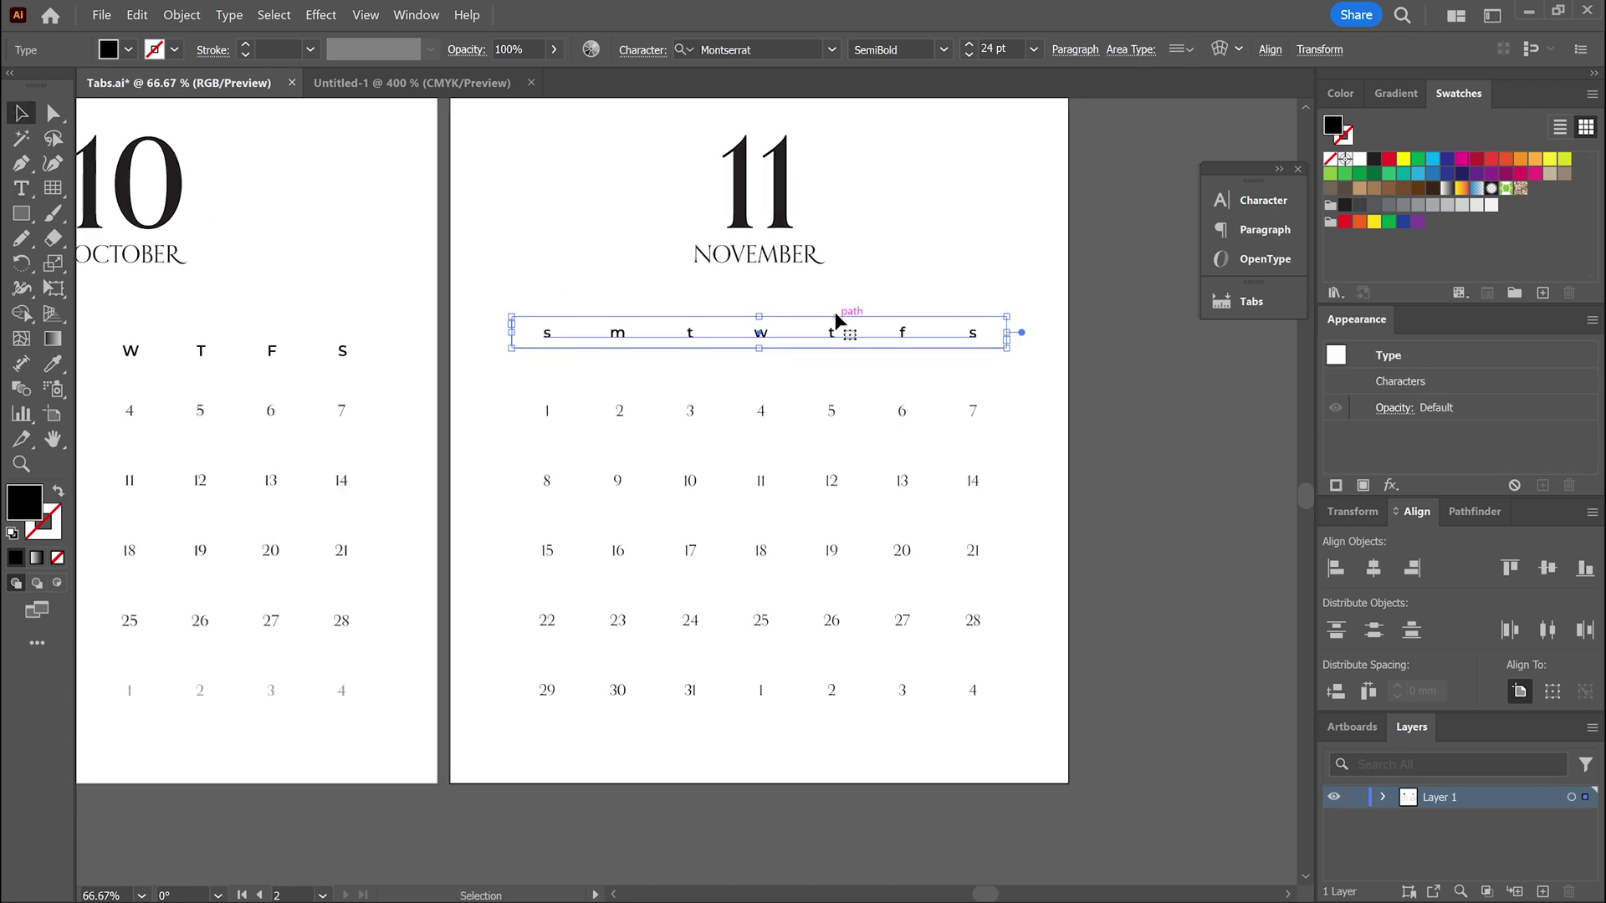
# Step: Make the weekday header uppercase and grey out next month's dates 1–4
pyautogui.click(228, 15)
pyautogui.moveTo(266, 272)
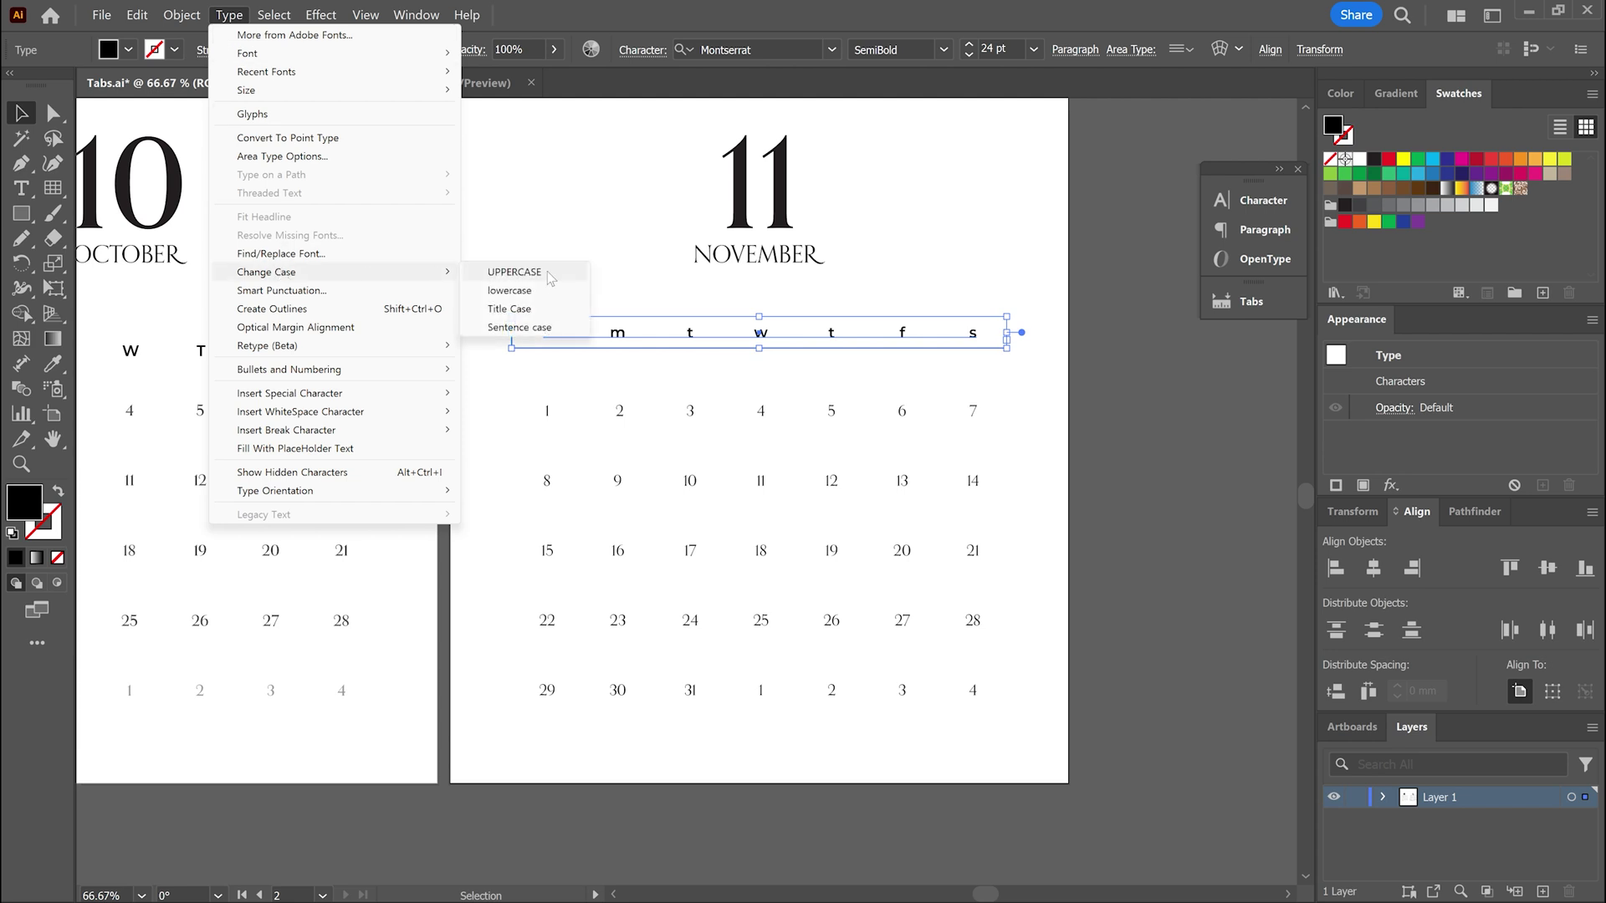
pyautogui.click(550, 276)
pyautogui.doubleClick(768, 700)
pyautogui.moveTo(760, 695); pyautogui.dragTo(976, 695)
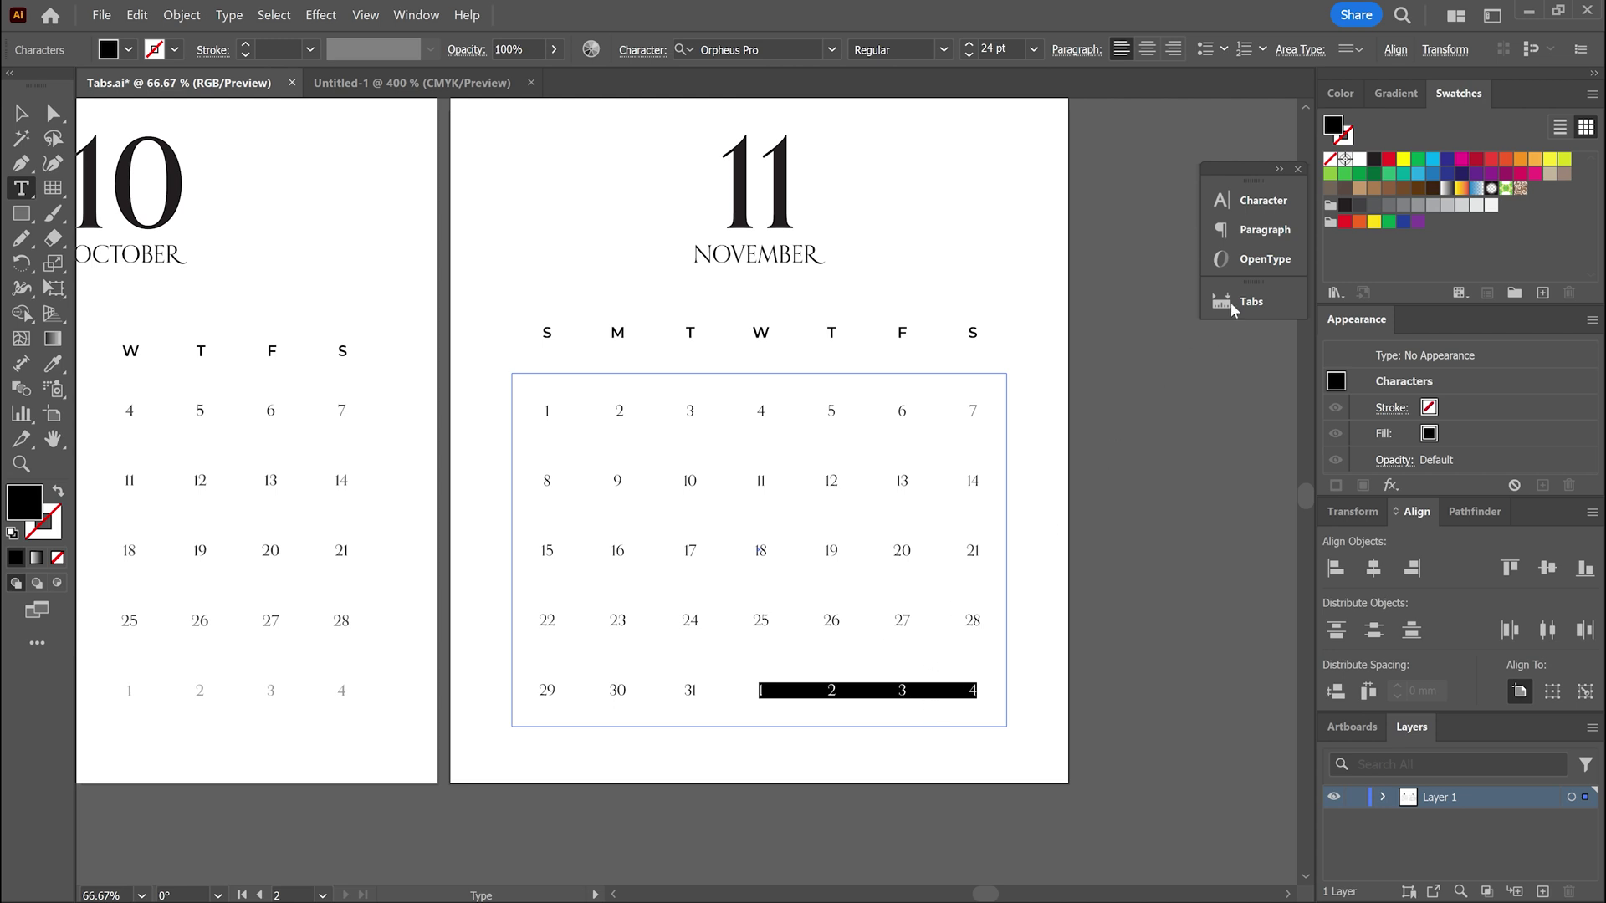
pyautogui.click(1477, 159)
# Step: Color the Sunday S in the header crimson
pyautogui.doubleClick(547, 332)
pyautogui.click(1477, 159)
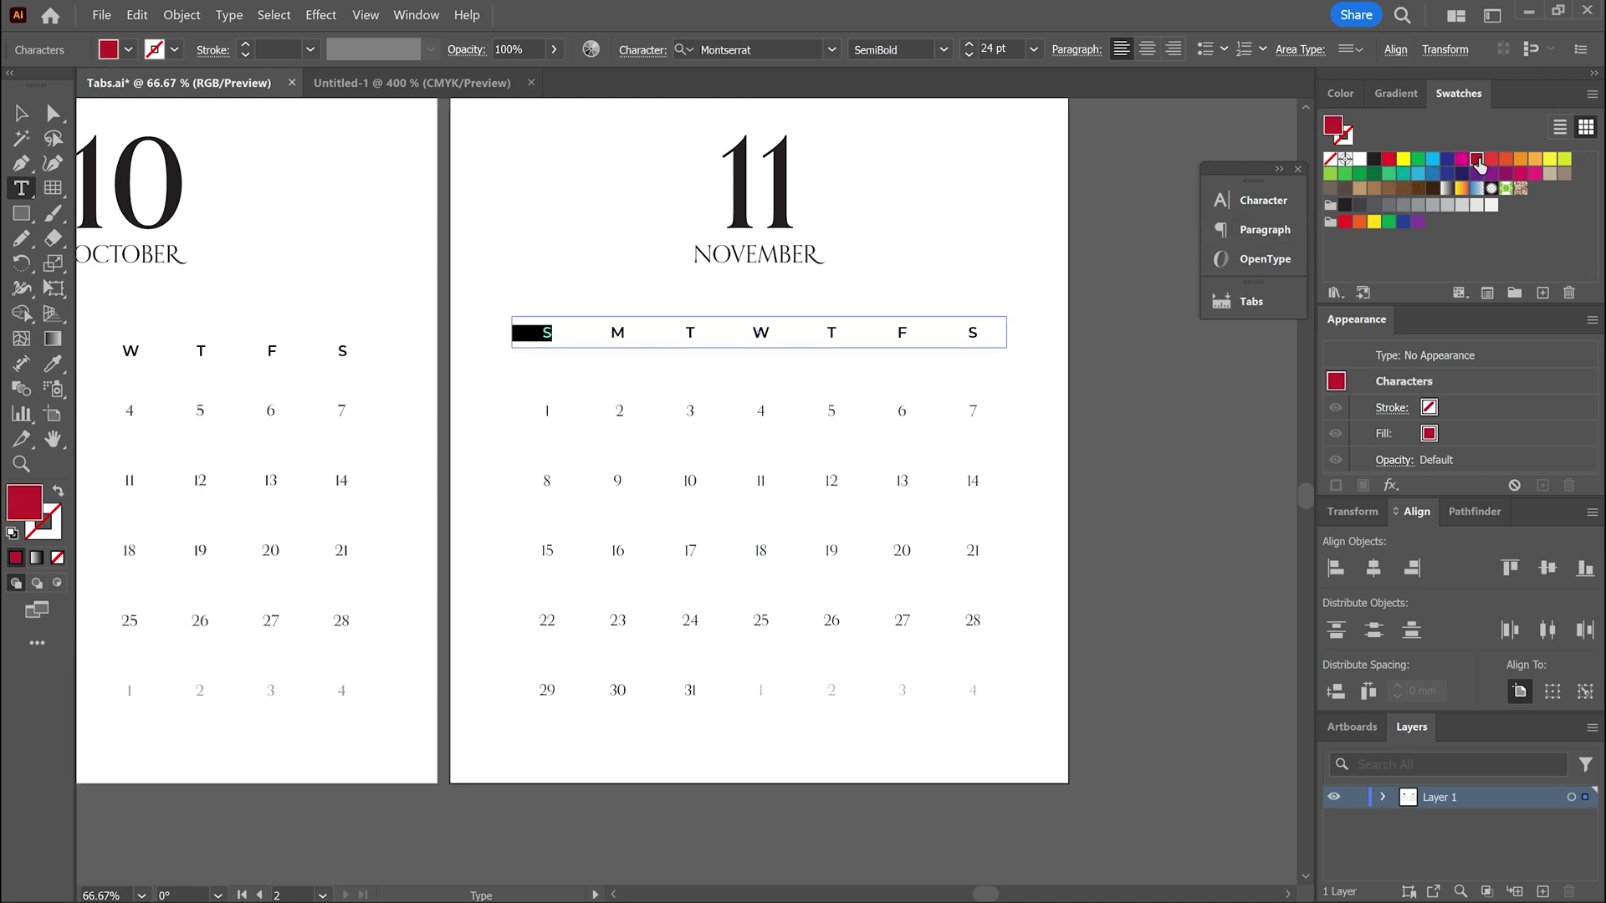
pyautogui.press('Escape')
pyautogui.click(1084, 400)
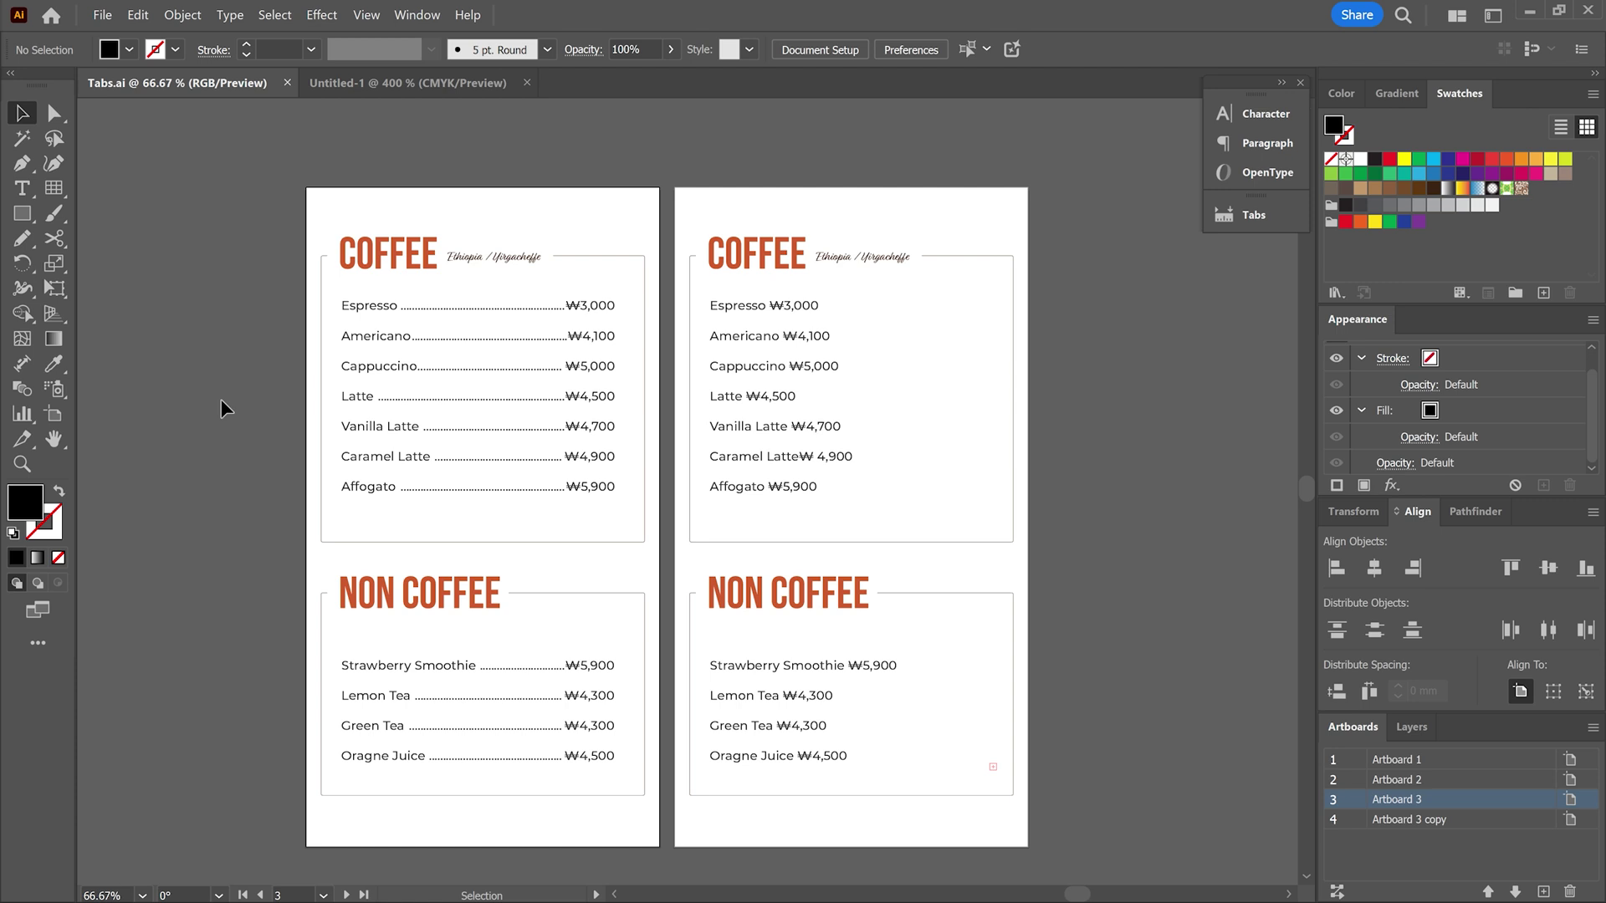
# Step: Give the coffee list a right-justified tab stop at about 155 mm with a '.' dot leader
pyautogui.click(731, 313)
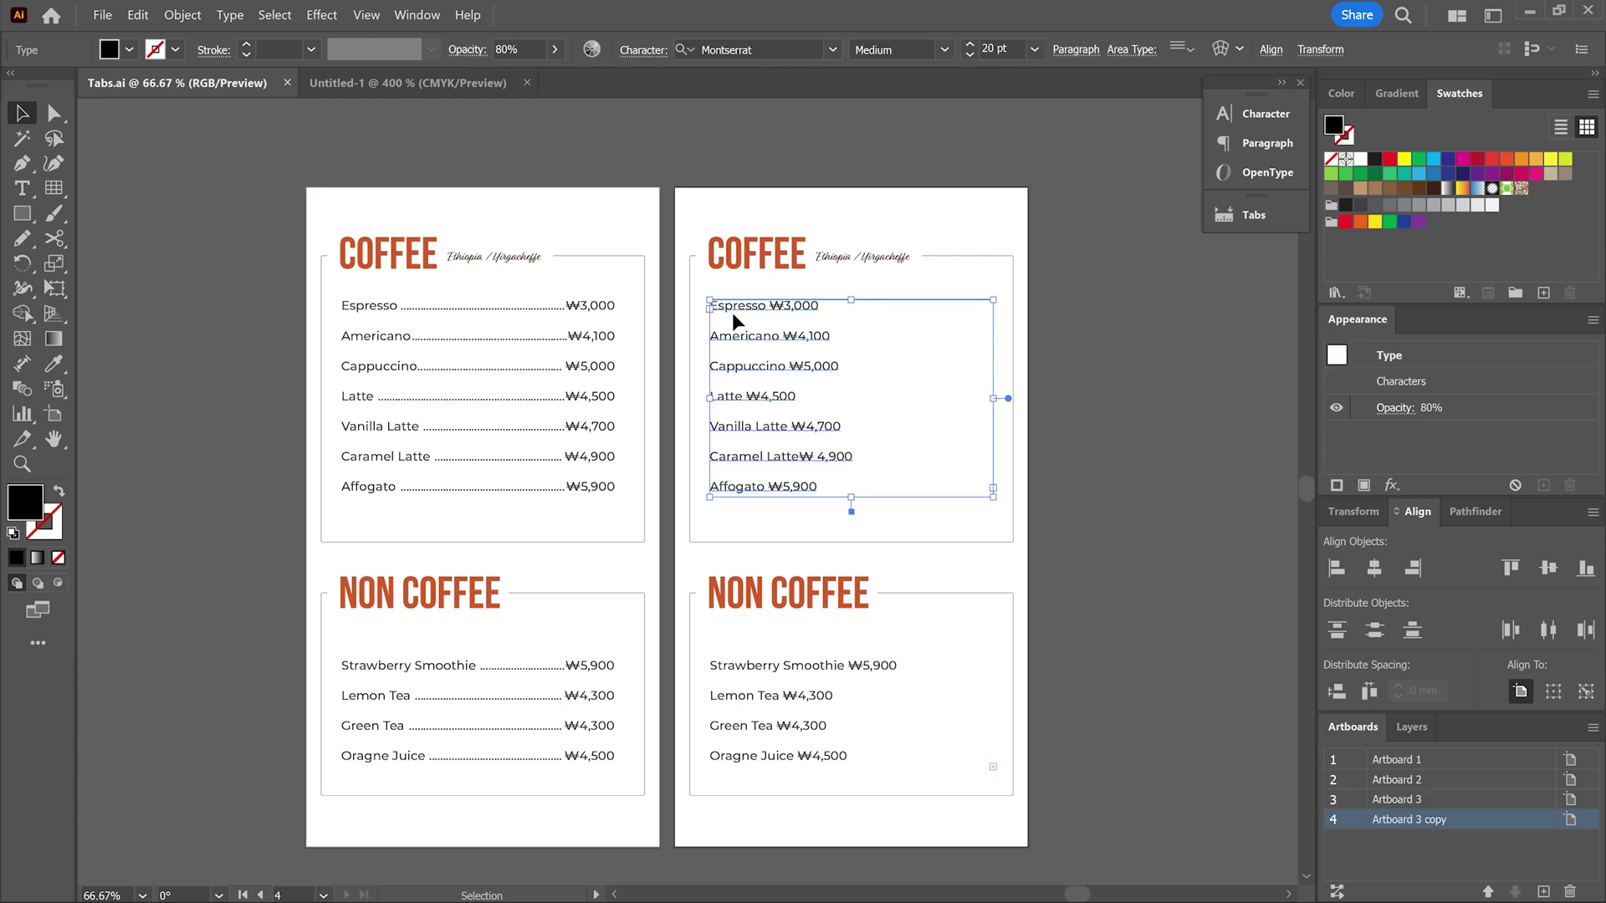
pyautogui.click(1242, 215)
pyautogui.click(1184, 264)
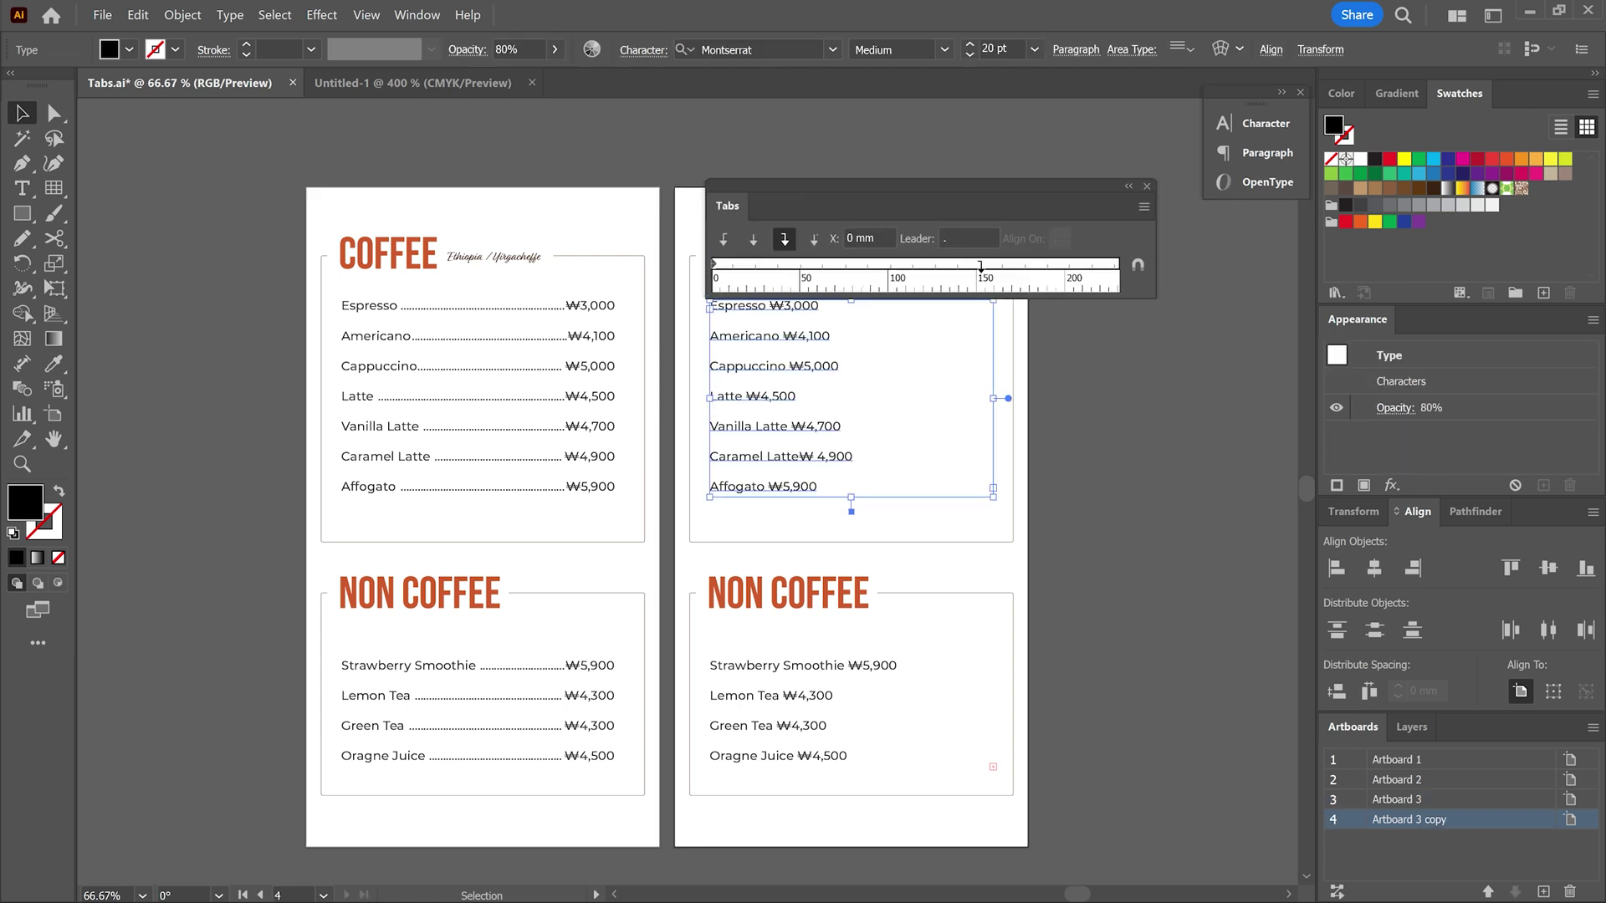
pyautogui.click(984, 264)
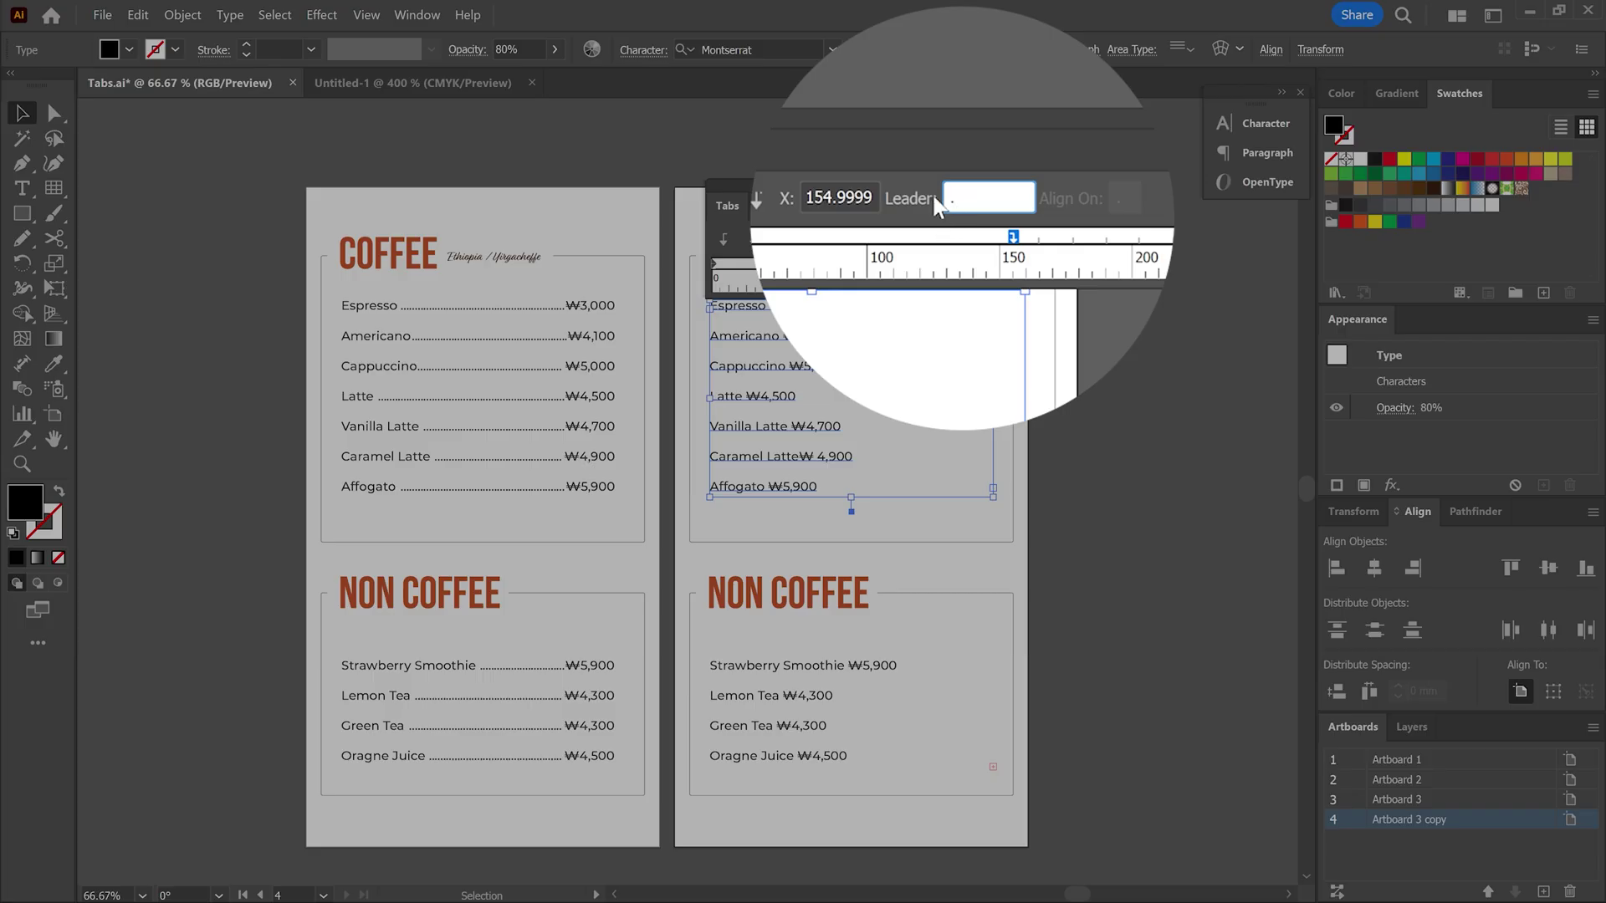
pyautogui.click(988, 239)
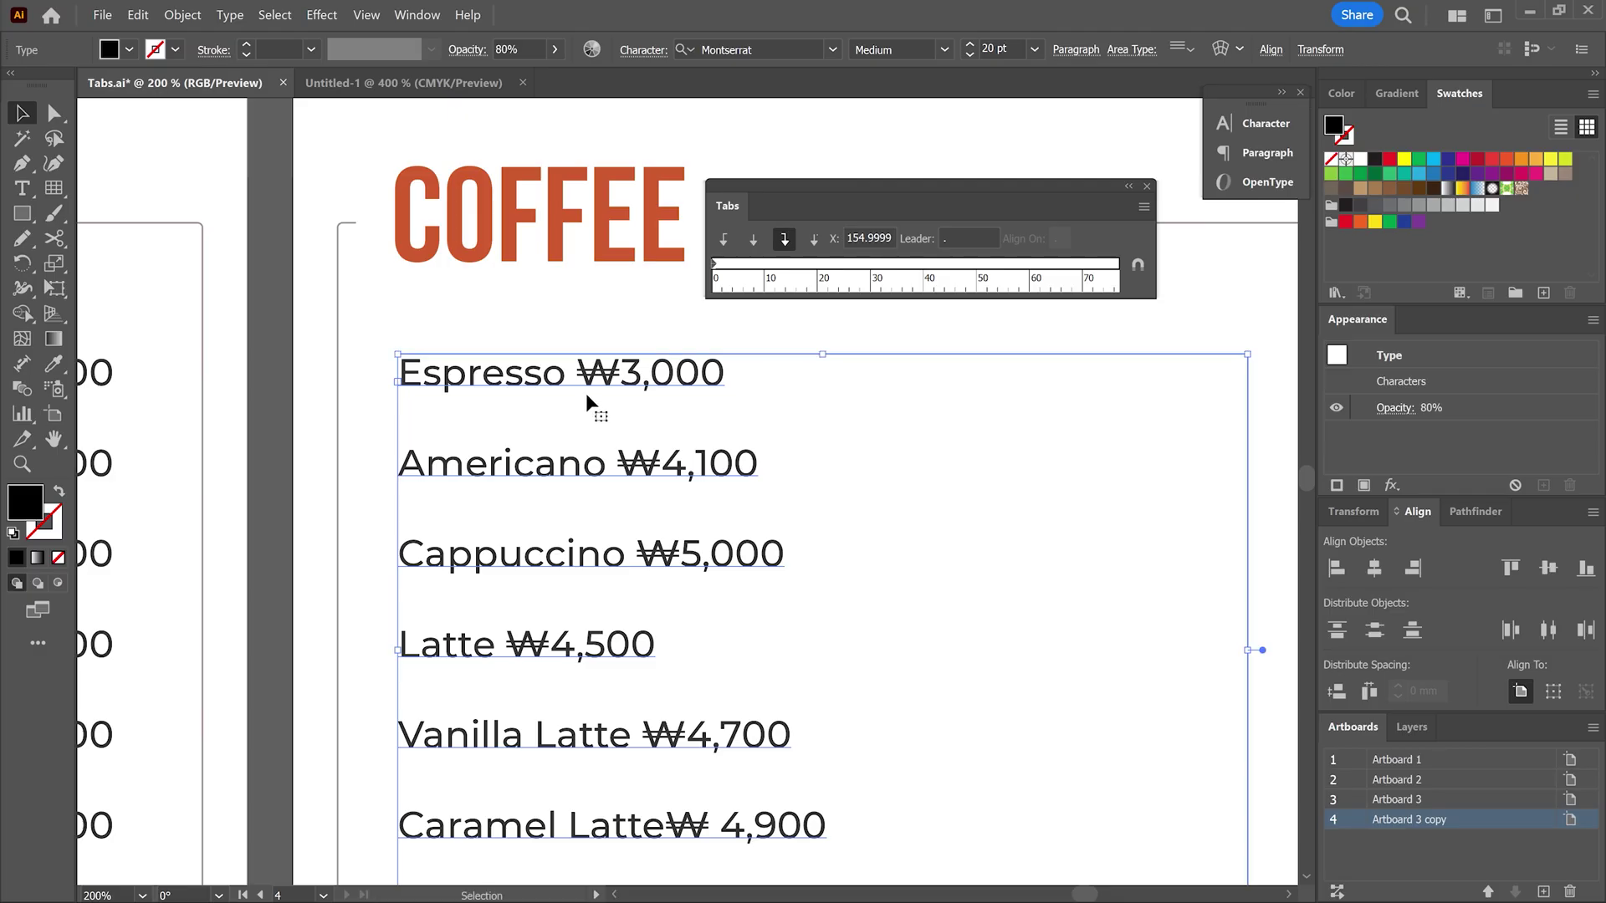
# Step: Insert tabs before the Espresso, Americano, Cappuccino, Latte and Vanilla Latte prices
pyautogui.press('t')
pyautogui.click(575, 370)
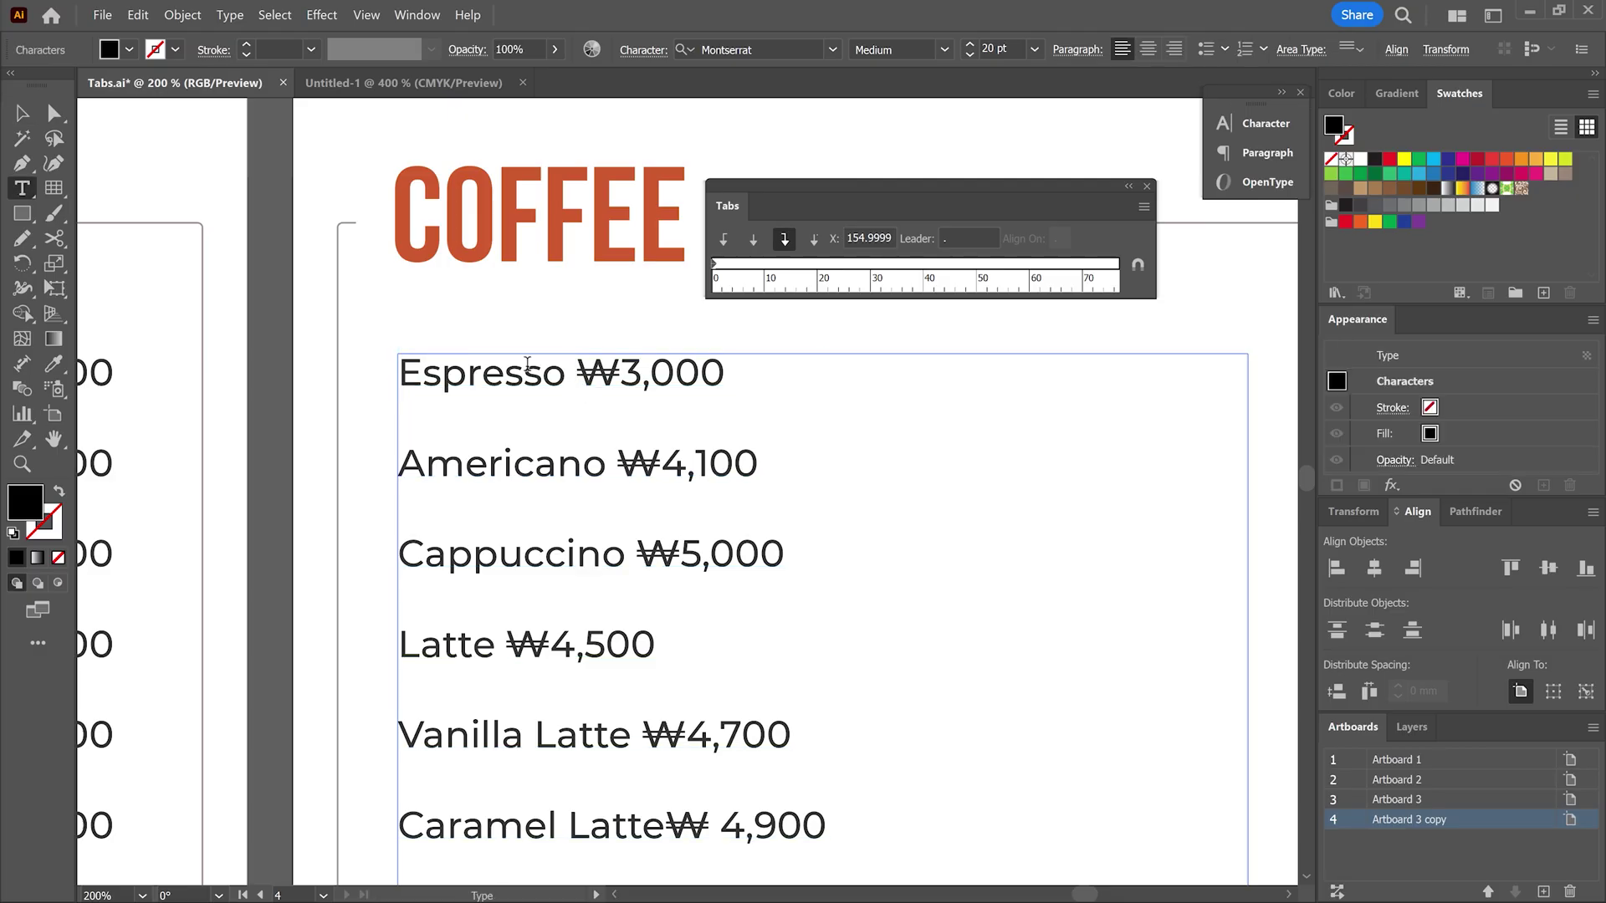
pyautogui.press('Tab')
pyautogui.click(617, 464)
pyautogui.press('Tab')
pyautogui.click(637, 554)
pyautogui.press('Tab')
pyautogui.click(507, 645)
pyautogui.press('Tab')
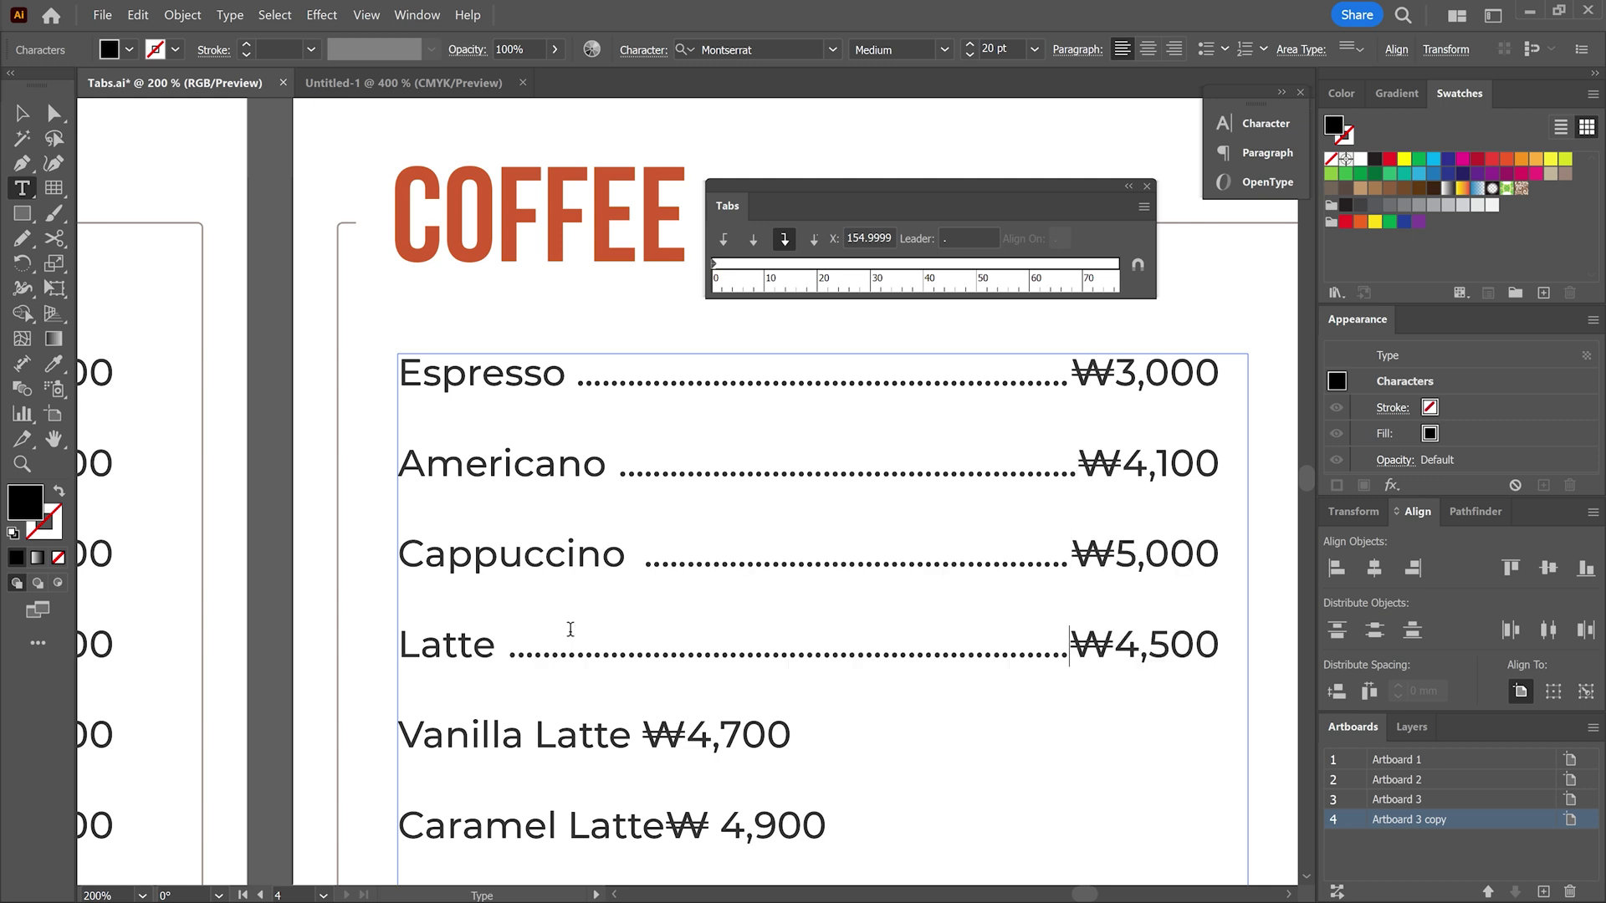
pyautogui.scroll(-1, 570, 630)
pyautogui.click(642, 695)
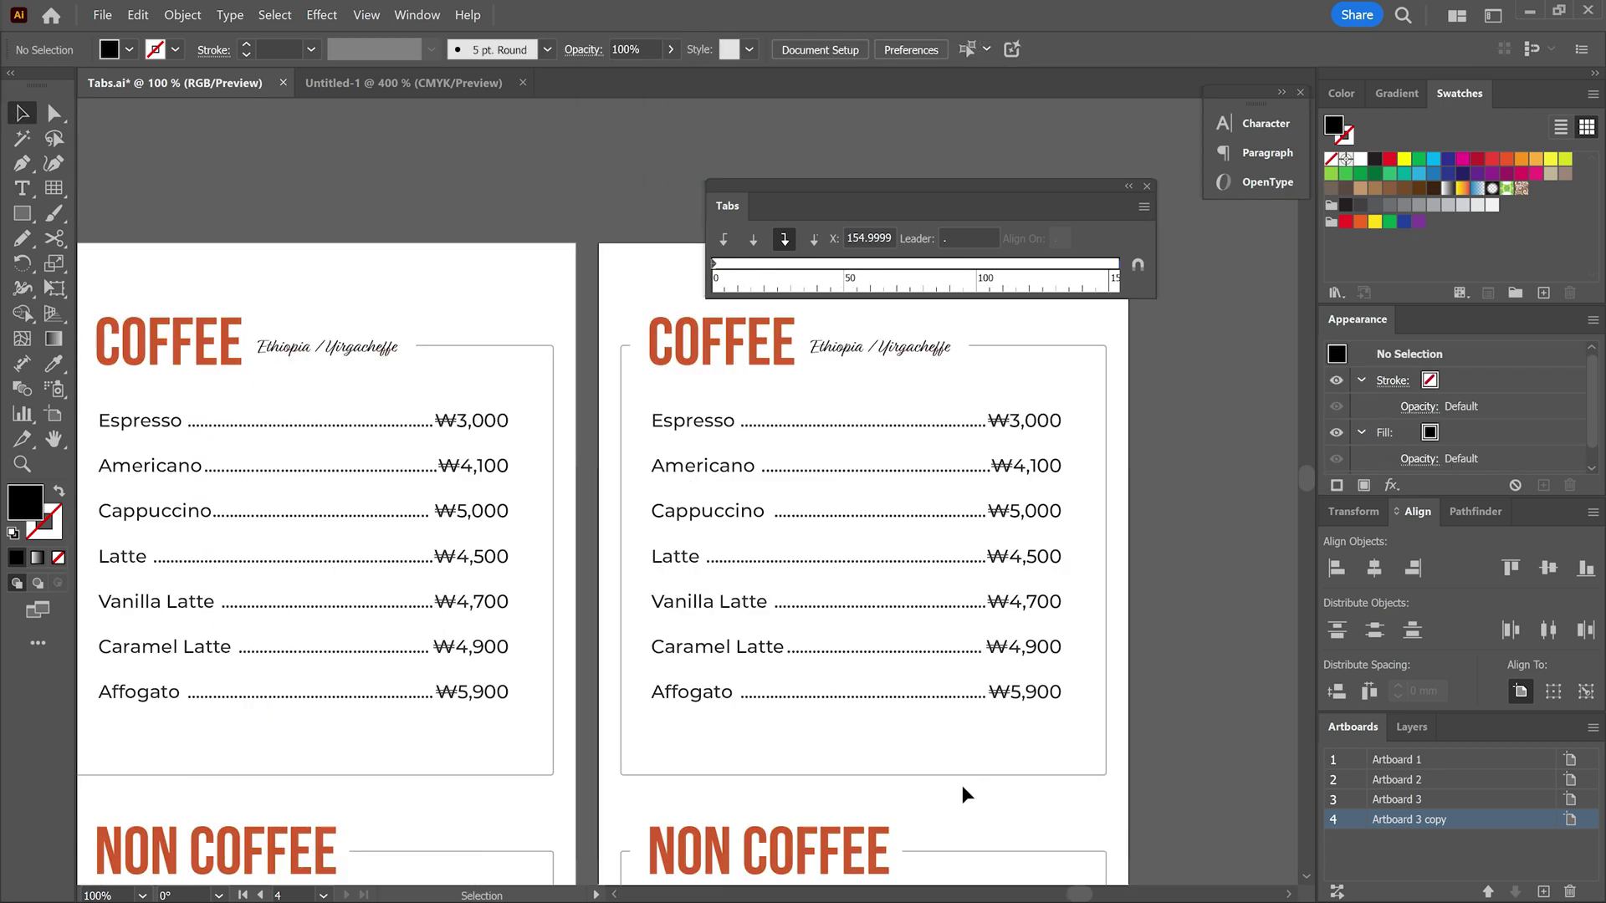